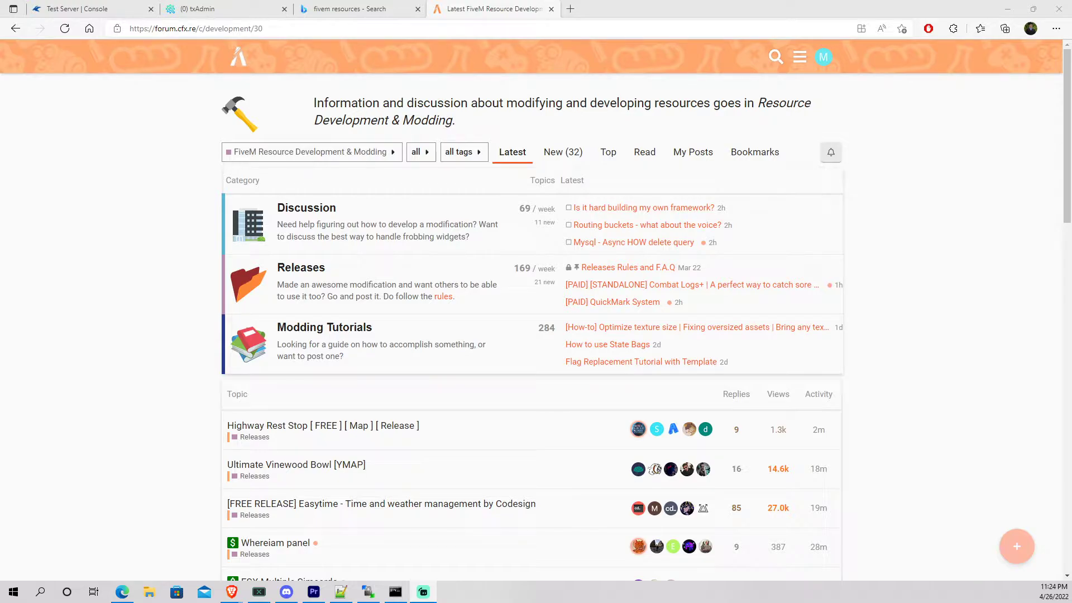
Step: Close the fivem resources search page and check the Test Server console and the txAdmin live console
left_click(69, 8)
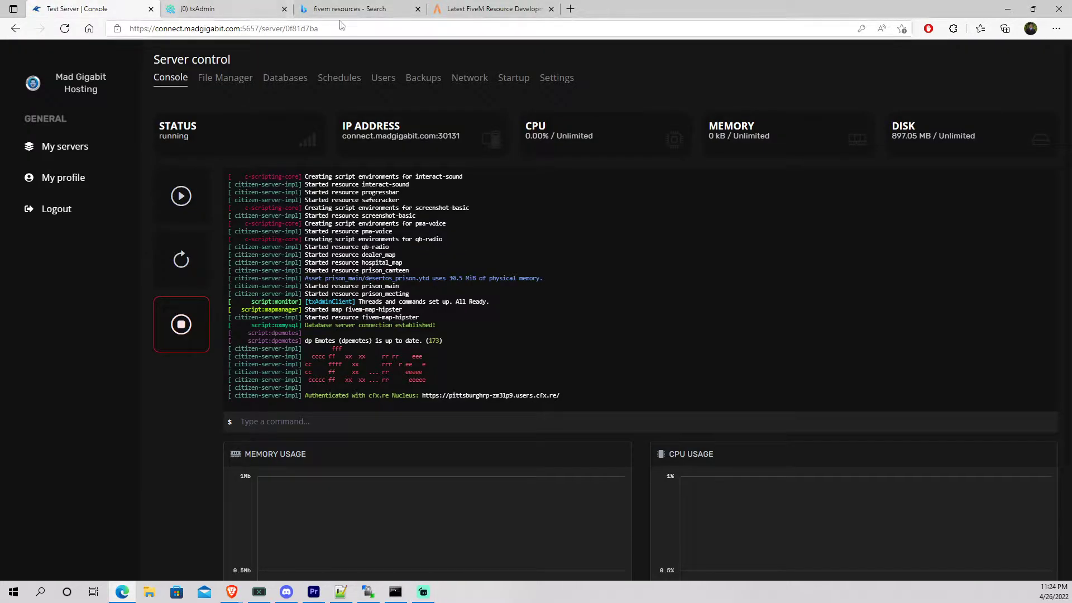
left_click(416, 9)
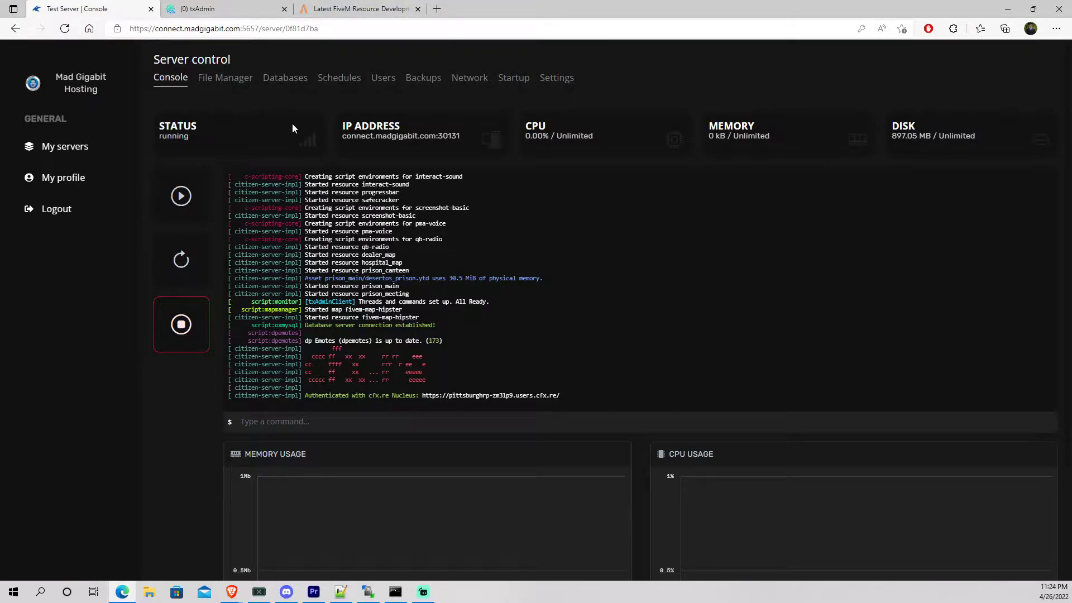
left_click(221, 7)
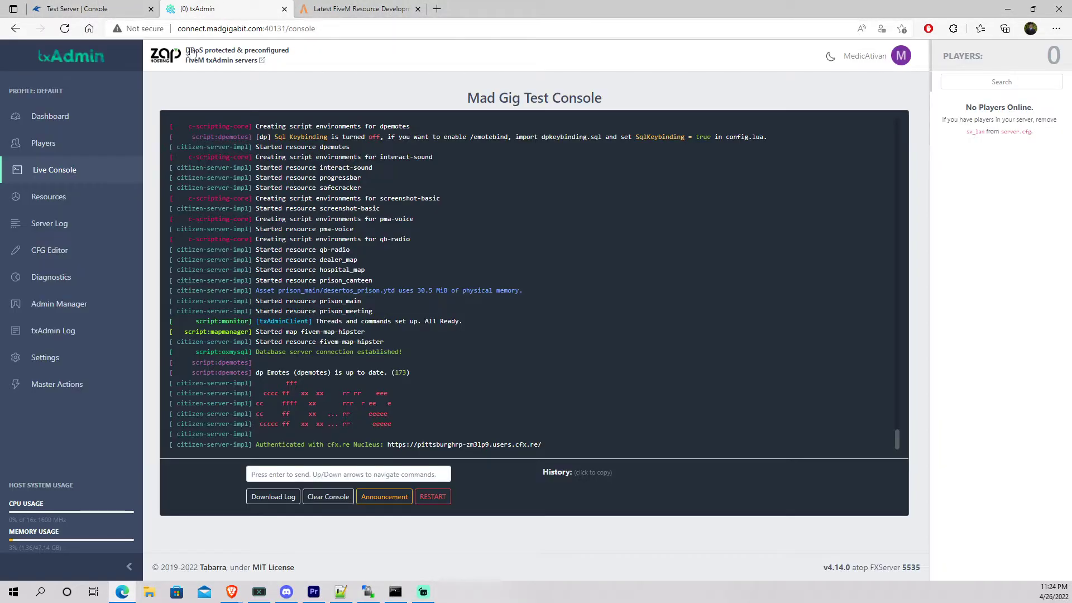
Step: Return to the Cfx.re forum and load its home page at forum.cfx.re
left_click(360, 9)
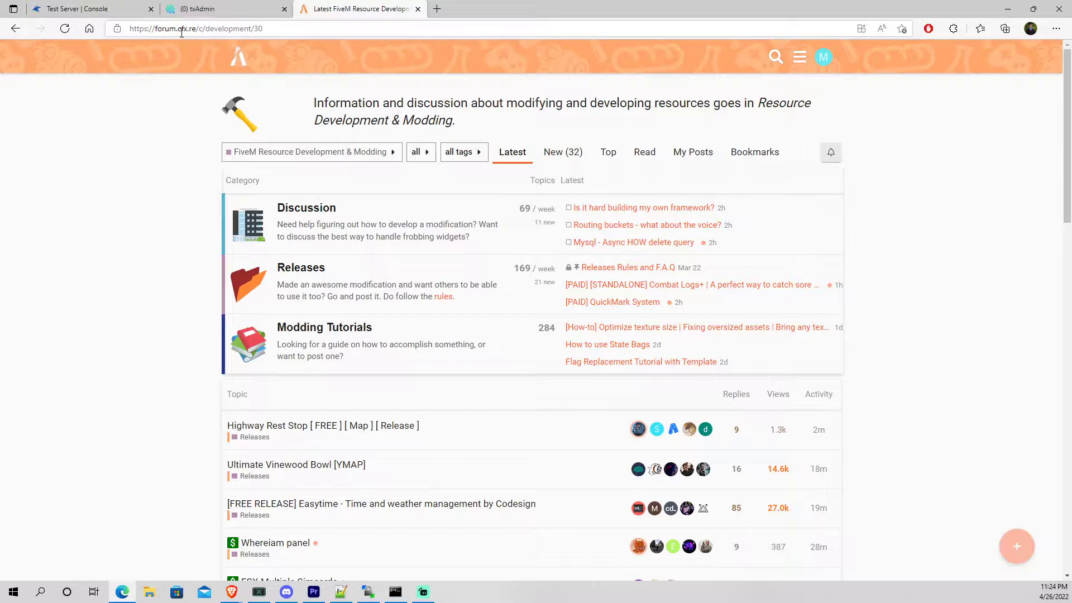
left_click_drag(199, 28, 438, 54)
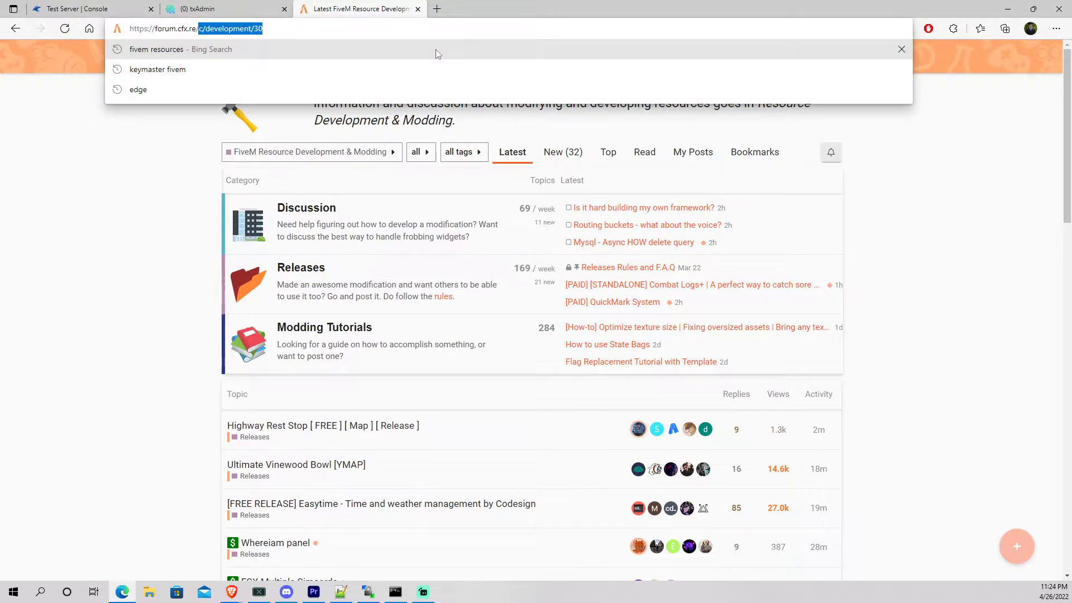
key("BackSpace")
key("Return")
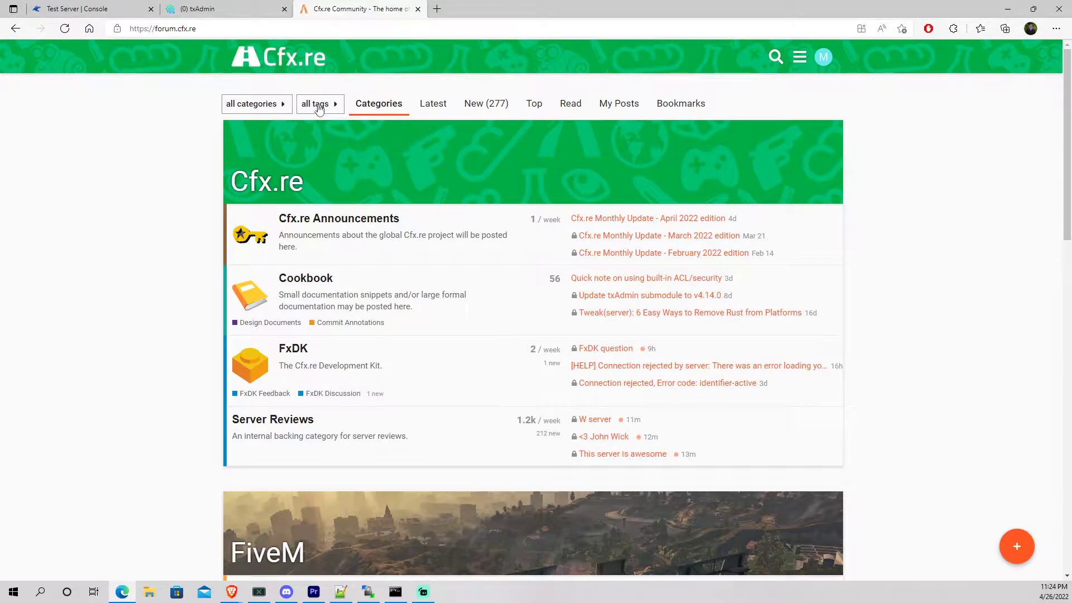
Step: Open the Releases category under FiveM Resource Development & Modding
scroll(506, 364, "down", 7)
scroll(506, 364, "up", 7)
scroll(279, 240, "down", 4)
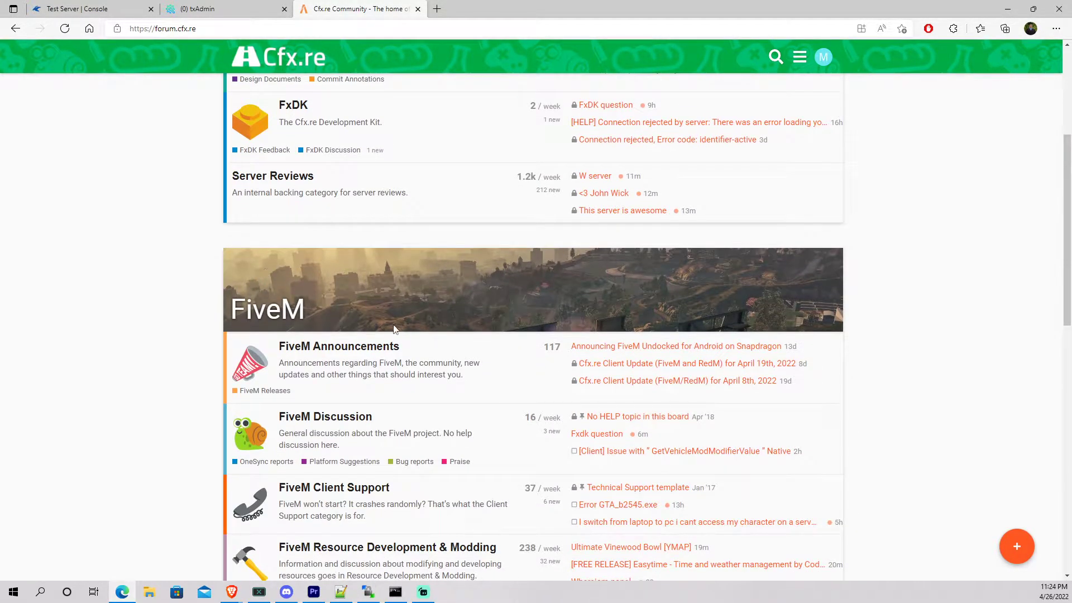
scroll(274, 335, "down", 4)
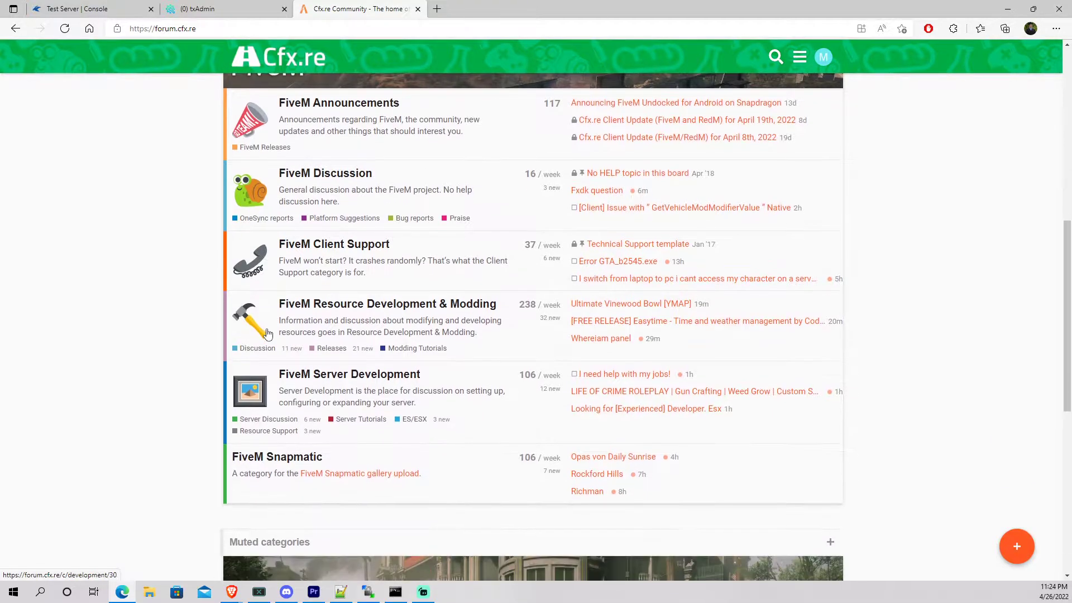
left_click(310, 304)
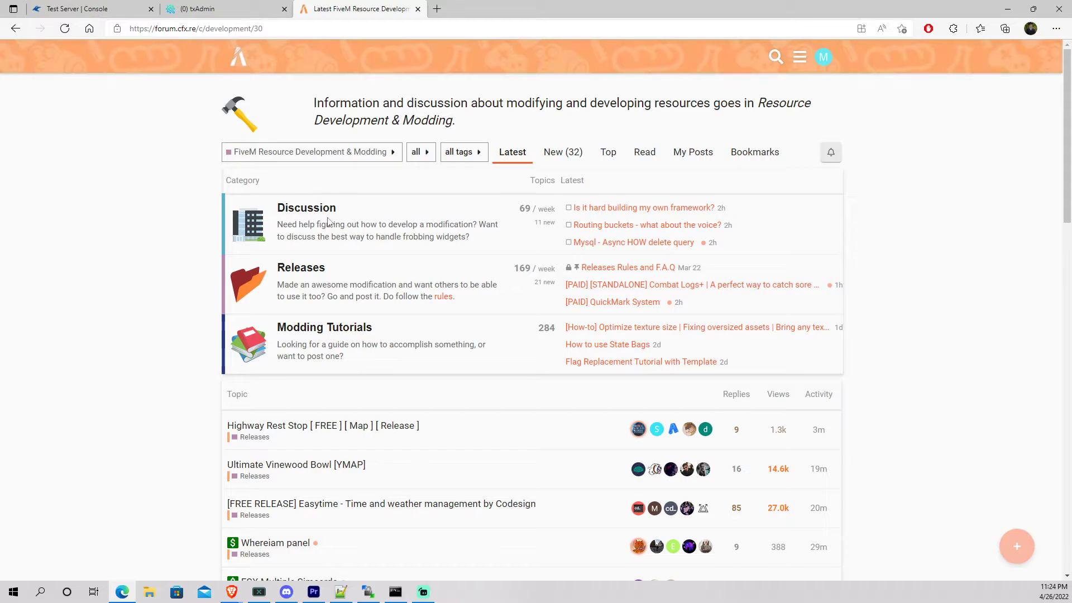
left_click(301, 269)
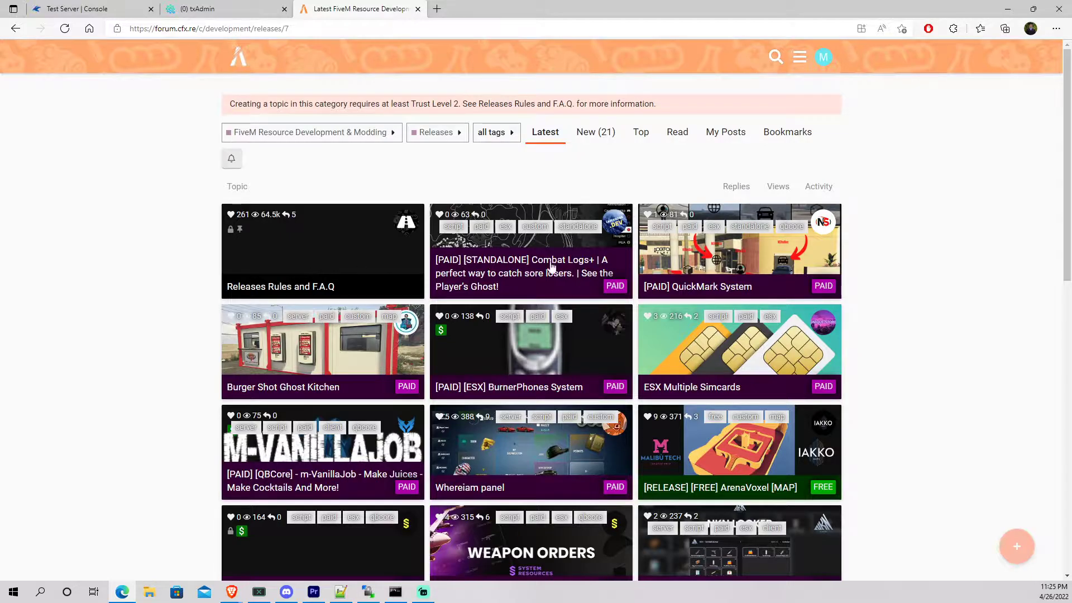
Step: Look through the latest free and paid resources in the Releases category
scroll(697, 272, "down", 5)
scroll(698, 272, "down", 6)
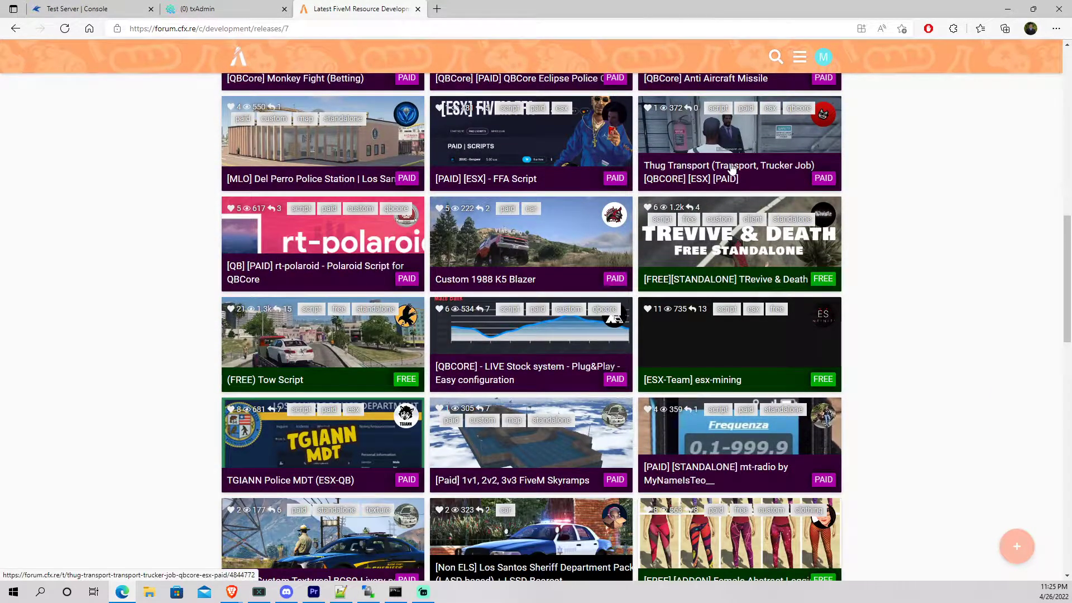
scroll(730, 169, "down", 5)
scroll(696, 234, "up", 5)
scroll(651, 316, "down", 10)
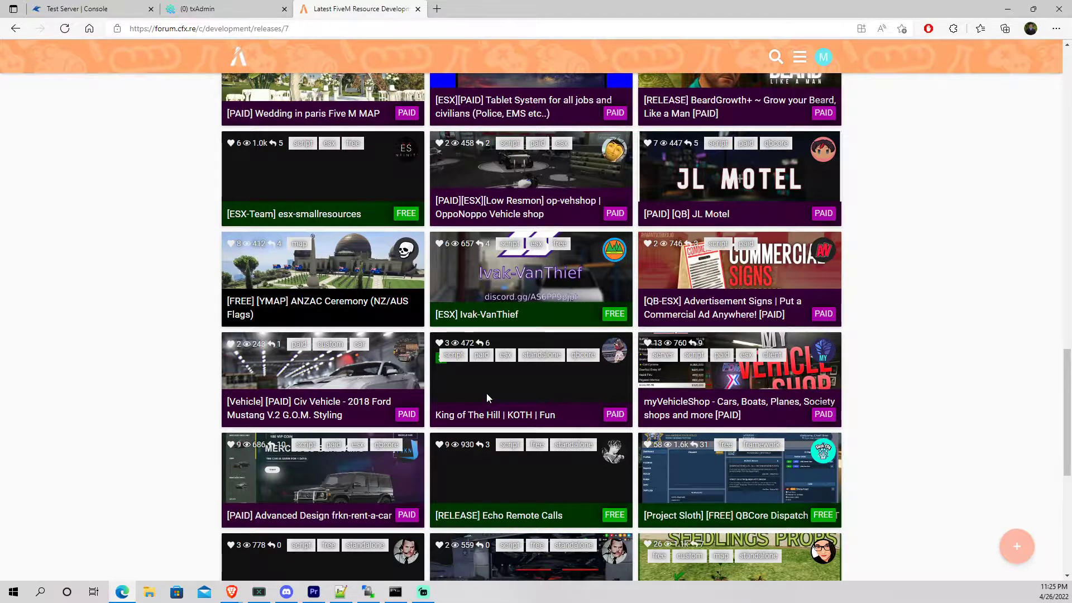
scroll(486, 393, "down", 5)
Step: In the Test Server's file manager, open the QBCoreFramework_68B4C8.base folder inside txData
left_click(70, 8)
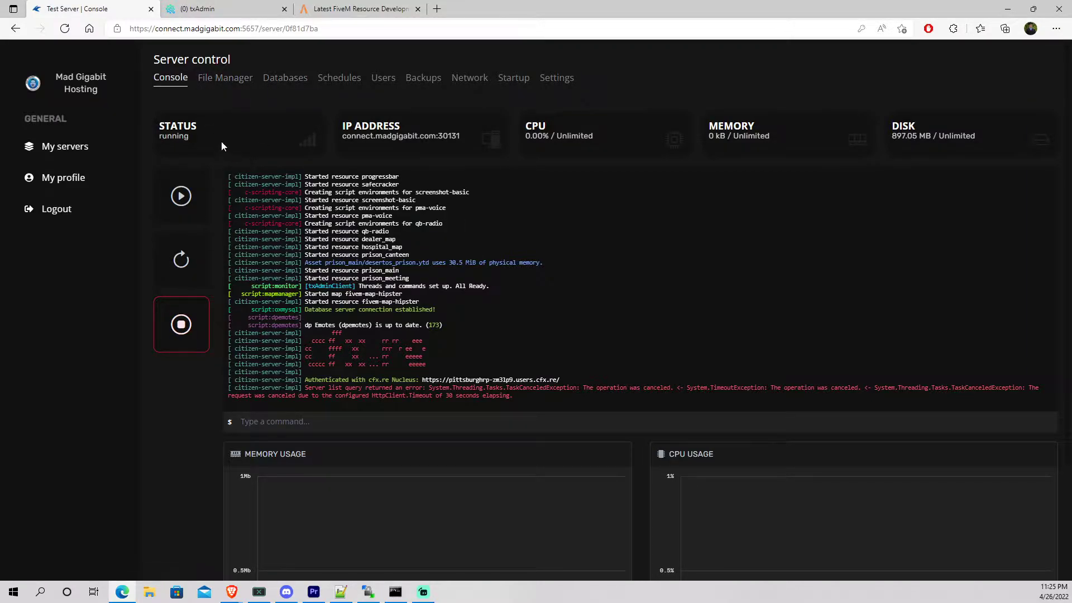
left_click(222, 82)
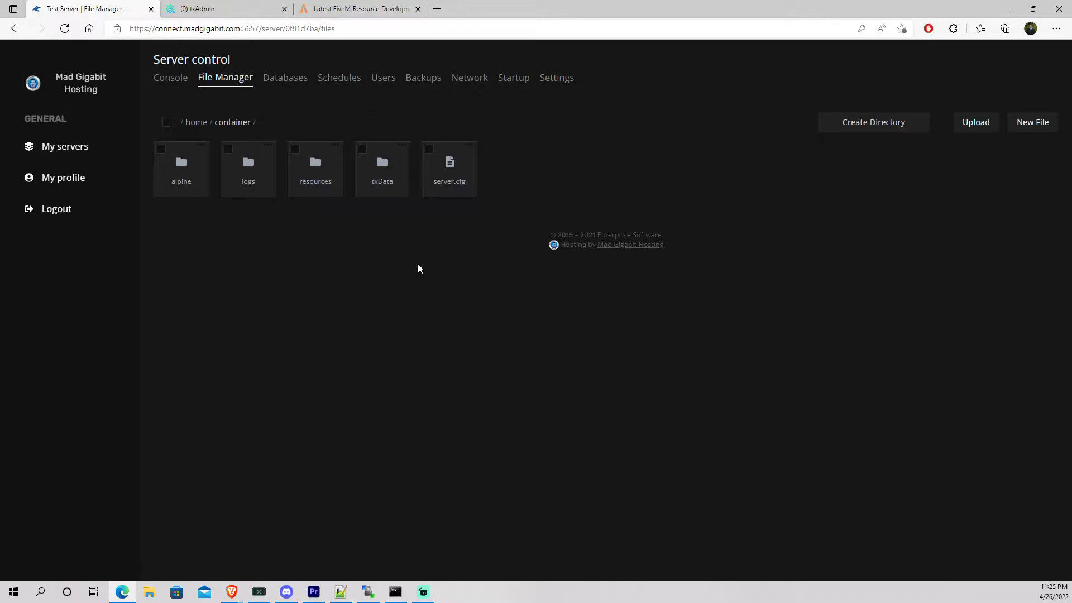
left_click(326, 183)
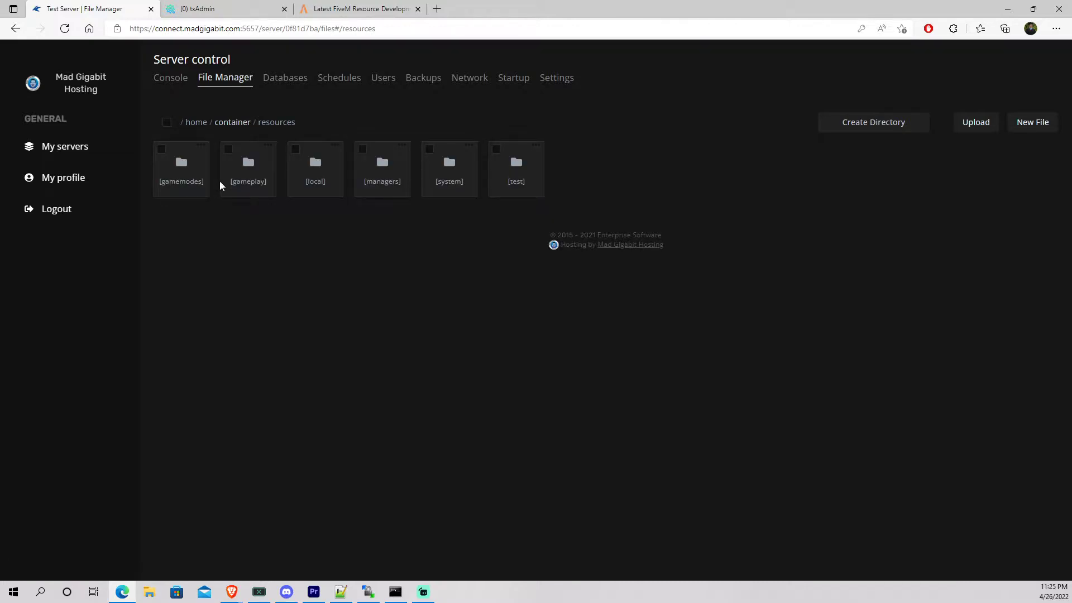
left_click(233, 122)
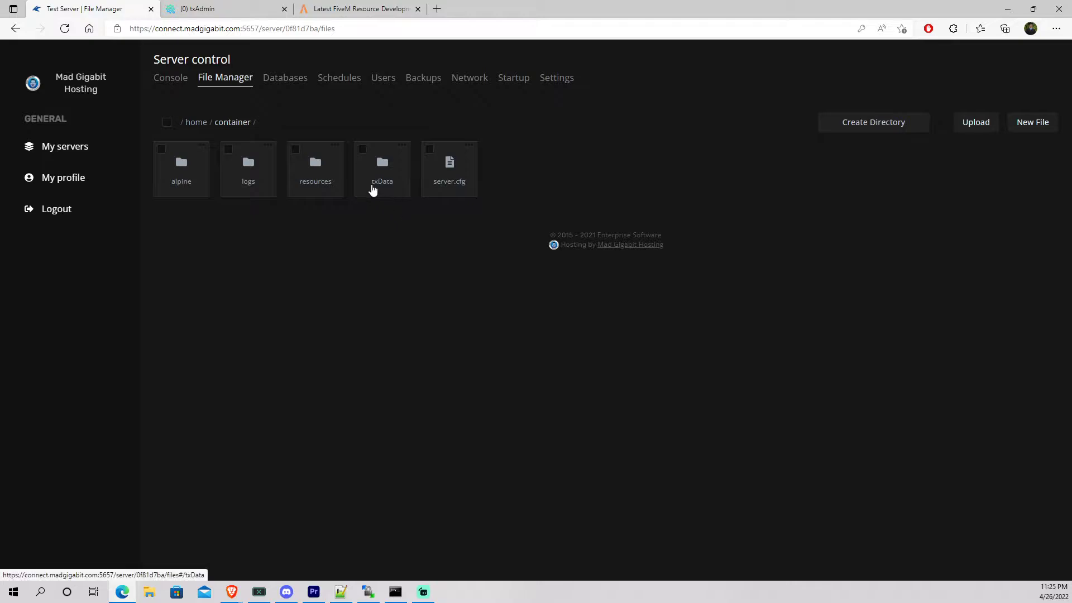
left_click(381, 198)
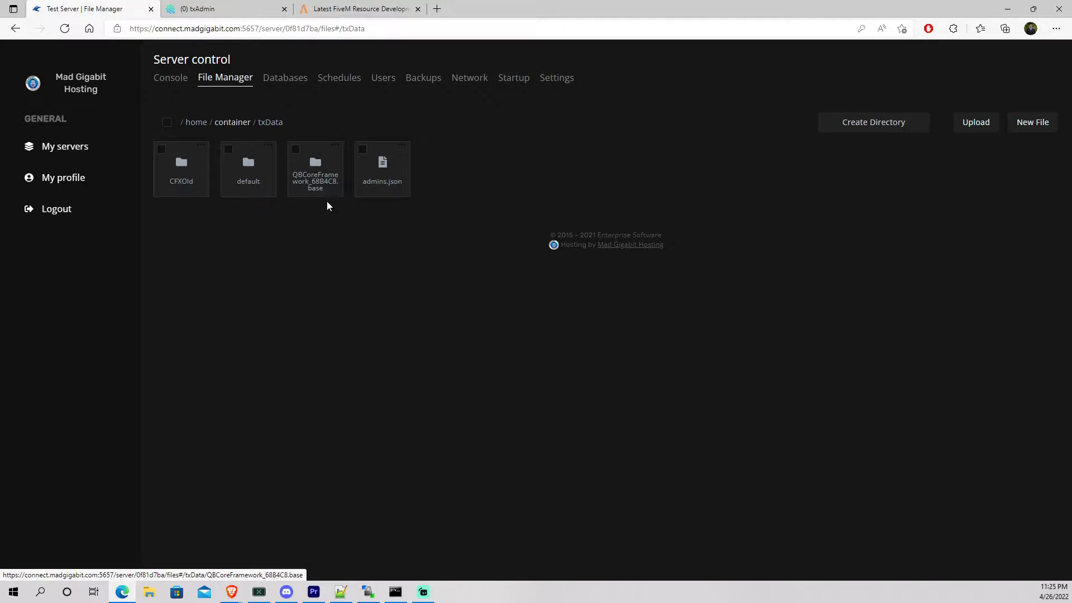
left_click(321, 180)
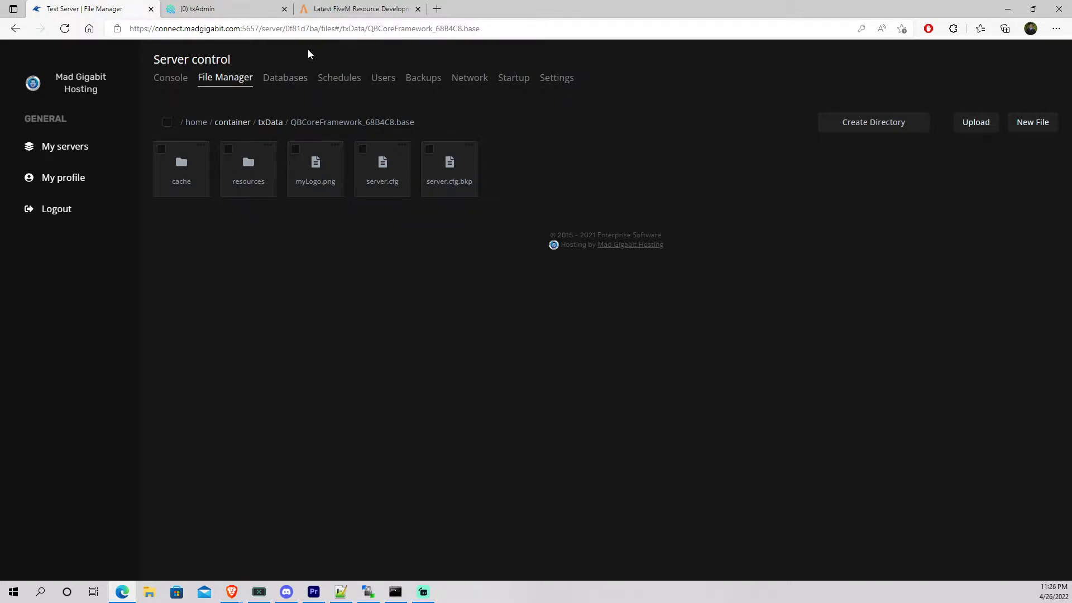
Step: Return to the forum's Releases listing and examine the available scripts, maps and vehicles for a suitable resource
left_click(345, 7)
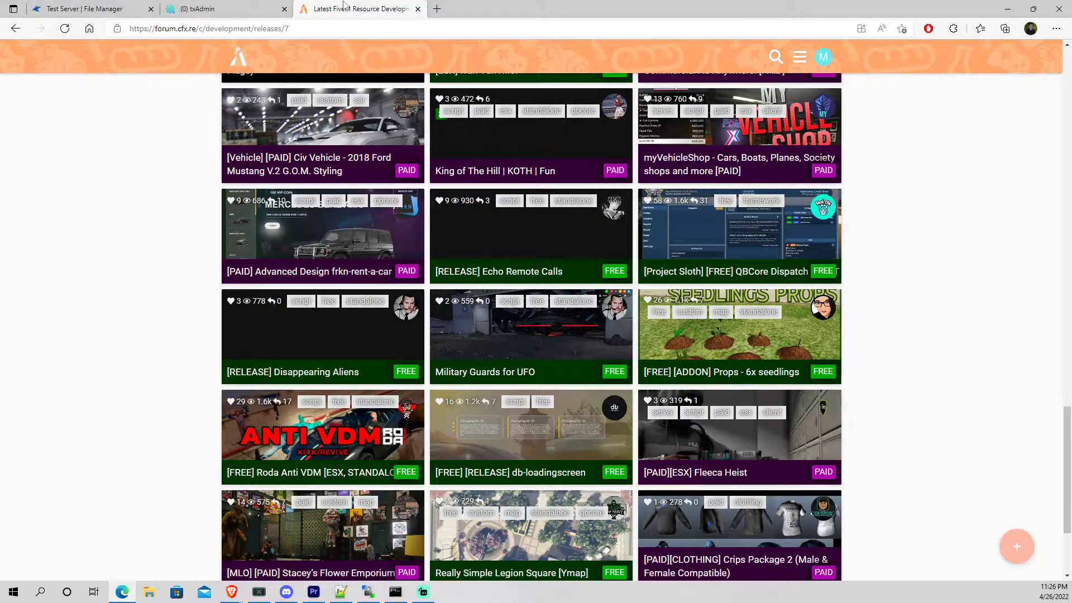
scroll(572, 168, "down", 4)
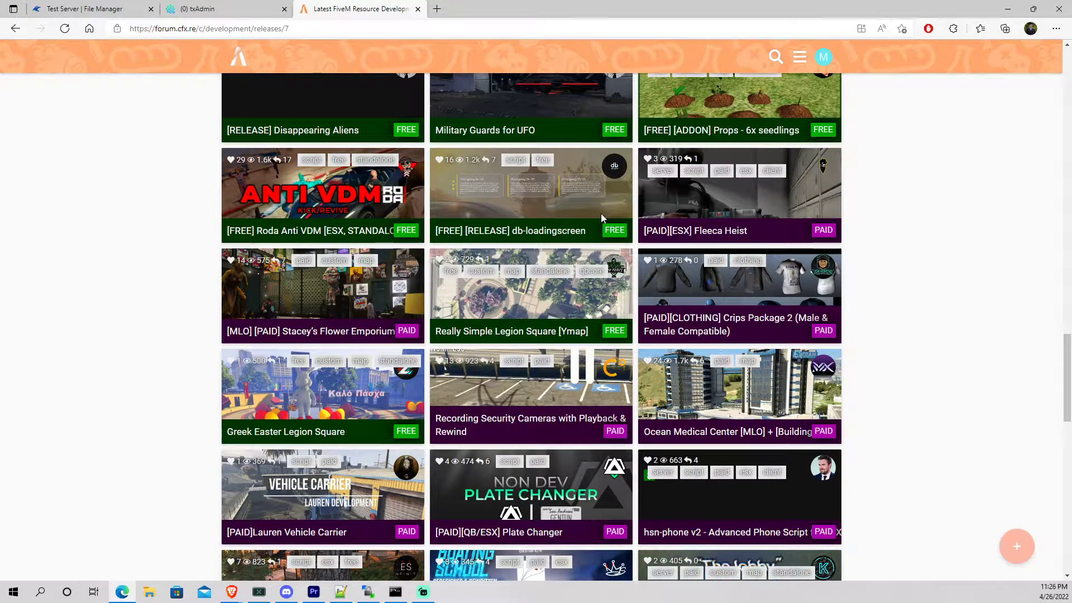
scroll(602, 216, "down", 8)
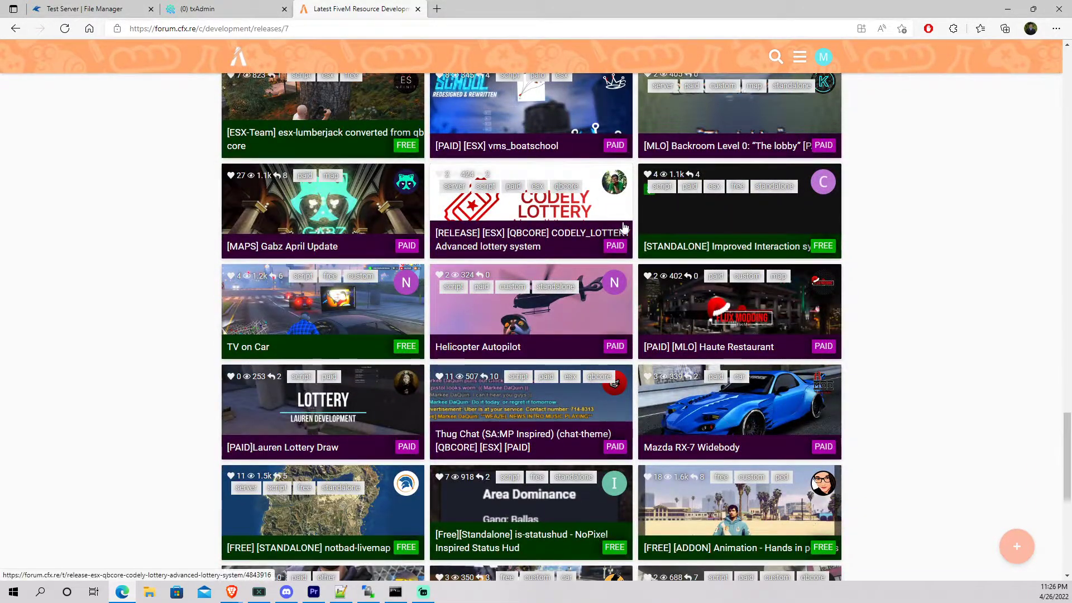
scroll(638, 280, "down", 4)
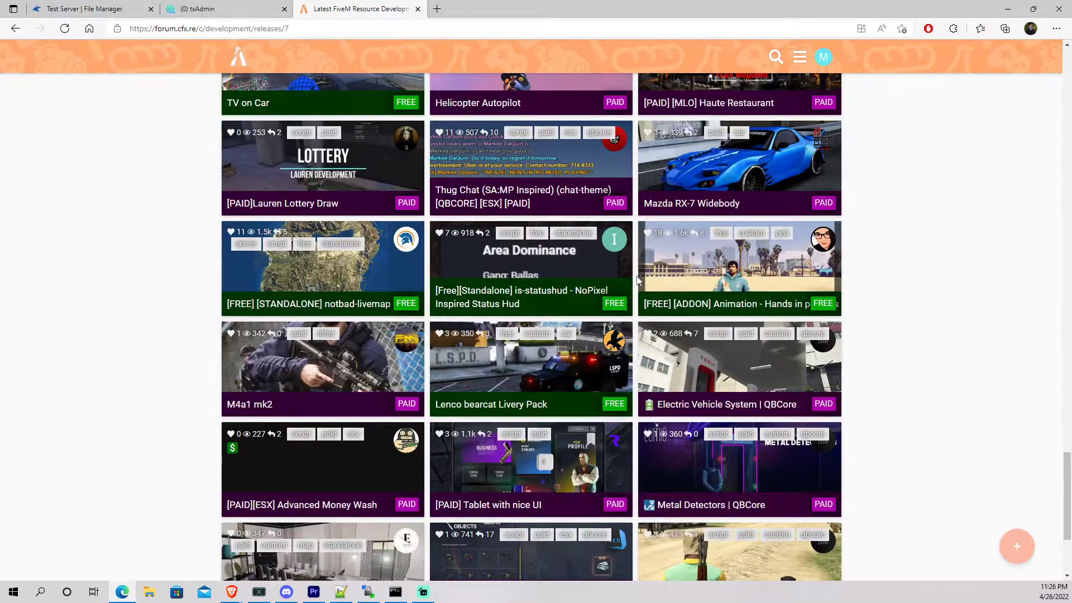
scroll(638, 281, "up", 7)
scroll(634, 286, "down", 10)
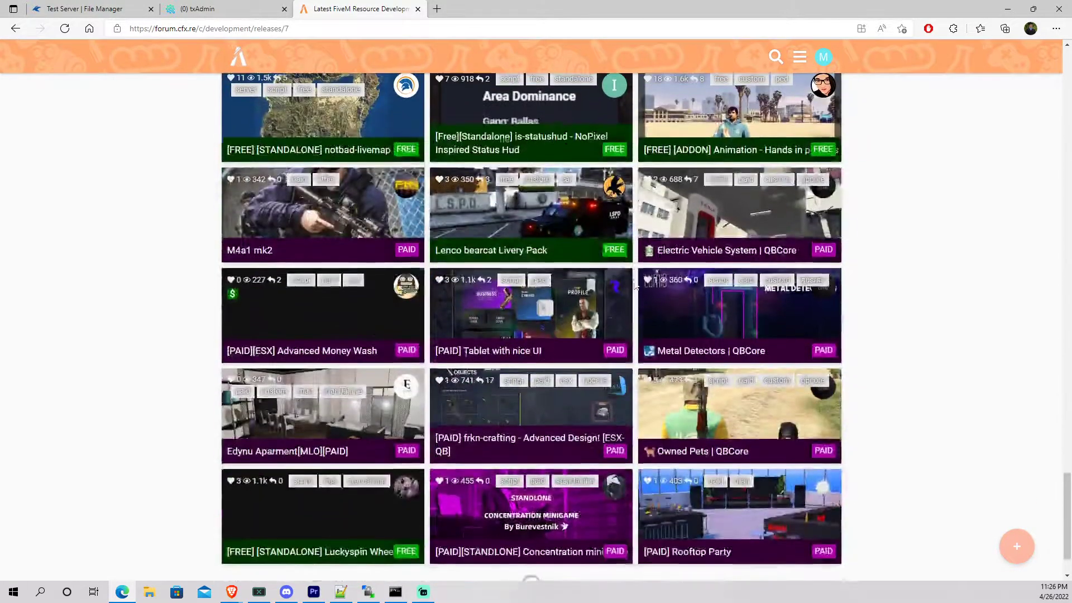
scroll(635, 286, "up", 8)
scroll(635, 286, "up", 7)
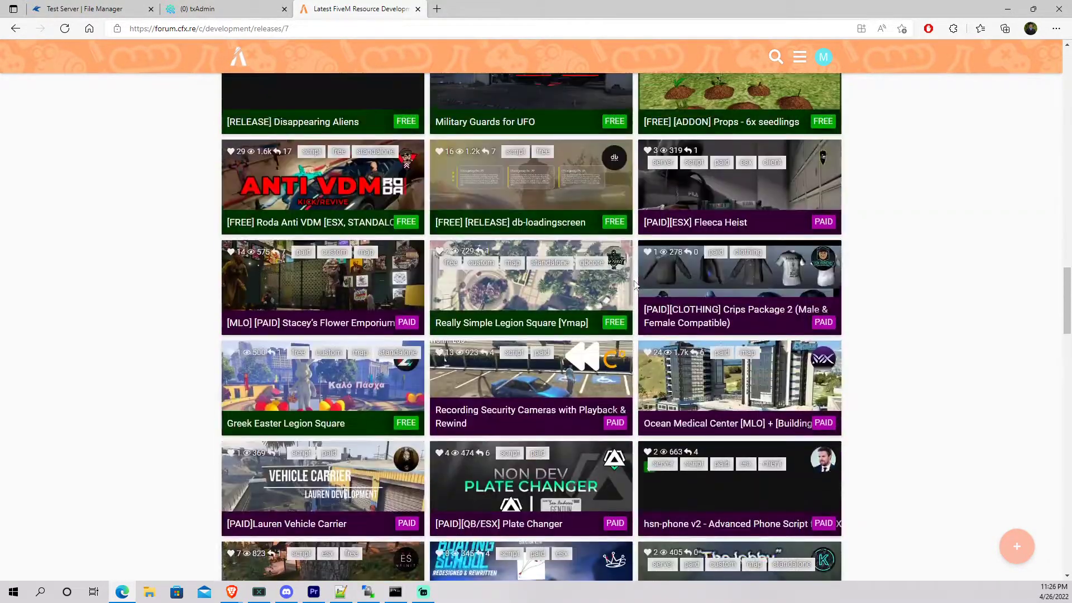
scroll(635, 286, "up", 4)
scroll(634, 285, "up", 7)
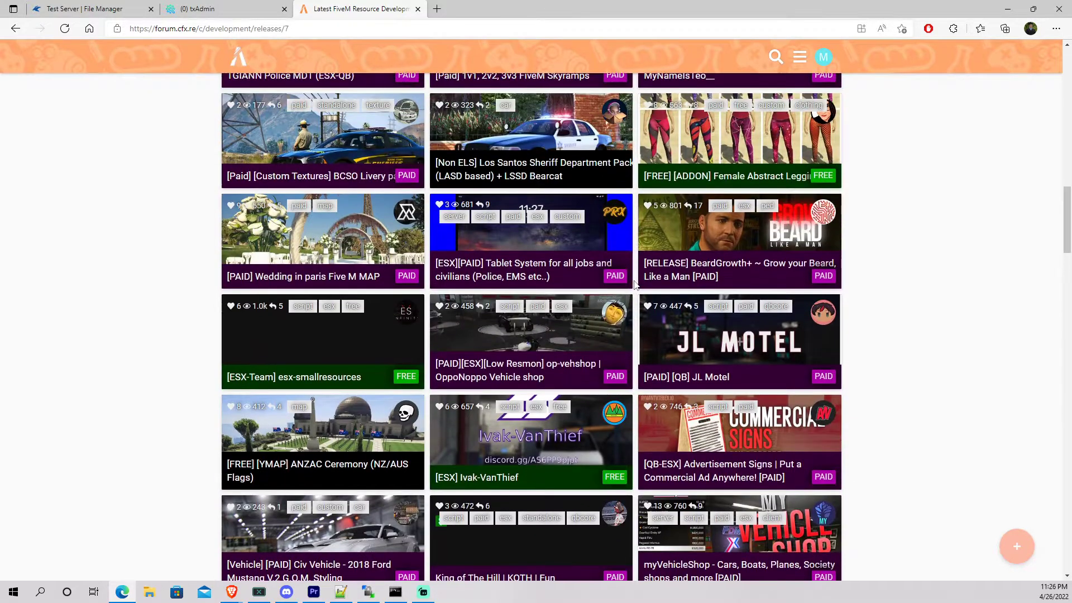
scroll(635, 284, "up", 4)
scroll(635, 284, "up", 3)
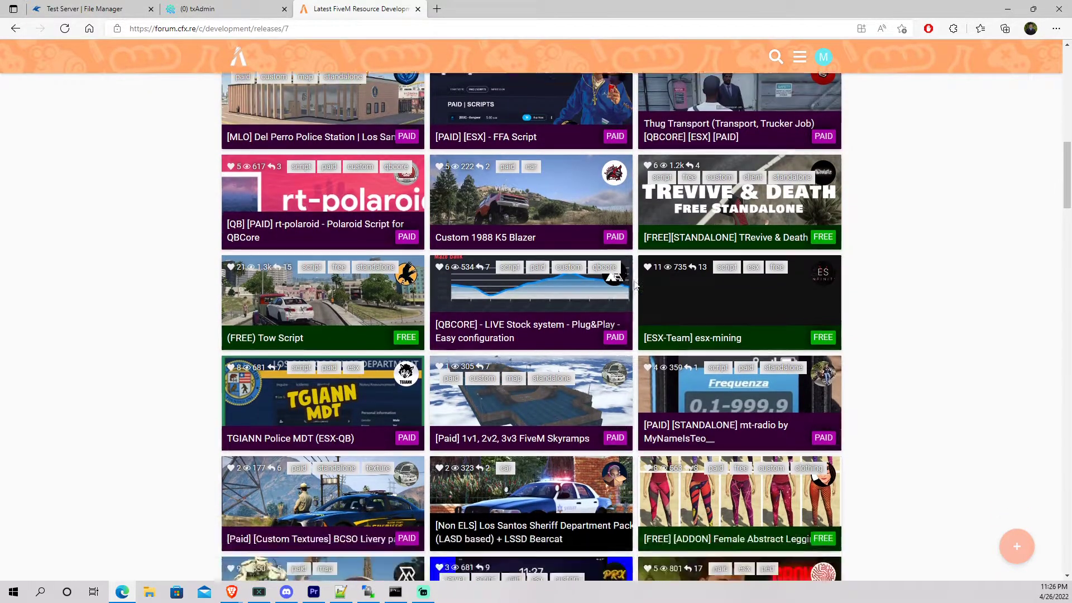
scroll(635, 286, "down", 1)
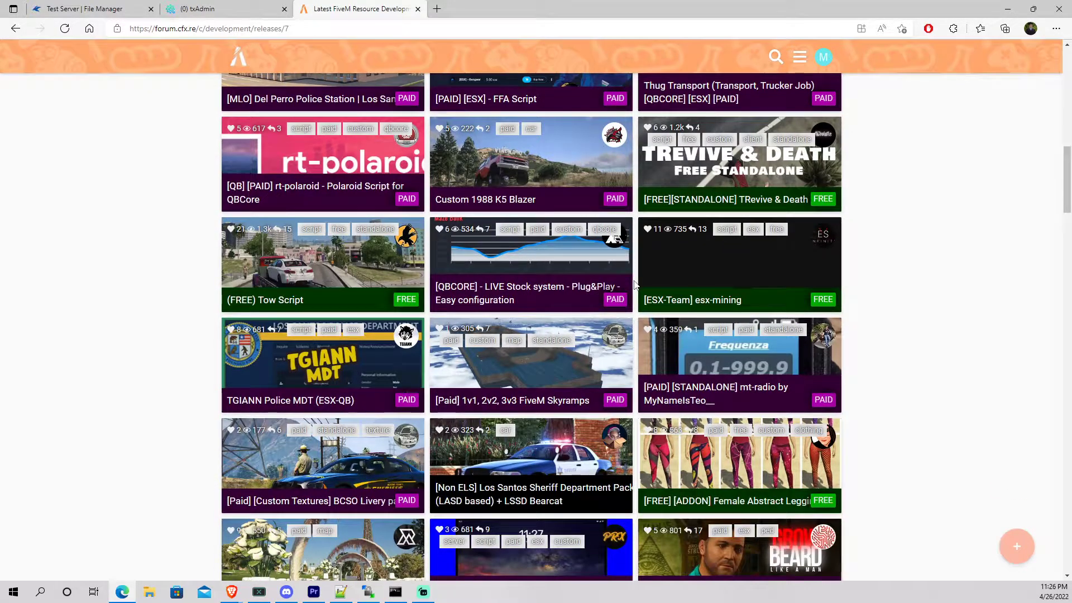
Step: View the Non ELS Los Santos Sheriff Department Pack topic and its linked cars page, and return to the Releases listing
left_click(530, 495)
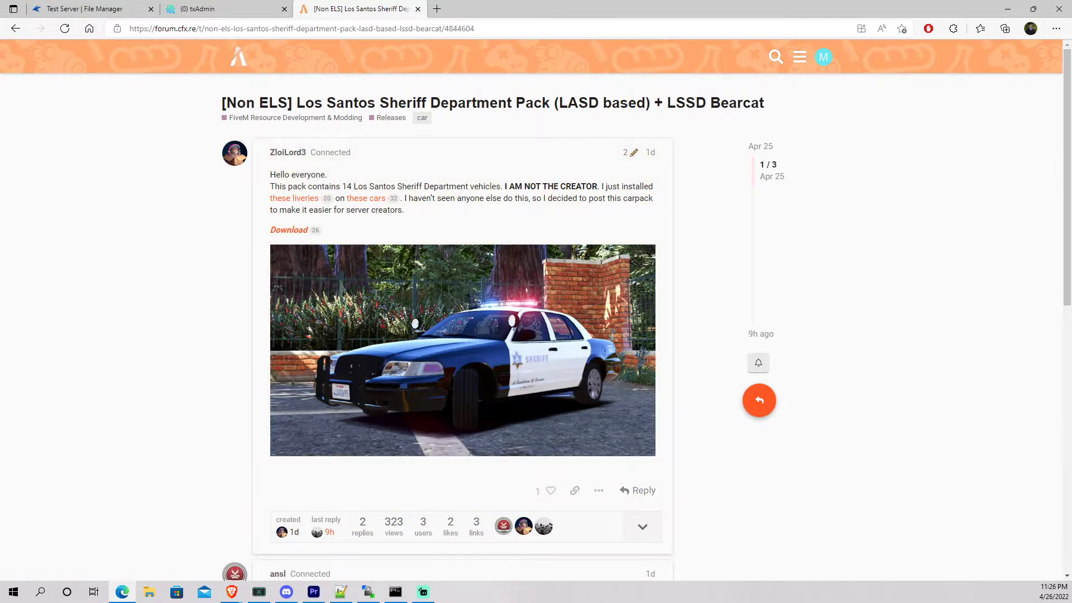
left_click(353, 202)
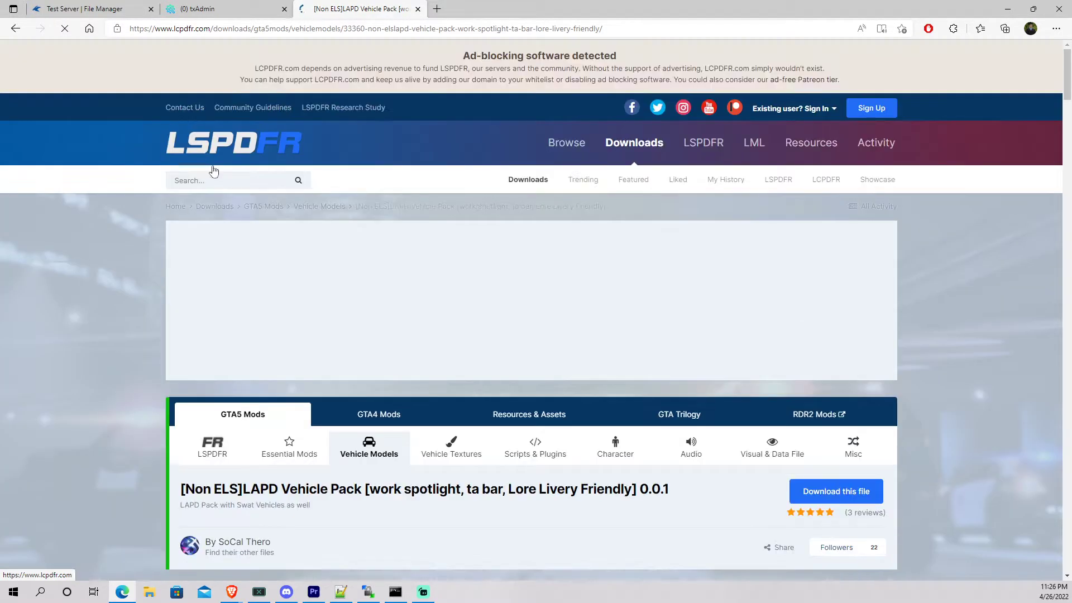
scroll(232, 224, "down", 4)
left_click(15, 29)
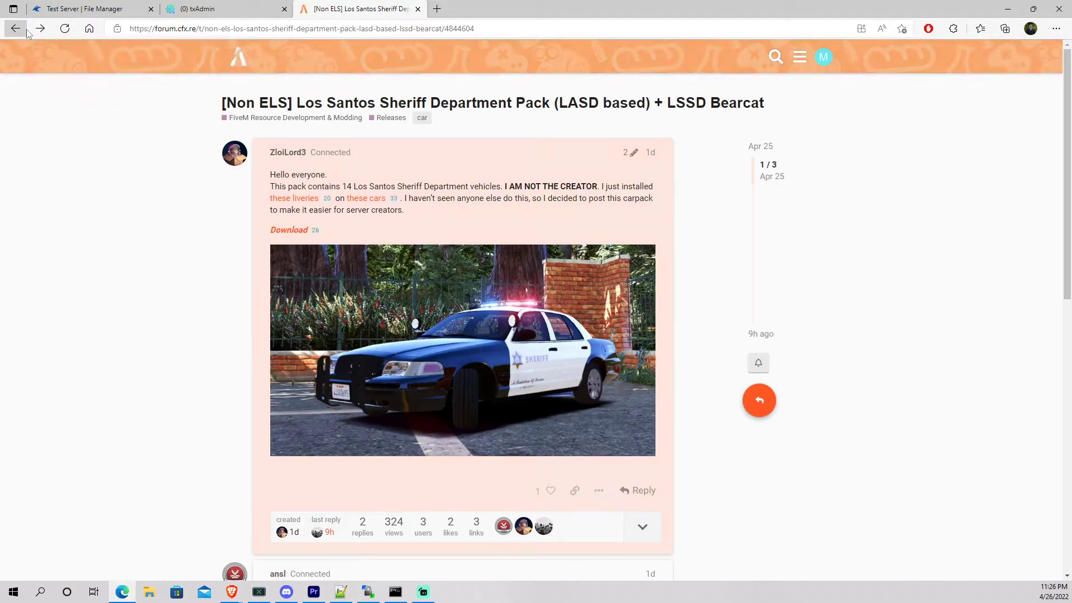
right_click(26, 34)
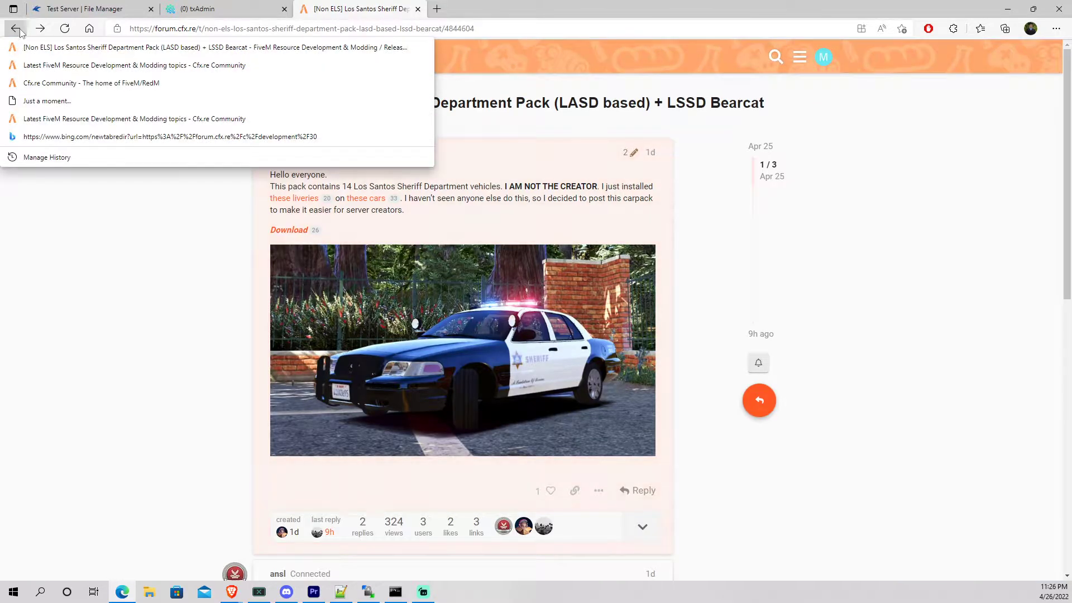
left_click(67, 65)
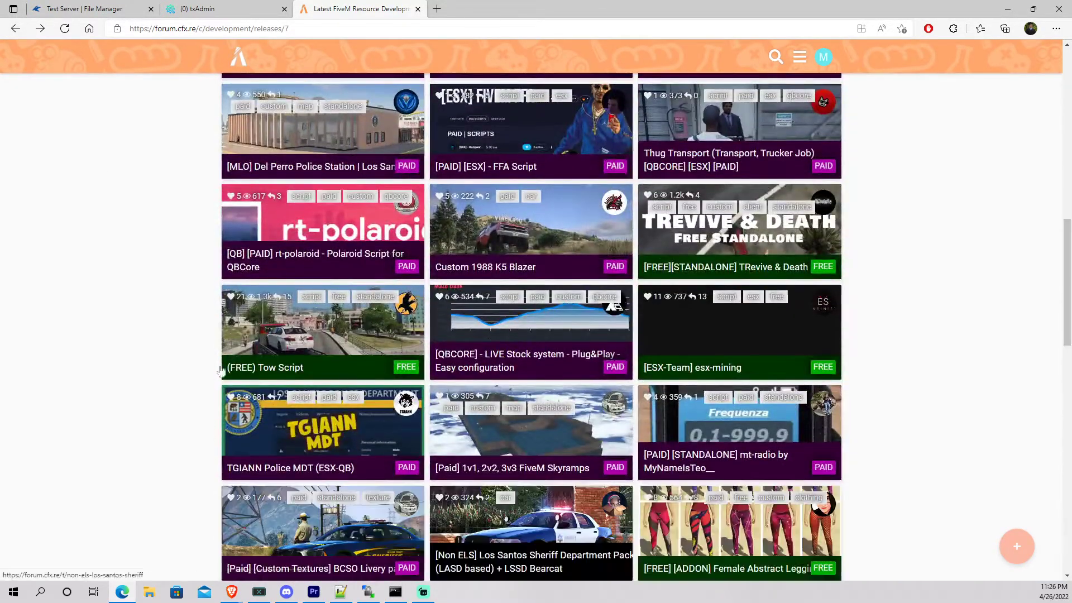
Step: Browse further down the Releases listing for a free script, map or vehicle suitable for the test server
scroll(220, 370, "down", 10)
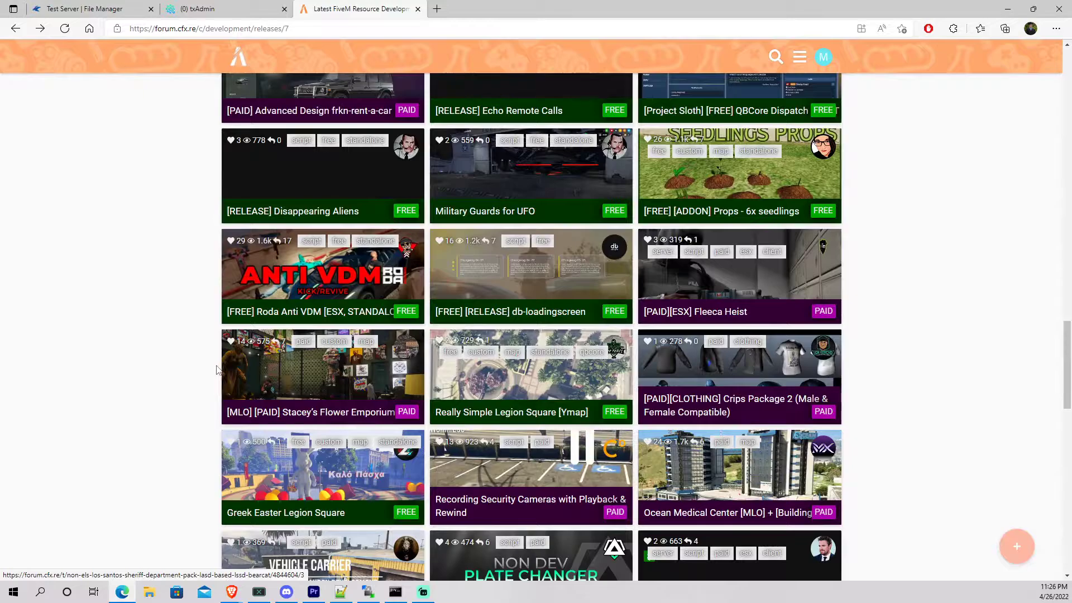
scroll(217, 370, "down", 11)
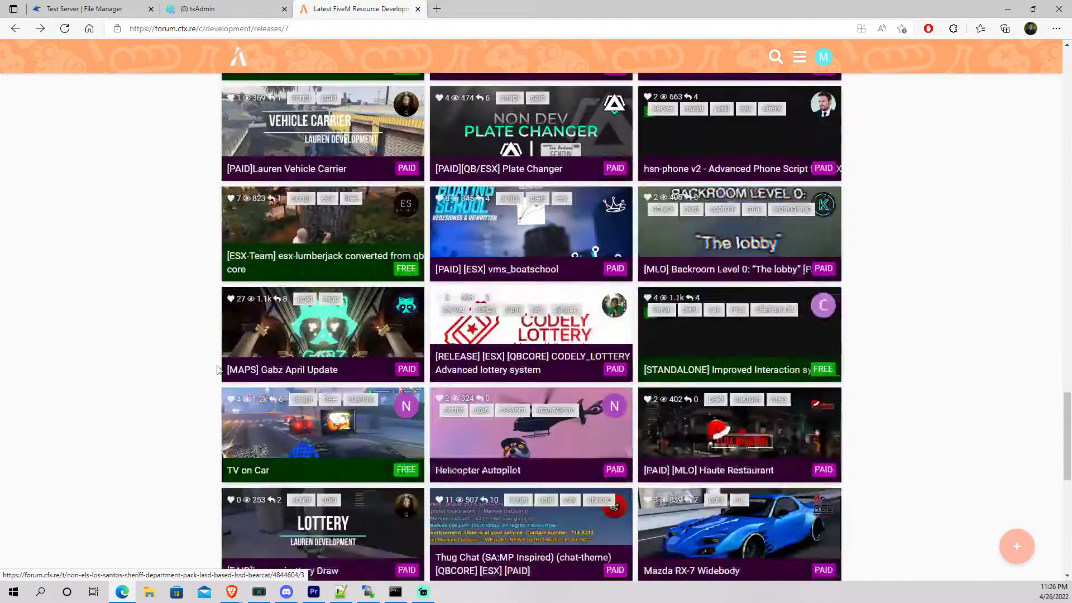
scroll(221, 368, "down", 3)
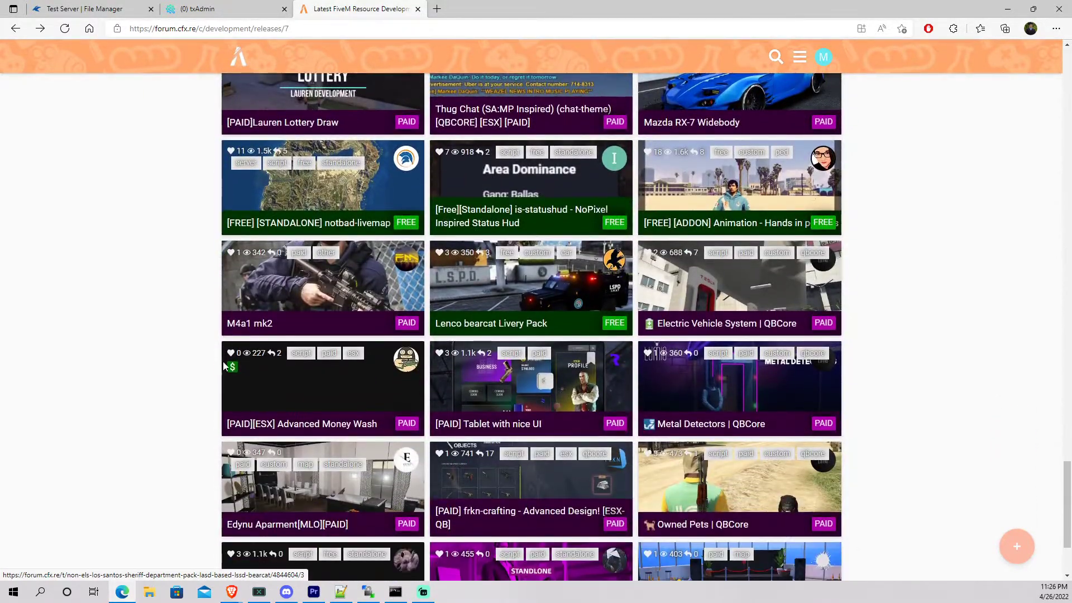
scroll(229, 356, "down", 7)
scroll(230, 356, "down", 5)
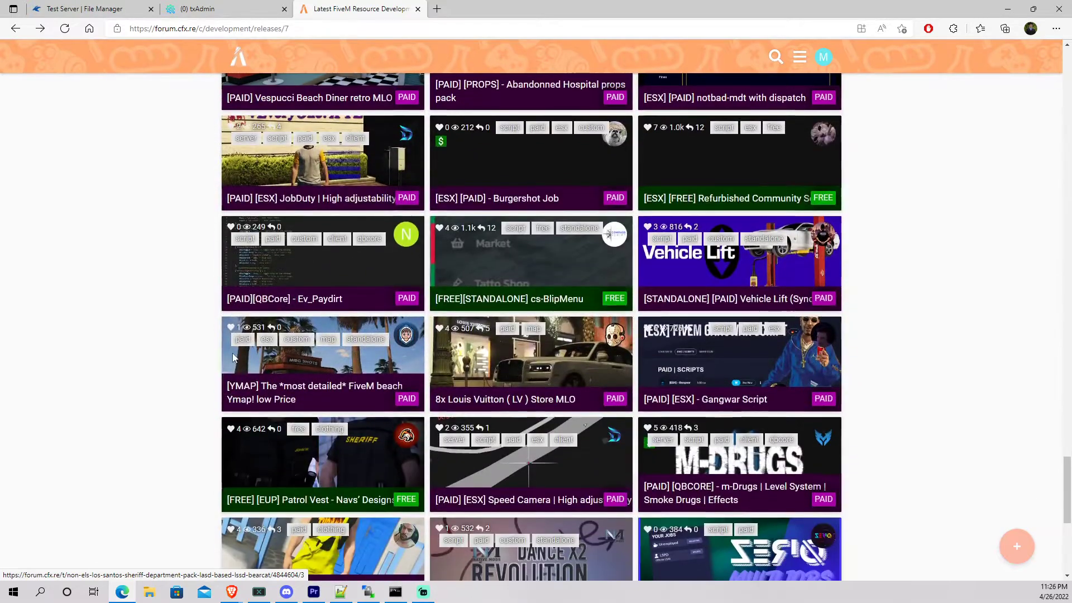
scroll(232, 353, "down", 4)
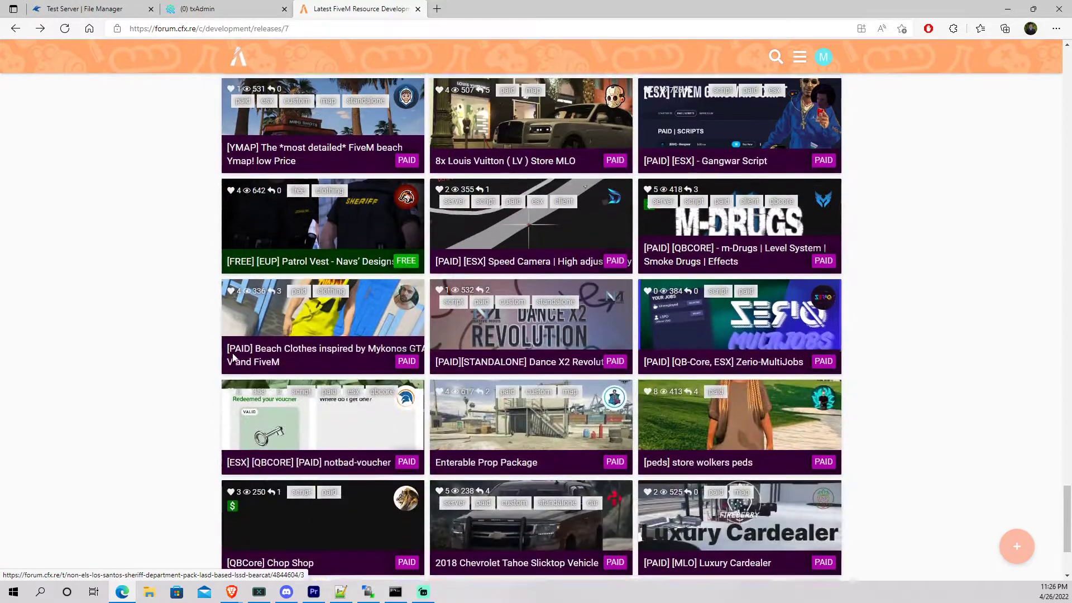
scroll(232, 353, "down", 4)
scroll(234, 358, "down", 8)
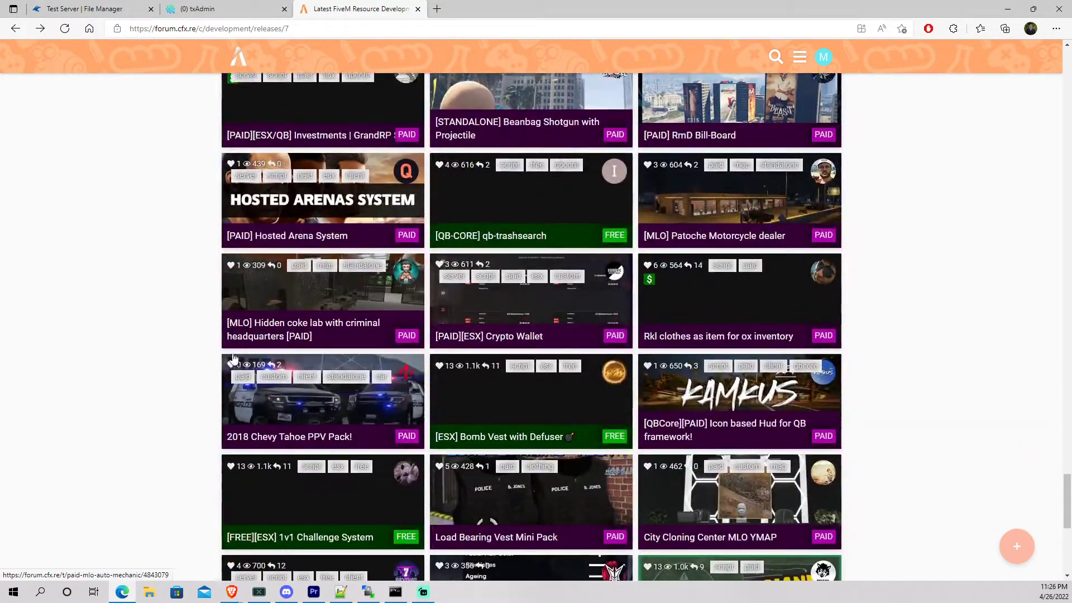
scroll(234, 360, "up", 3)
scroll(234, 360, "down", 9)
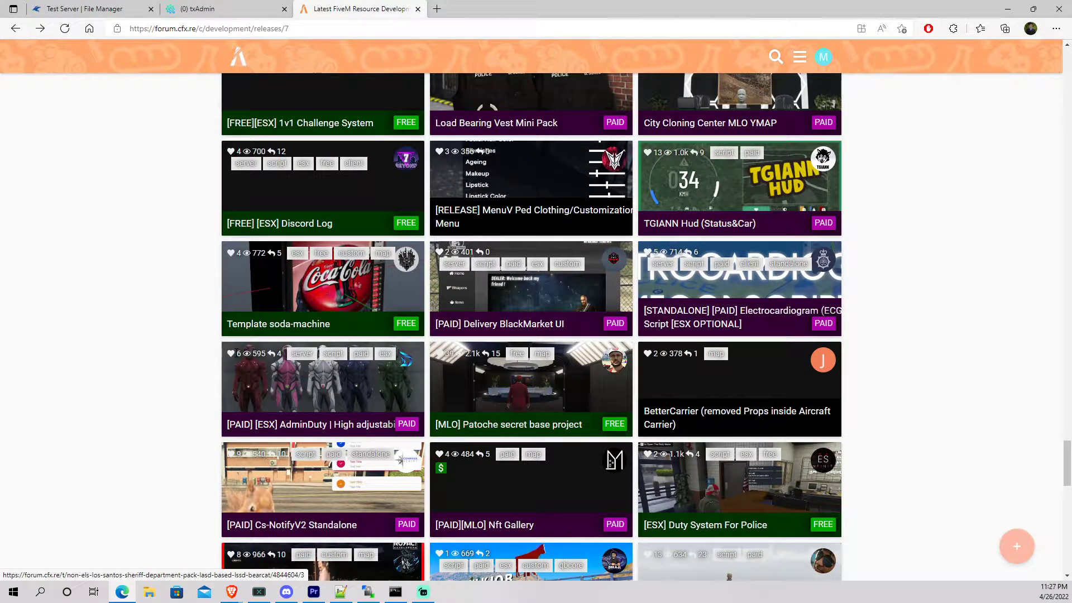
scroll(236, 353, "down", 8)
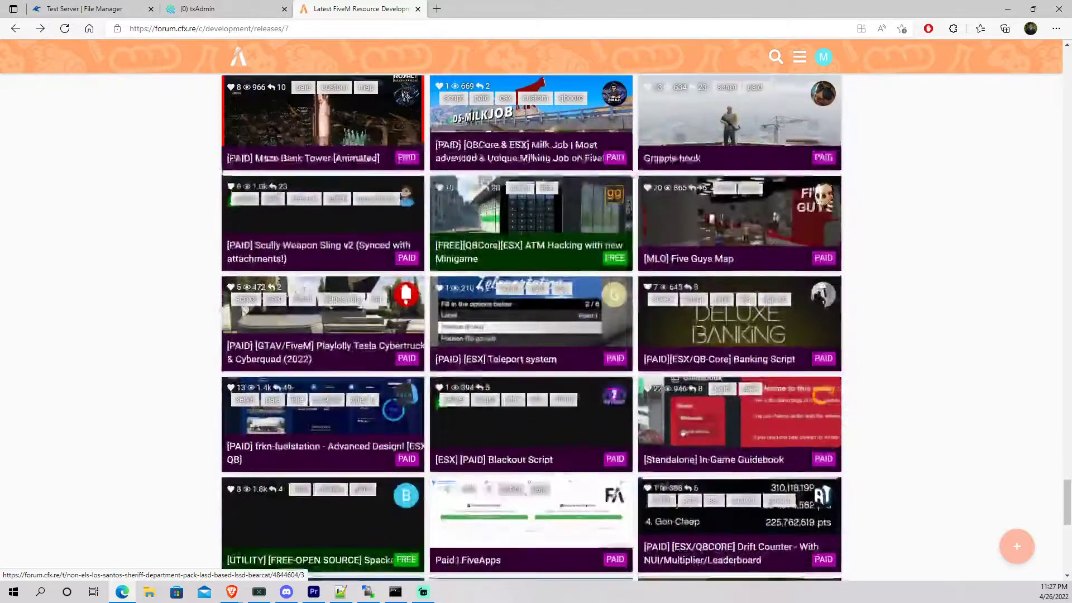
Step: Open the free [MLO] Patoche secret base project topic and review its contents, screenshots, location map and download section
scroll(236, 352, "up", 5)
left_click(483, 267)
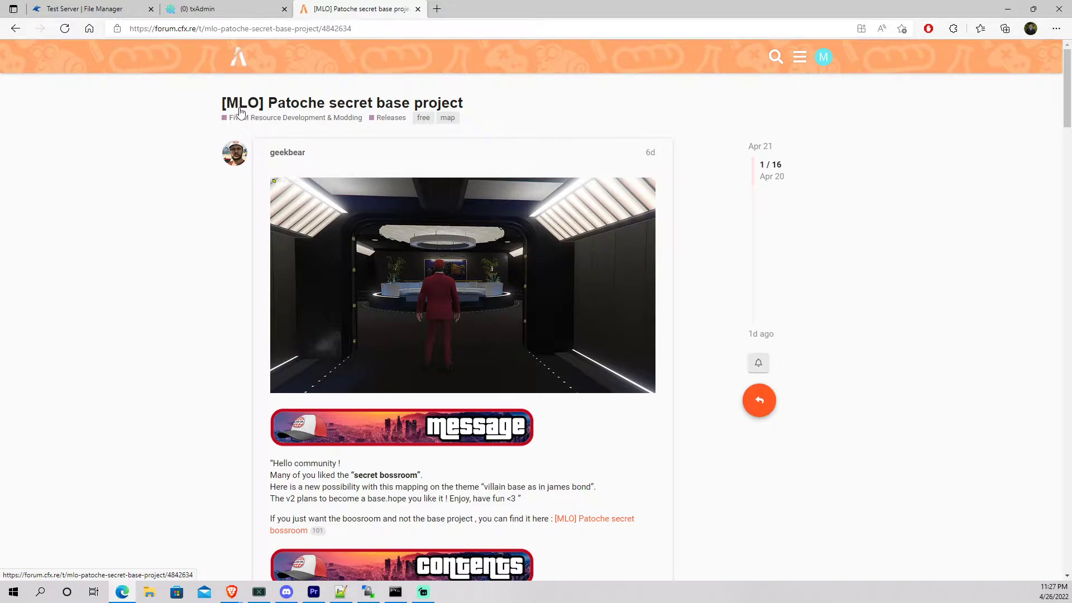
scroll(442, 176, "down", 7)
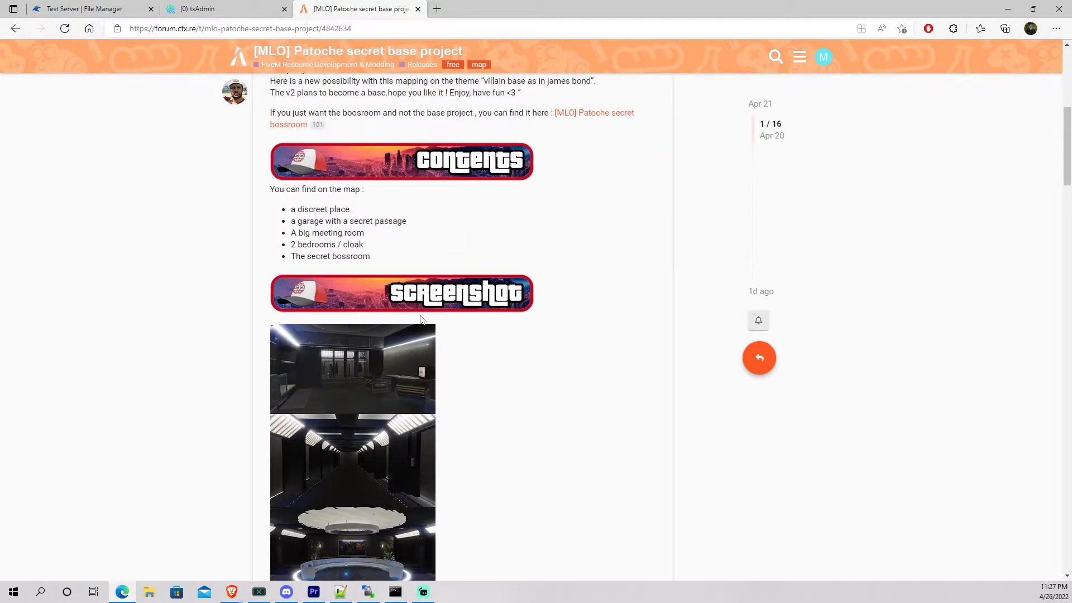
scroll(420, 318, "down", 12)
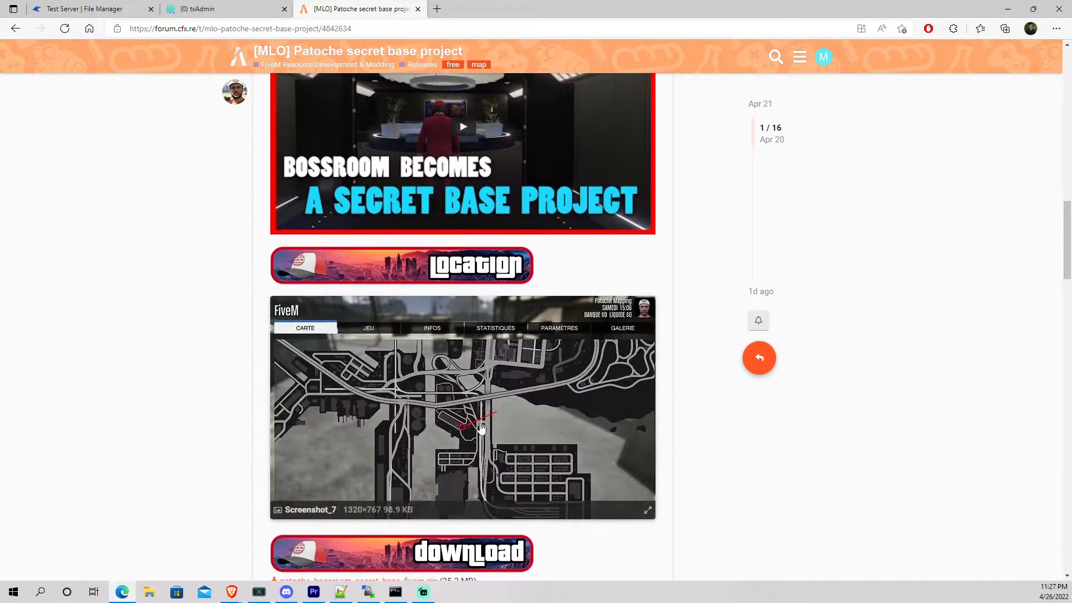
scroll(478, 419, "down", 7)
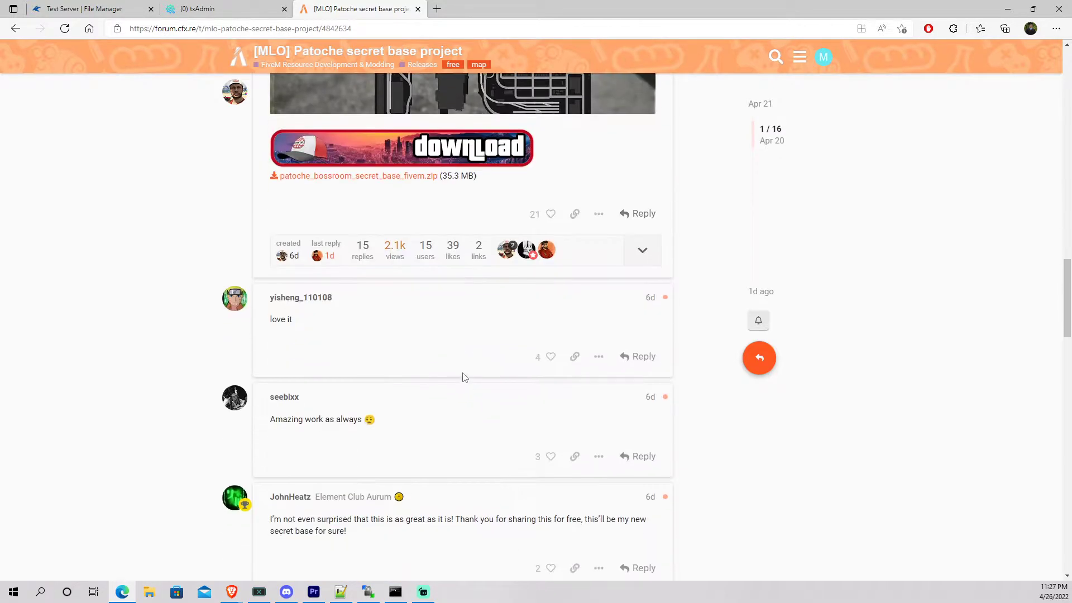
scroll(462, 377, "up", 7)
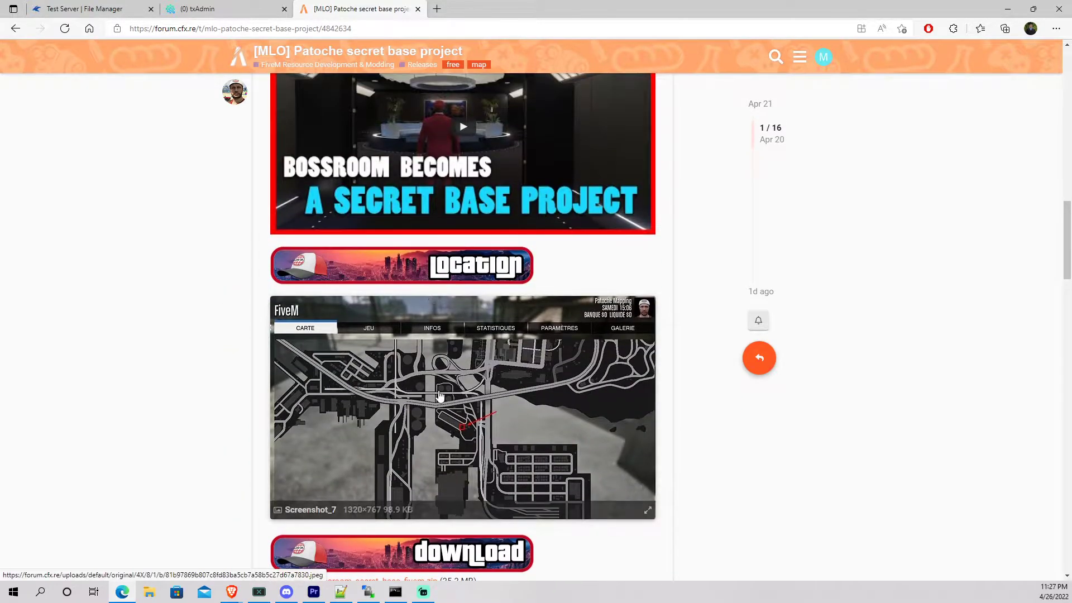
Step: Download patoche_bossroom_secret_base_fivem.zip from the topic and open the downloaded archive
scroll(439, 396, "down", 4)
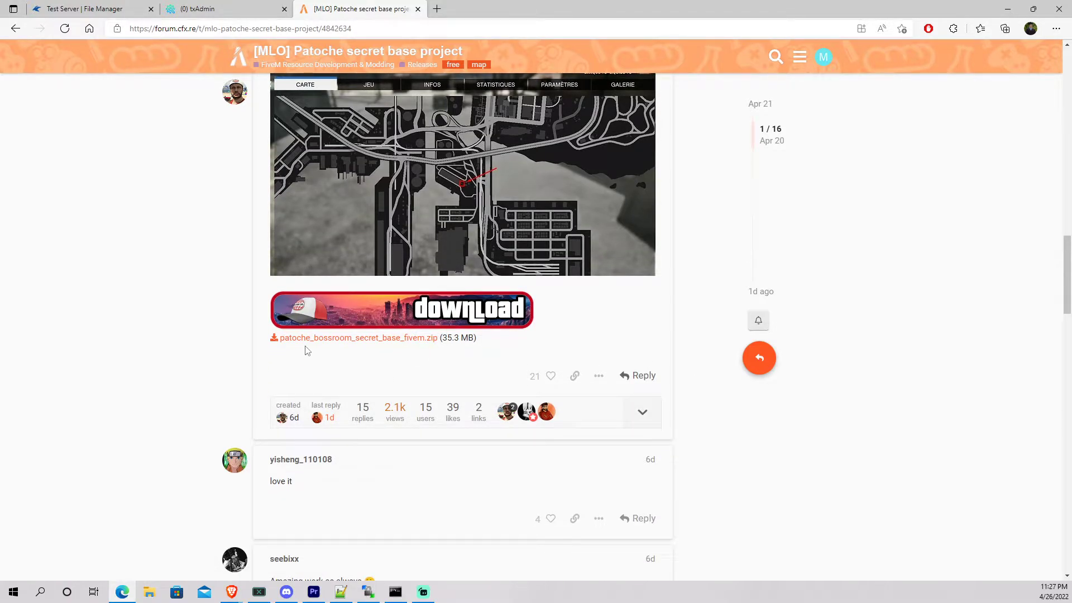
left_click(340, 340)
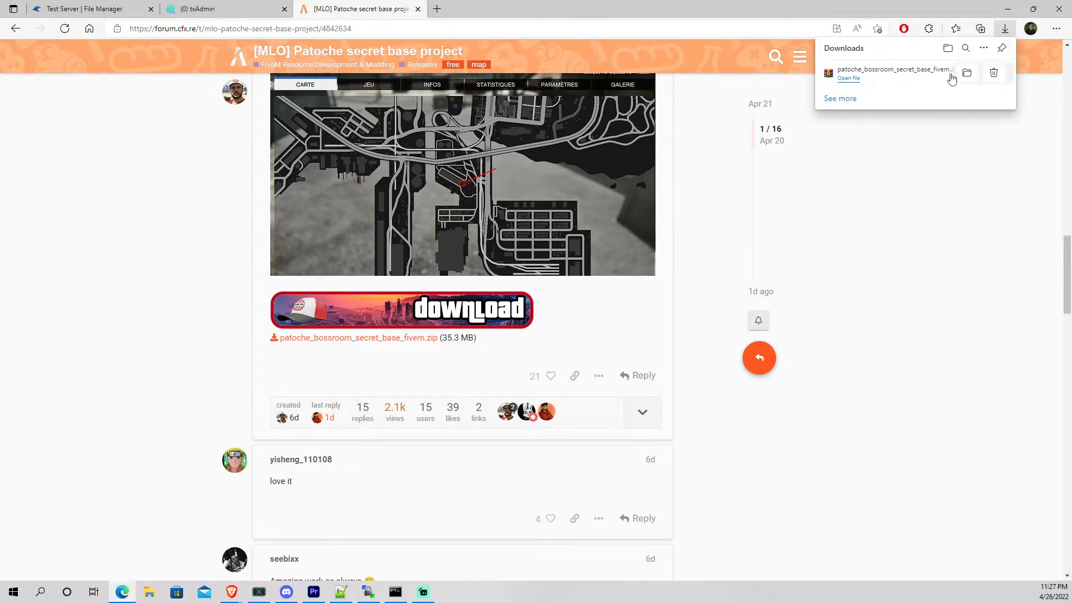
left_click(866, 74)
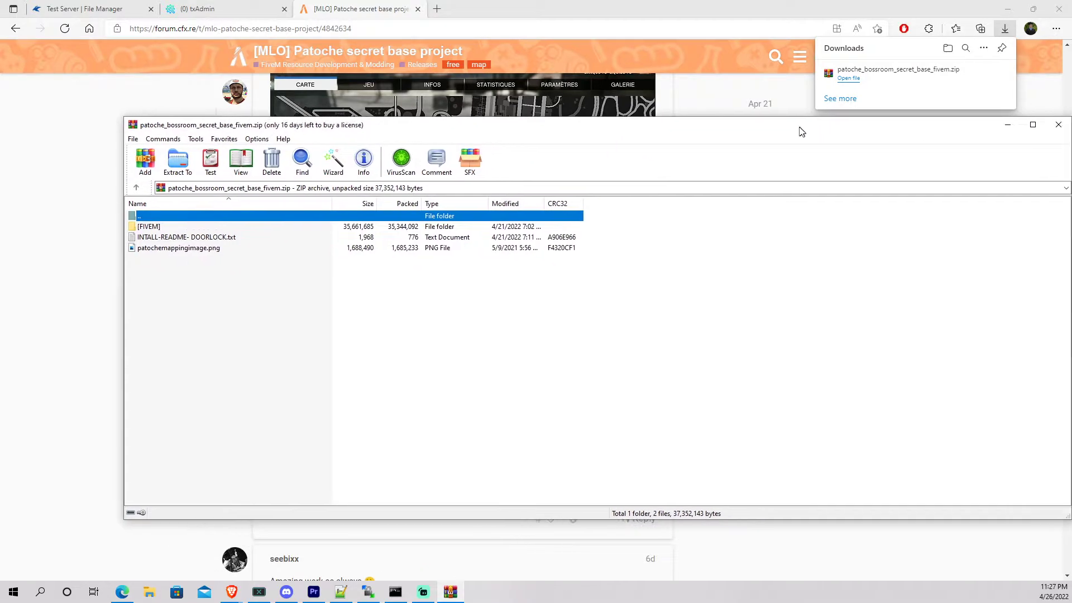
Step: Look through the archive's top level, including the [FIVEM] folder and the INTALL-README- DOORLOCK.txt file
double_click(103, 227)
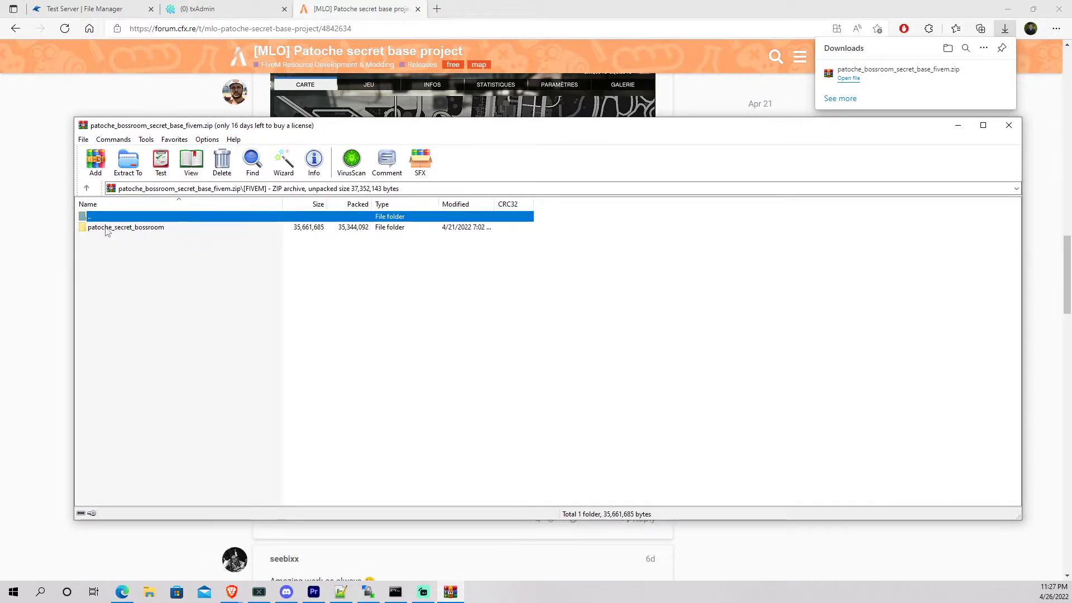
double_click(109, 218)
double_click(242, 238)
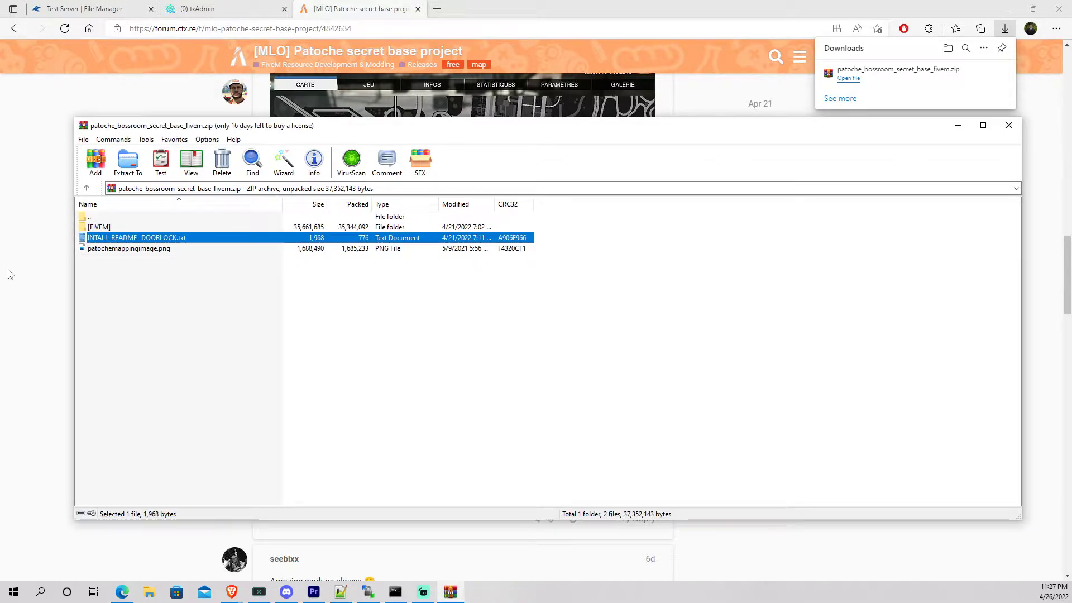
left_click(100, 229)
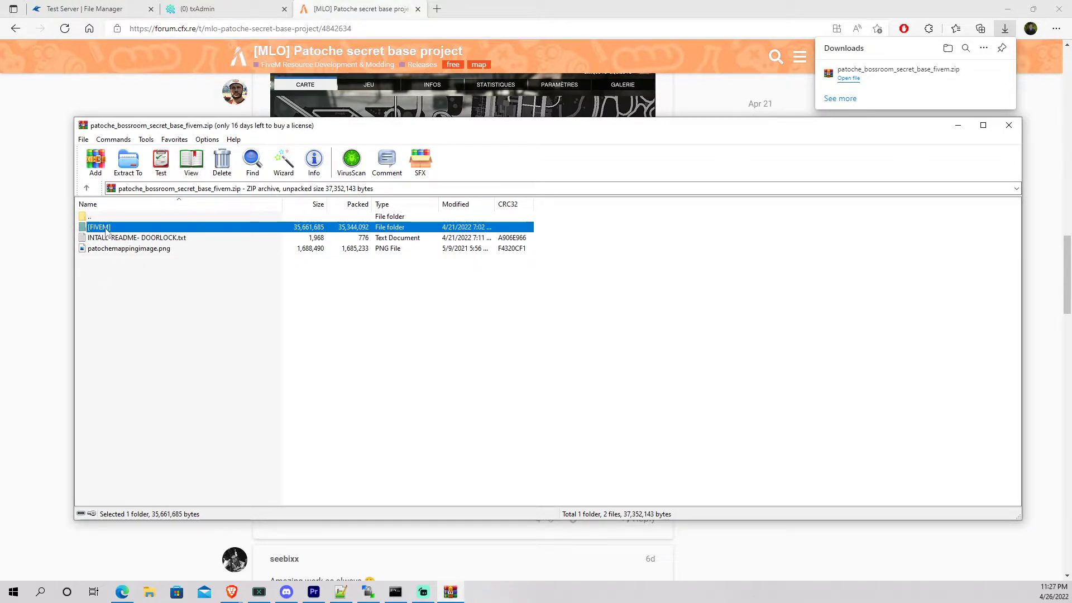
double_click(114, 230)
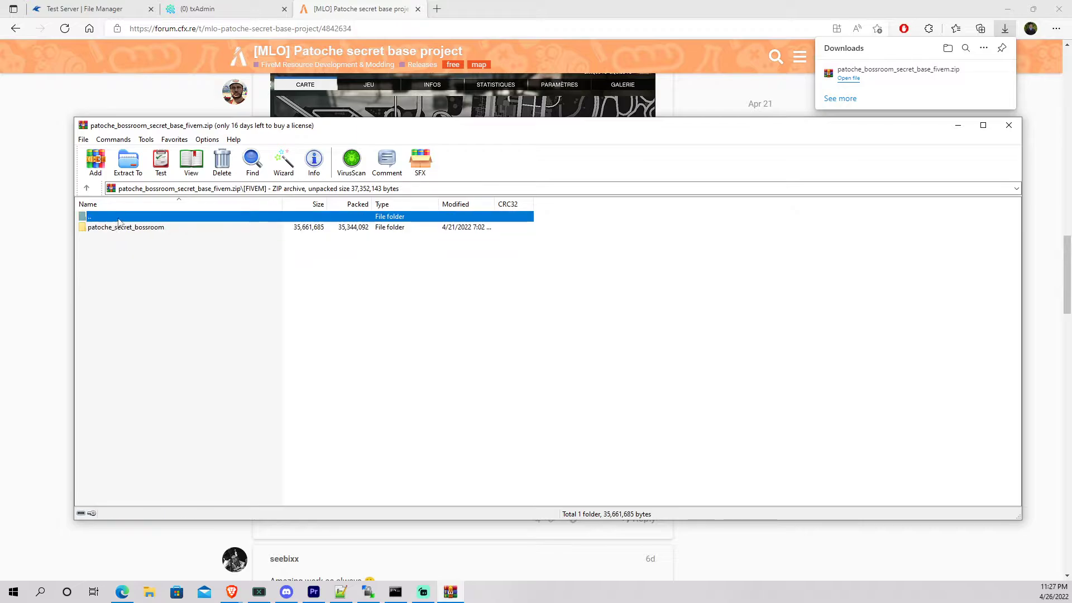
double_click(117, 219)
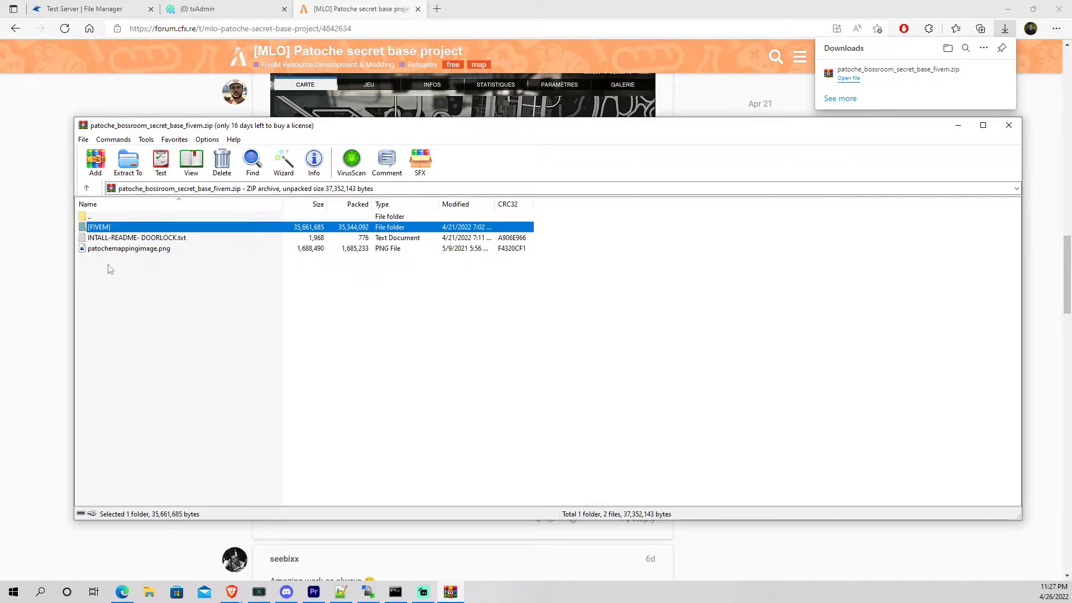
Step: Examine the fxmanifest.lua file and stream folder inside patoche_secret_bossroom, and return to the archive's top level
double_click(136, 228)
double_click(102, 228)
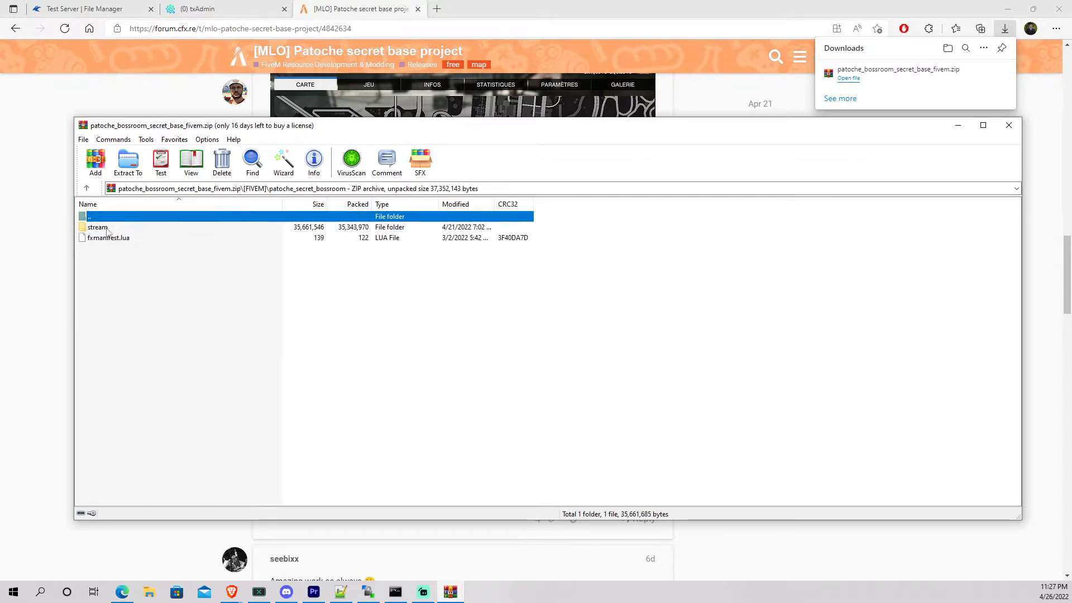
left_click(107, 239)
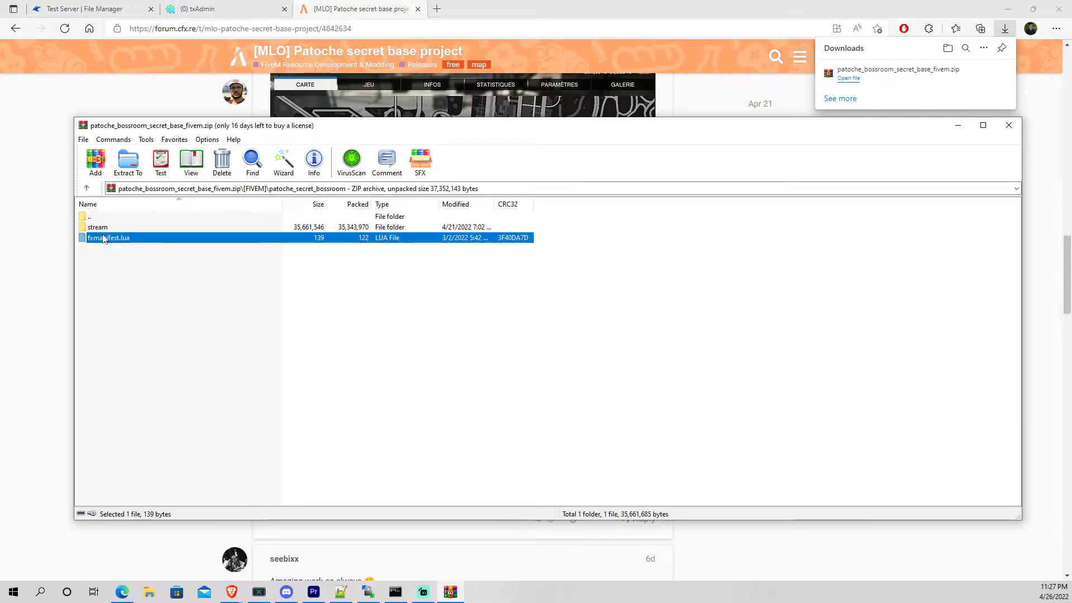
double_click(98, 227)
scroll(134, 282, "down", 6)
scroll(135, 281, "up", 6)
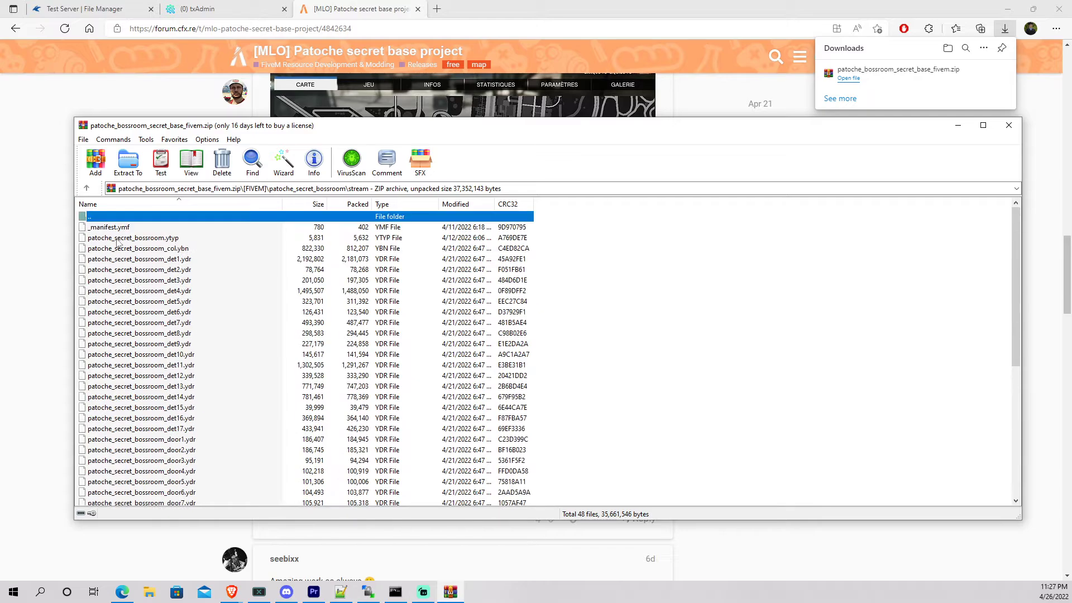
double_click(100, 217)
double_click(101, 218)
double_click(100, 217)
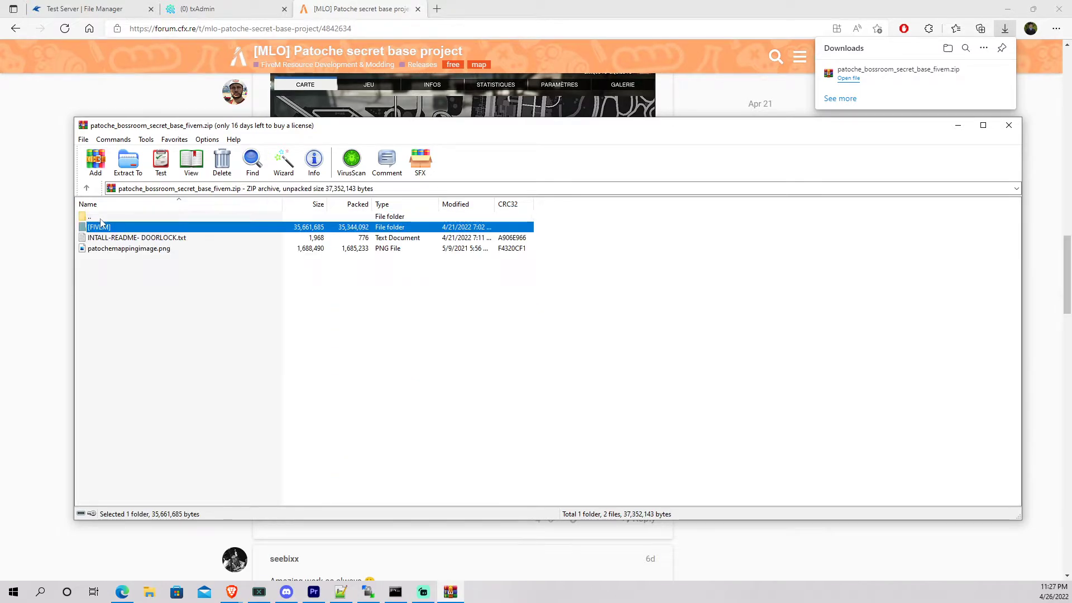
Step: Shrink the browser window to expose the desktop, and open the archive's [FIVEM] folder
left_click_drag(221, 311, 173, 246)
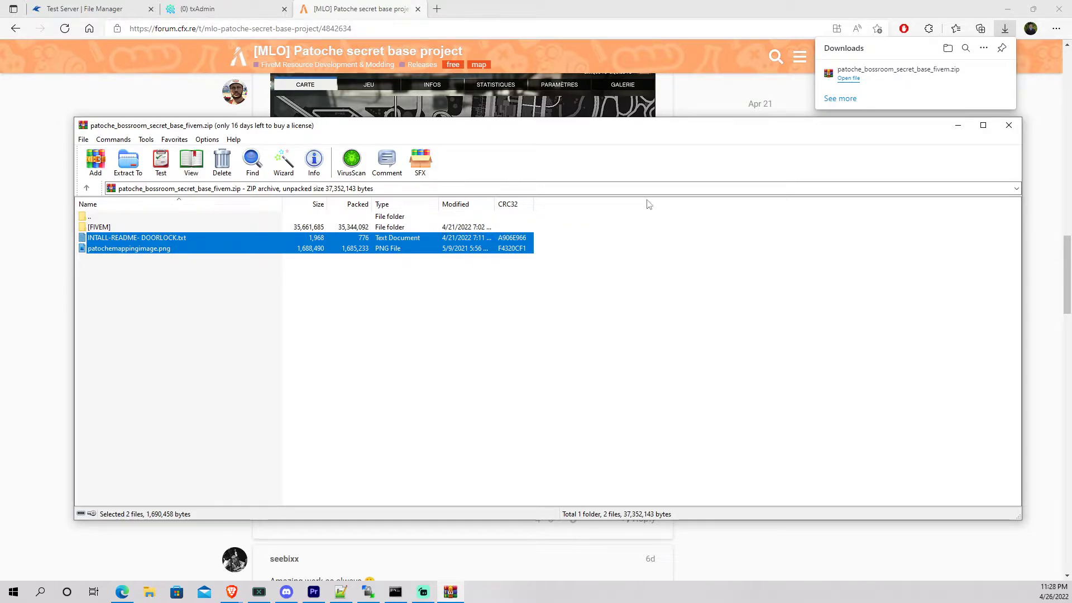
left_click_drag(659, 17, 638, 315)
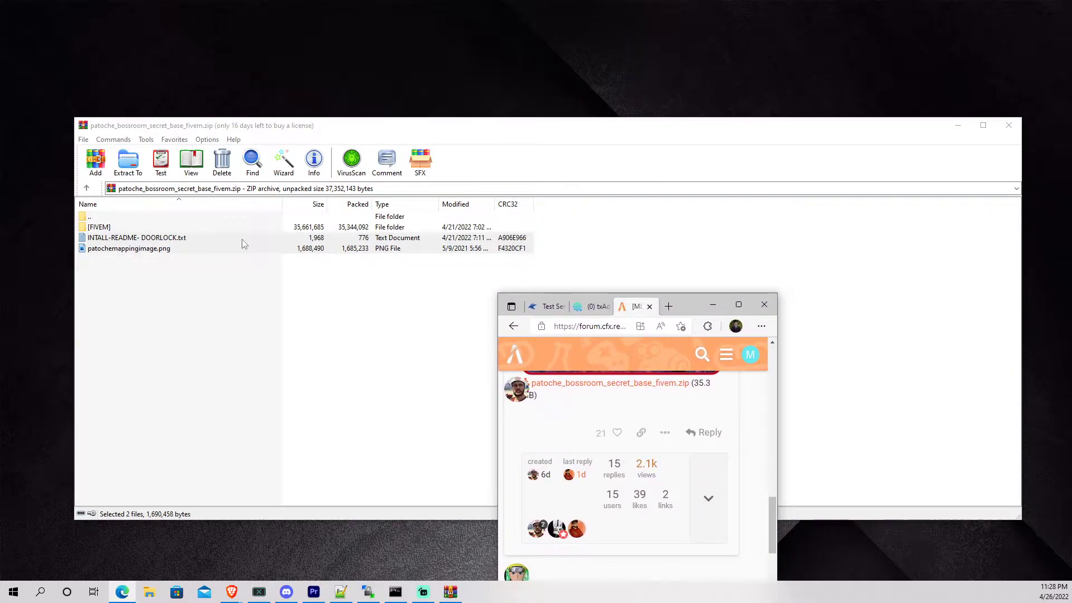
double_click(98, 228)
left_click(108, 229)
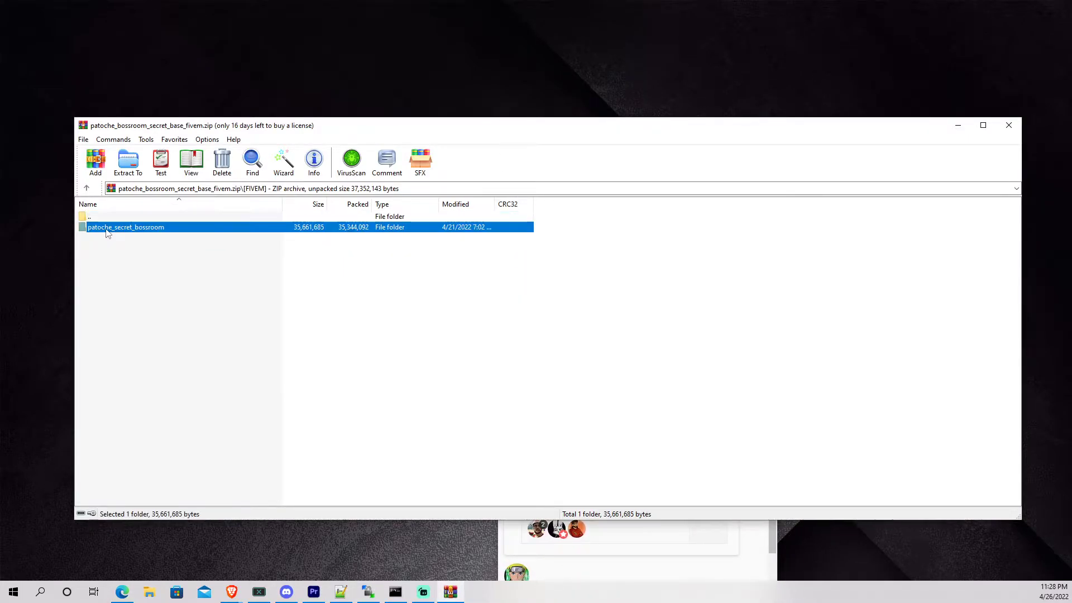
Step: Check the patoche_secret_bossroom folder for the stream folder and manifest file that a resource needs
double_click(107, 229)
double_click(106, 217)
double_click(108, 228)
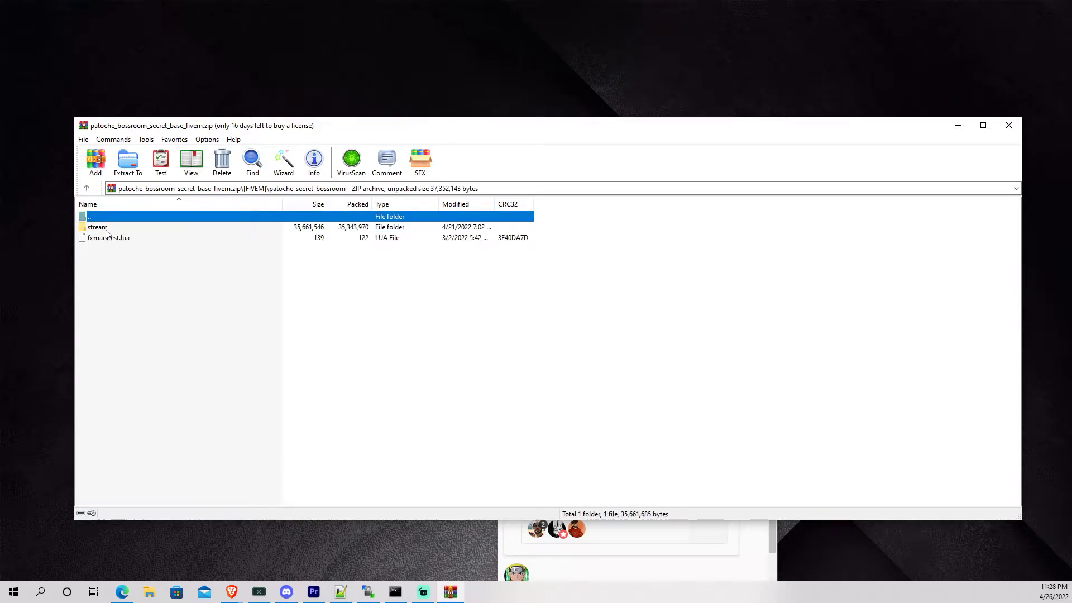
left_click(106, 228)
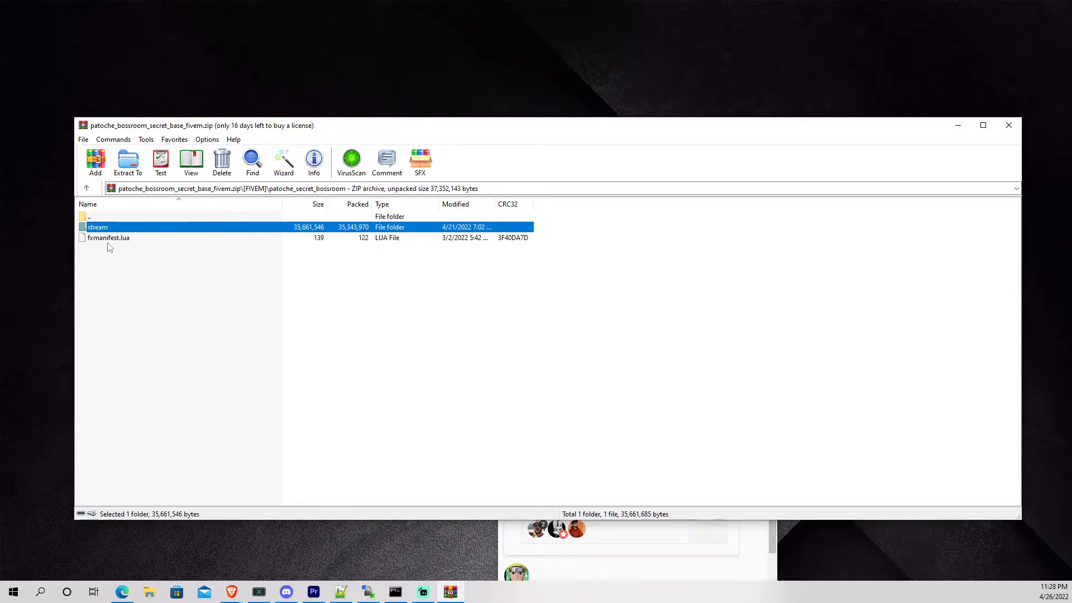
left_click(104, 218)
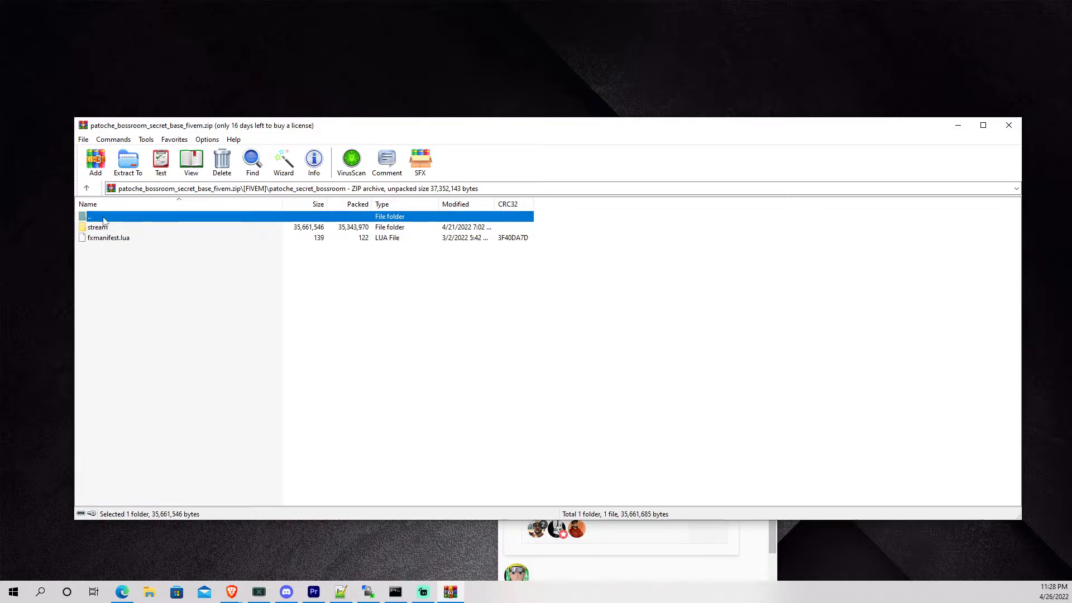
Step: Extract the patoche_secret_bossroom folder from [FIVEM] onto the desktop, keeping its name, and reposition it above the archive window
double_click(104, 219)
left_click_drag(108, 228, 215, 68)
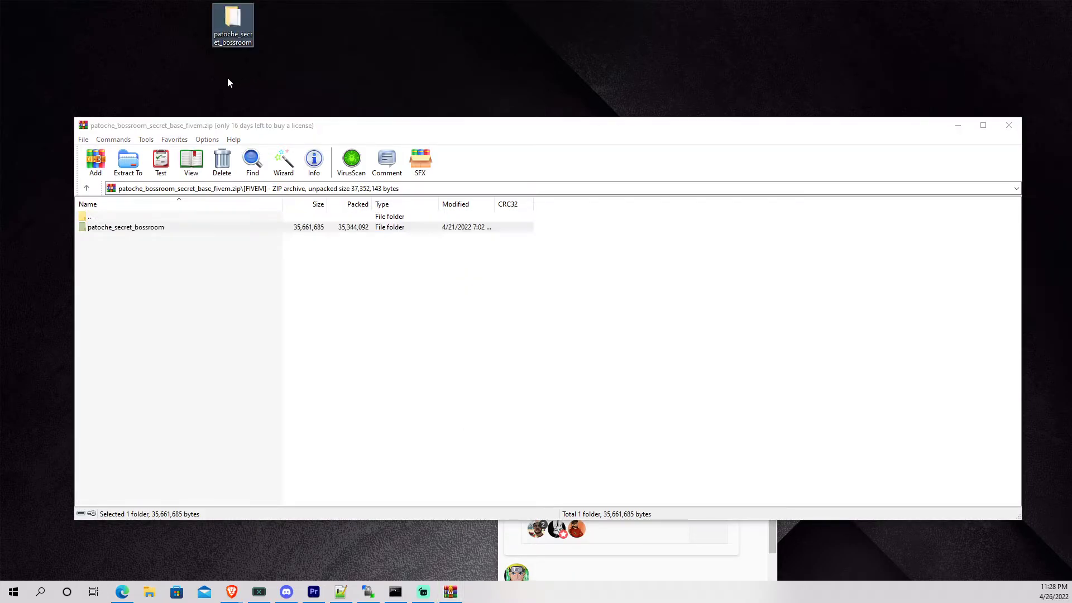
left_click_drag(231, 25, 180, 63)
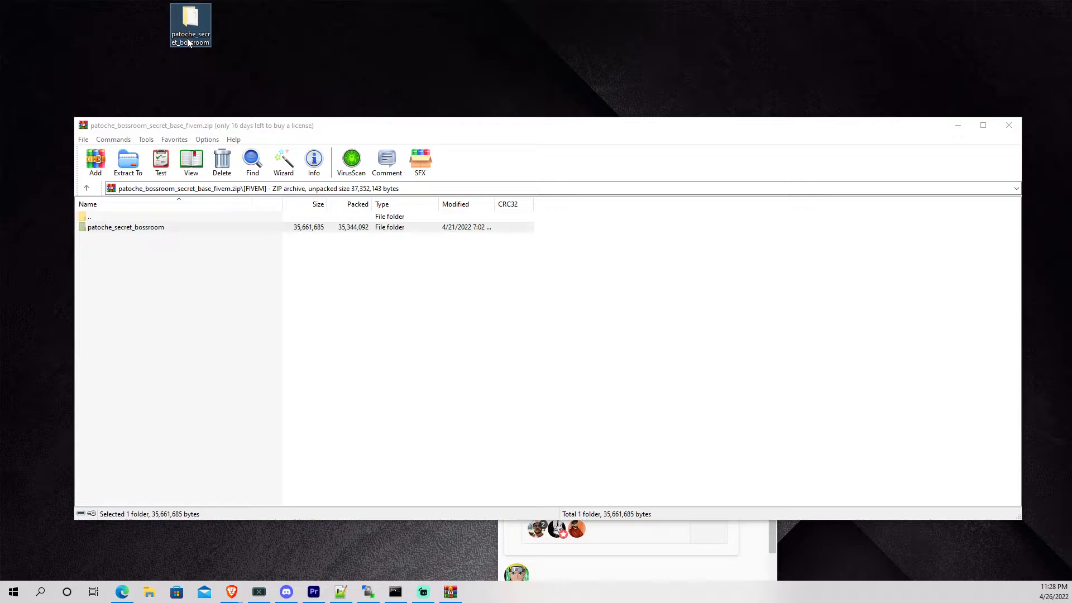
left_click(189, 43)
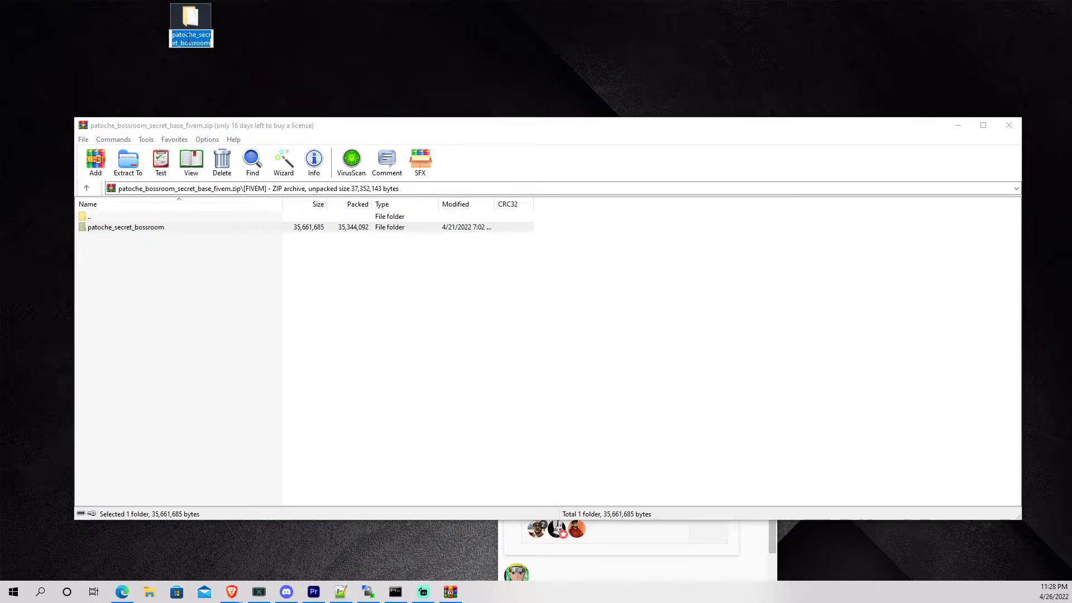
key("Return")
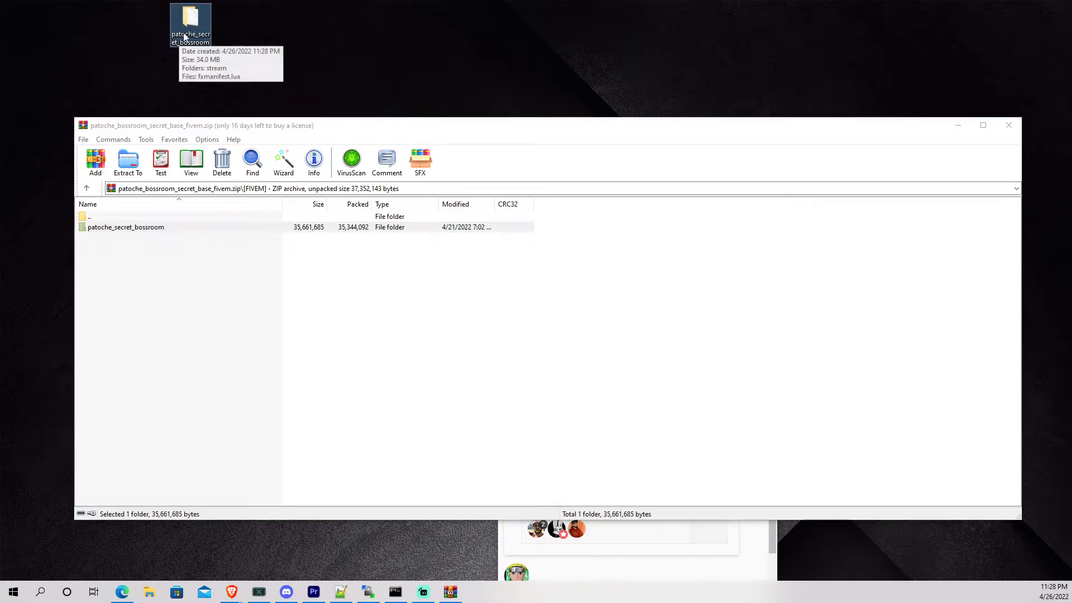
Step: Copy the name of the patoche_secret_bossroom folder on the desktop, leaving the folder's name as it is
right_click(185, 37)
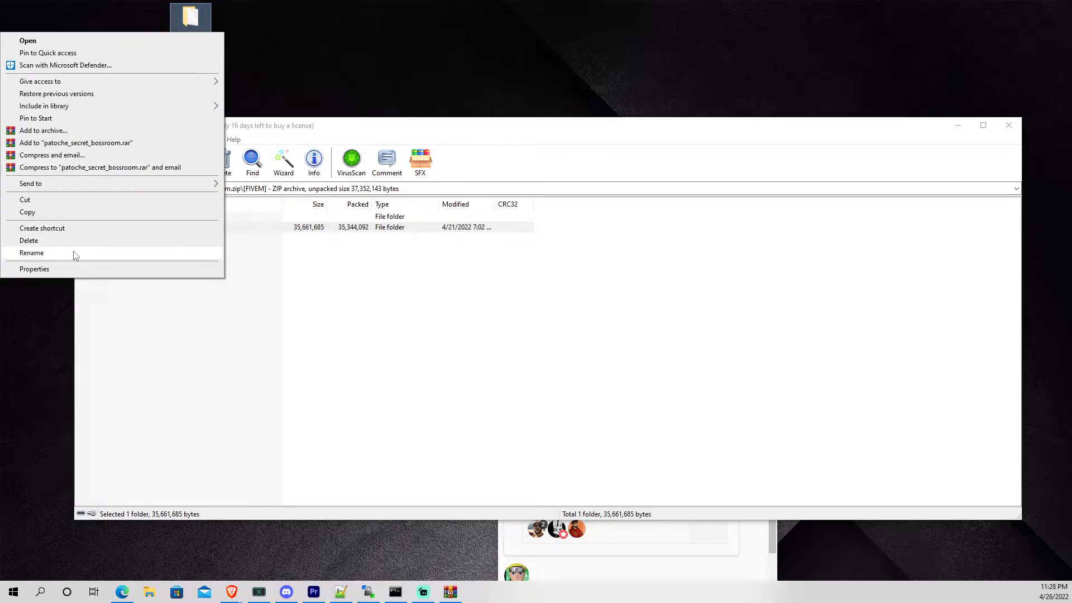
left_click(74, 255)
right_click(189, 42)
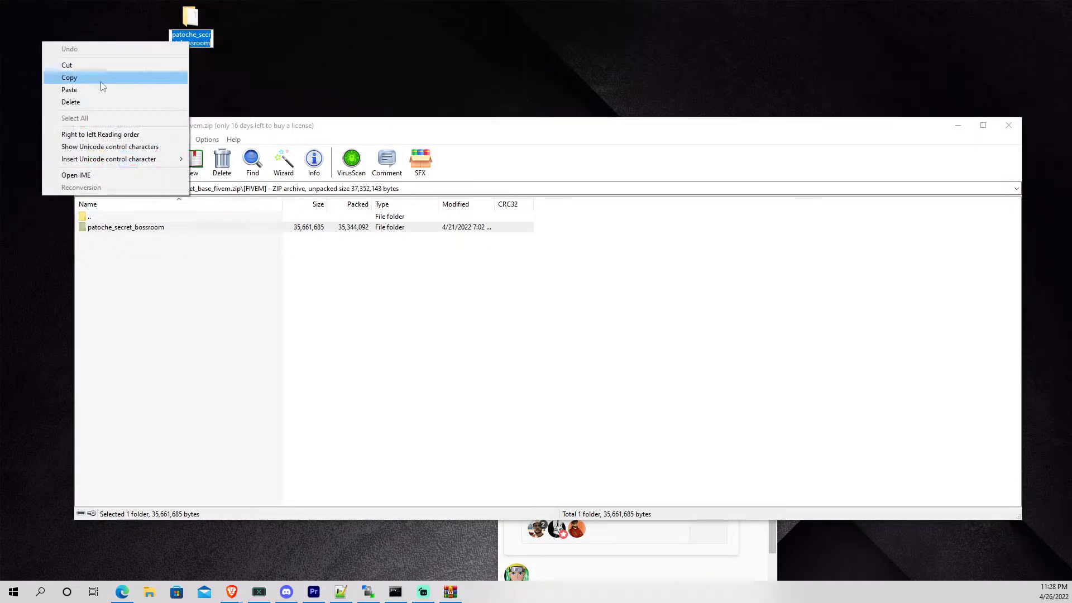
left_click(102, 78)
key("Return")
Step: Create a ZIP archive named mapupload.zip on the desktop and add the patoche_secret_bossroom folder to it, closing the downloaded archive
right_click(246, 28)
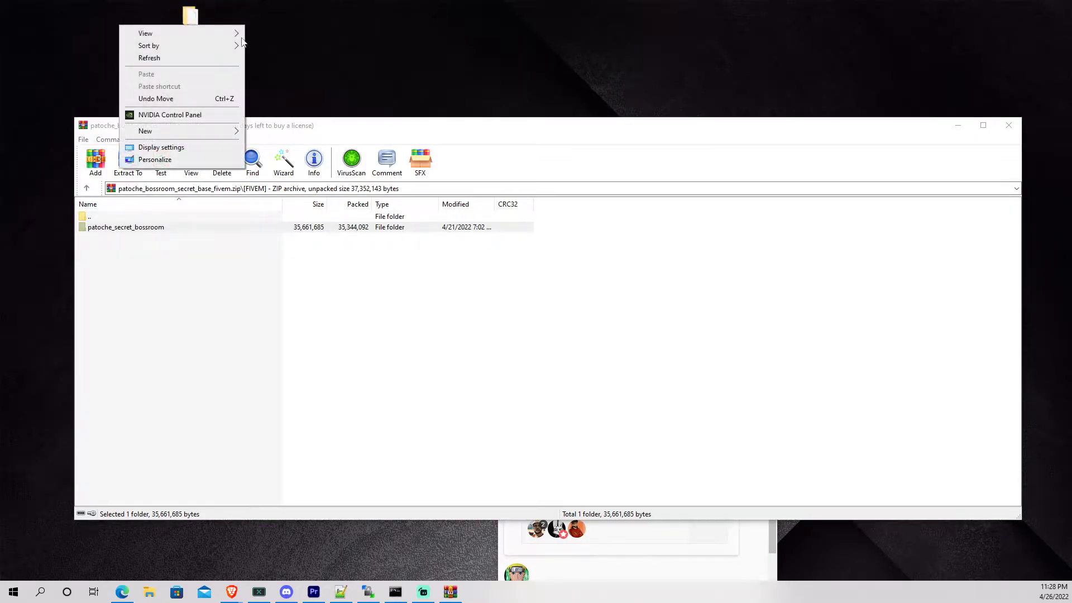
mouse_move(220, 133)
left_click(274, 196)
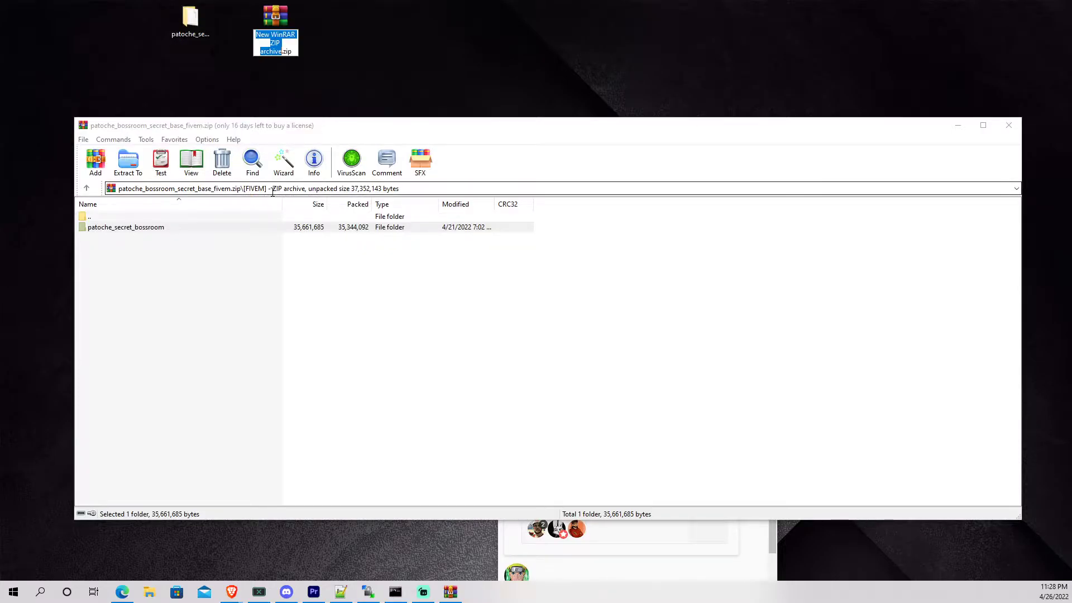
type("mapupload")
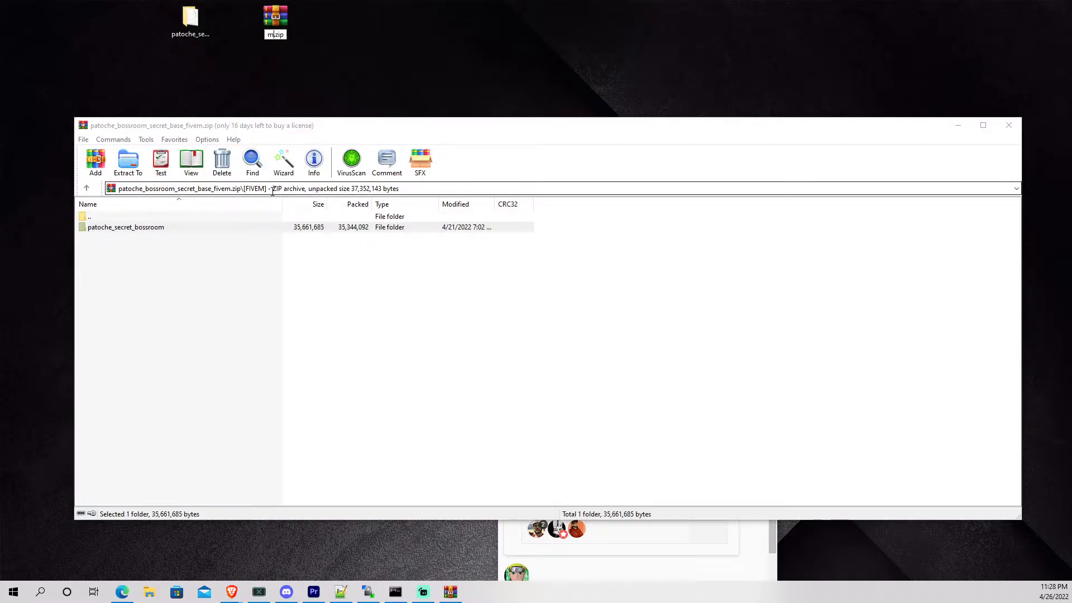
key("Return")
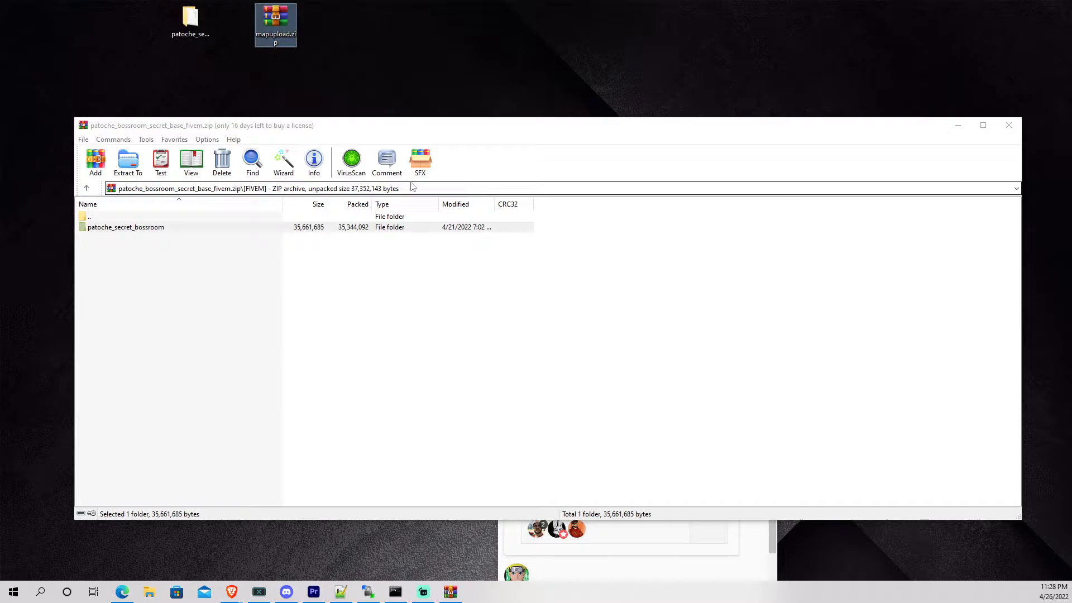
left_click(1008, 126)
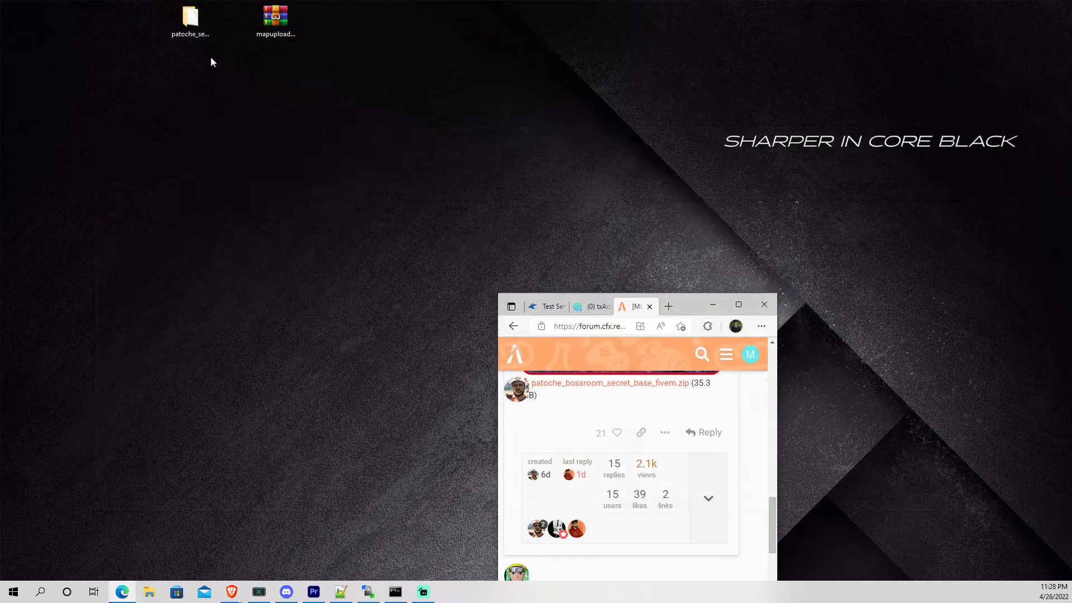
left_click_drag(196, 33, 289, 29)
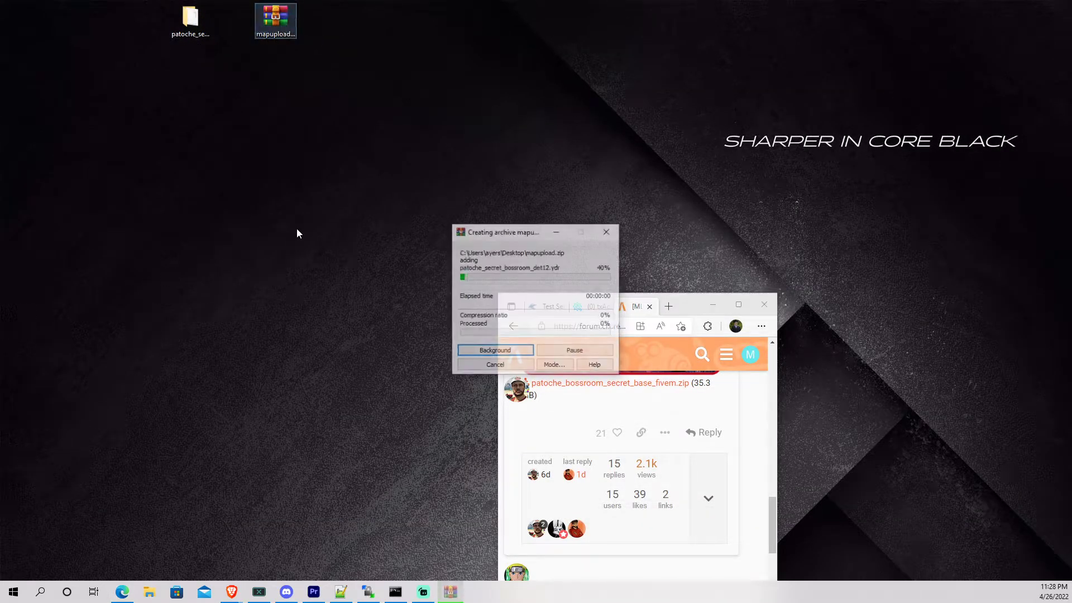
Step: Check the patoche_secret_bossroom folder and its stream subfolder inside mapupload.zip, and close the archive
double_click(280, 41)
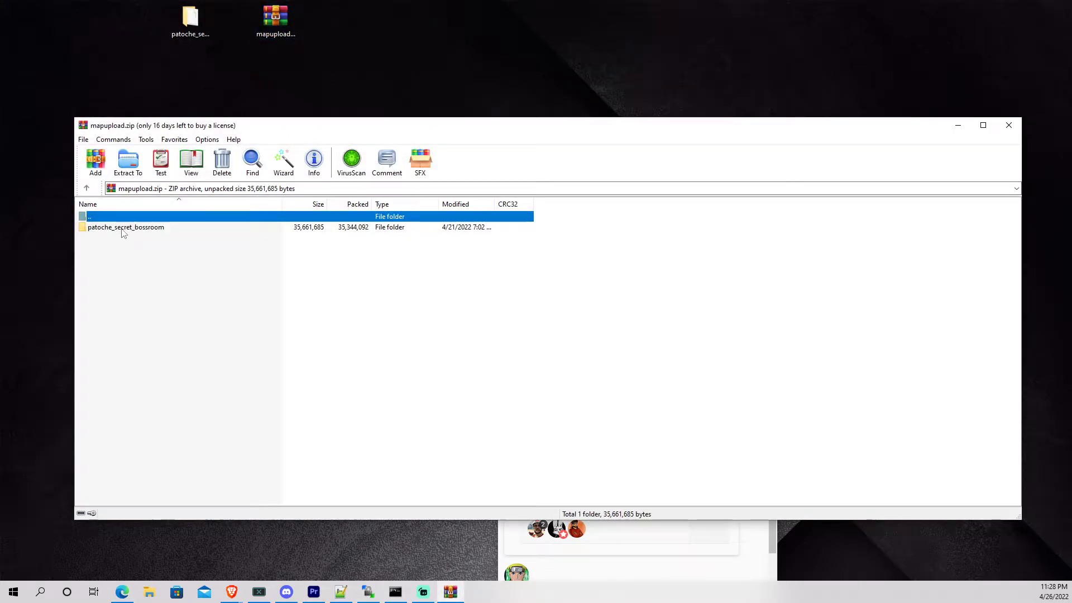
left_click(112, 227)
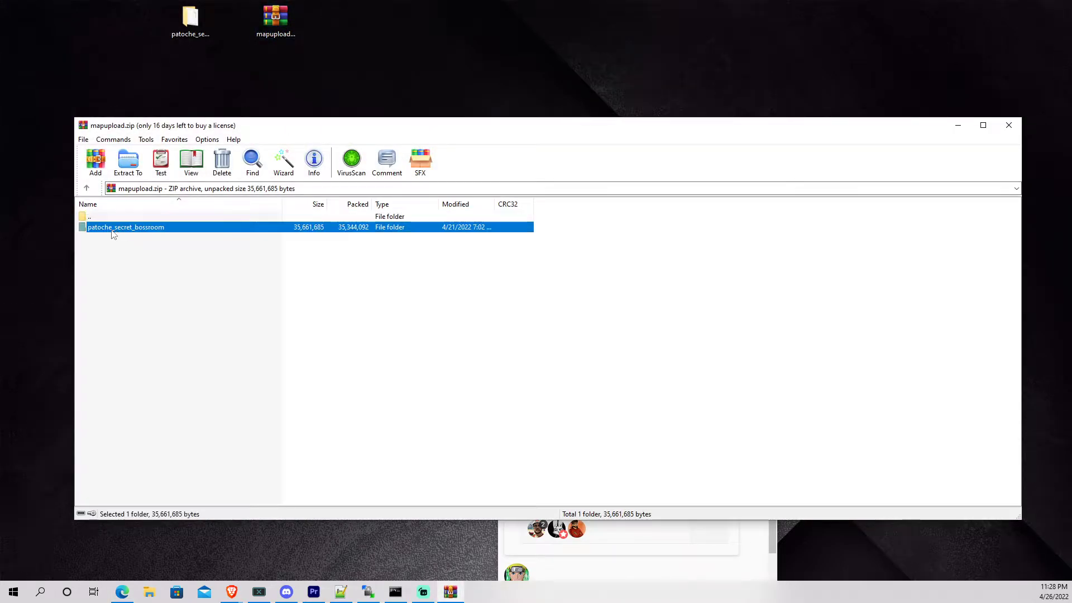
double_click(115, 228)
left_click(114, 228)
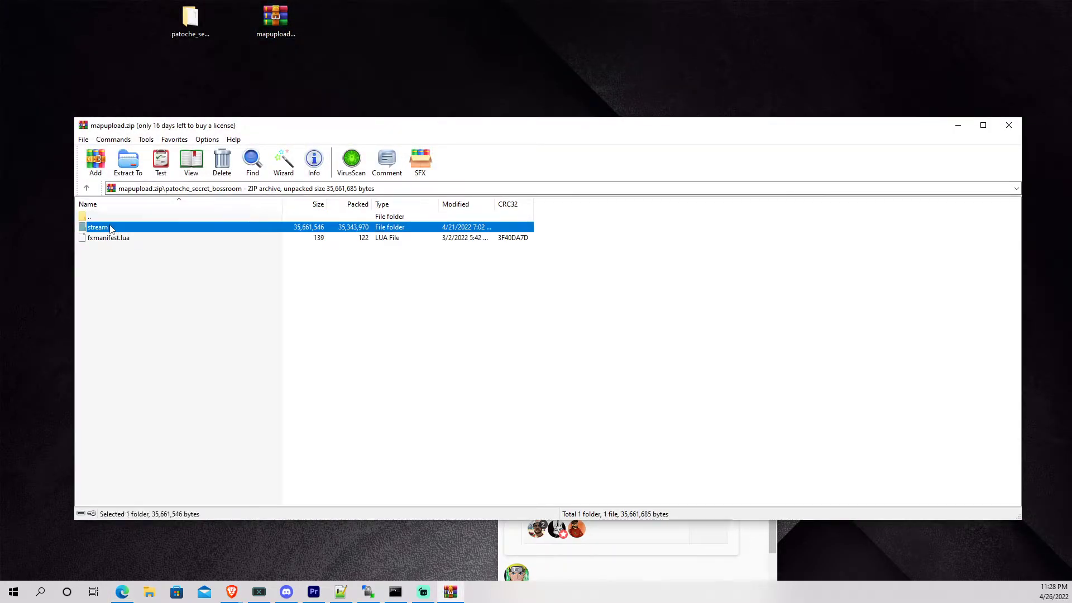
double_click(114, 228)
double_click(118, 217)
double_click(118, 217)
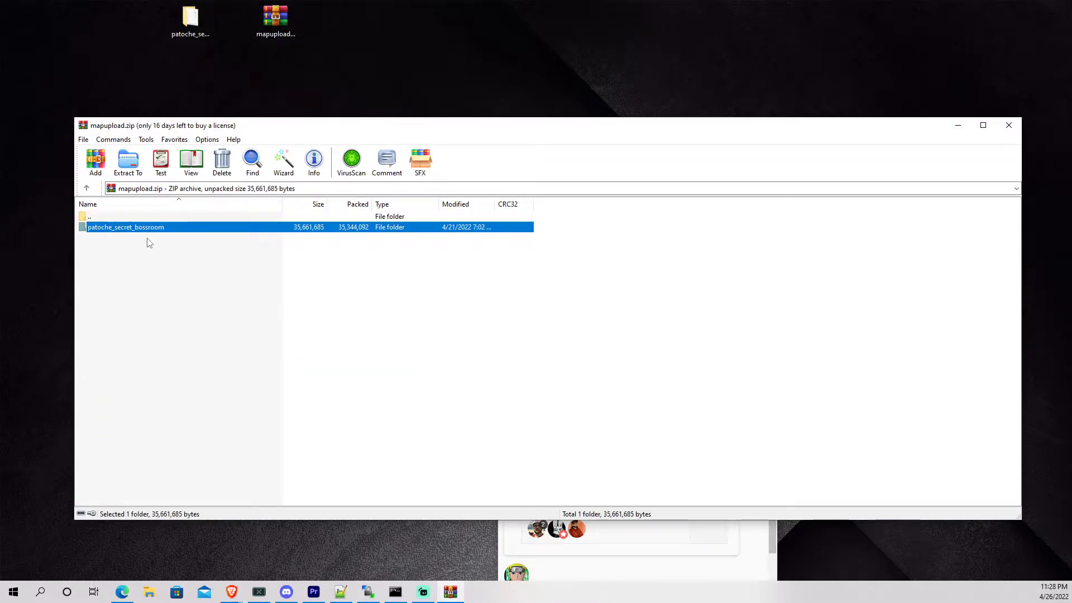
left_click(1019, 124)
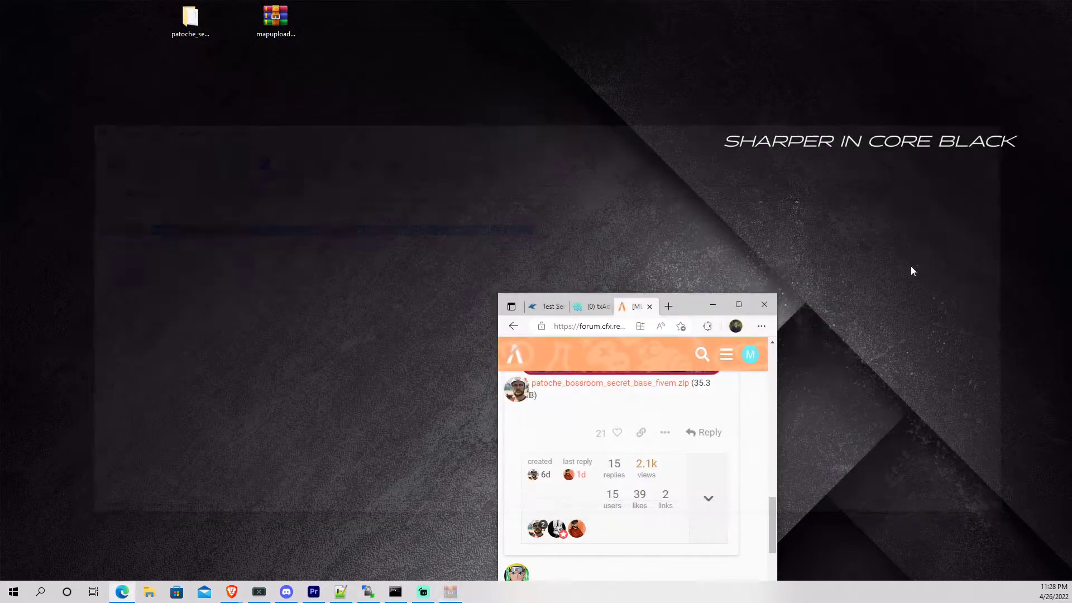
Step: Maximize the browser and open txData/QBCoreFramework_68B4C8.base/resources in the test server's file manager
left_click_drag(683, 305, 634, 1)
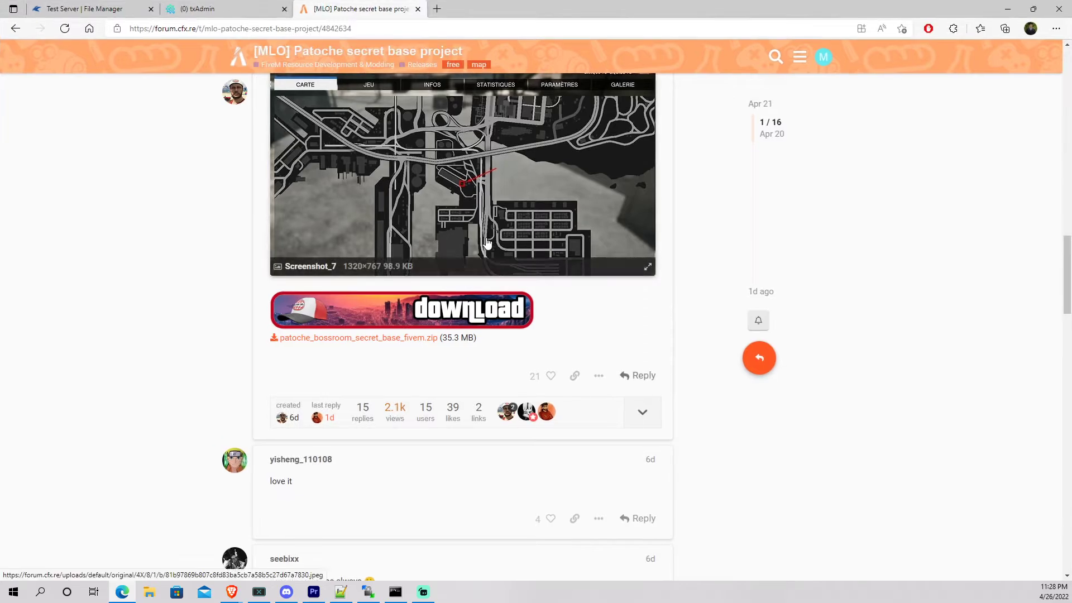
left_click(94, 7)
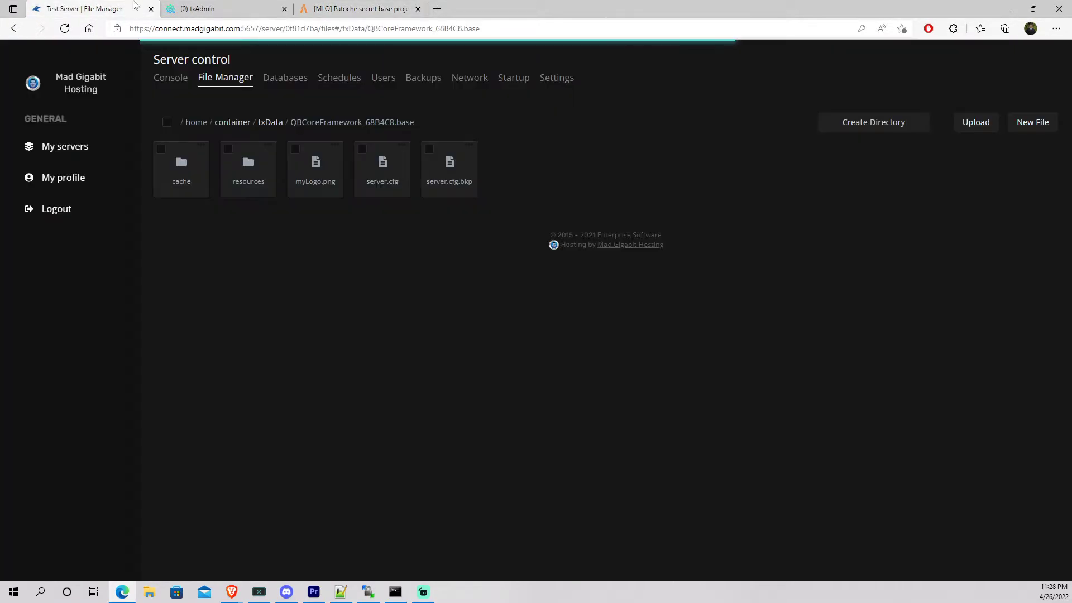
left_click(171, 79)
left_click(225, 78)
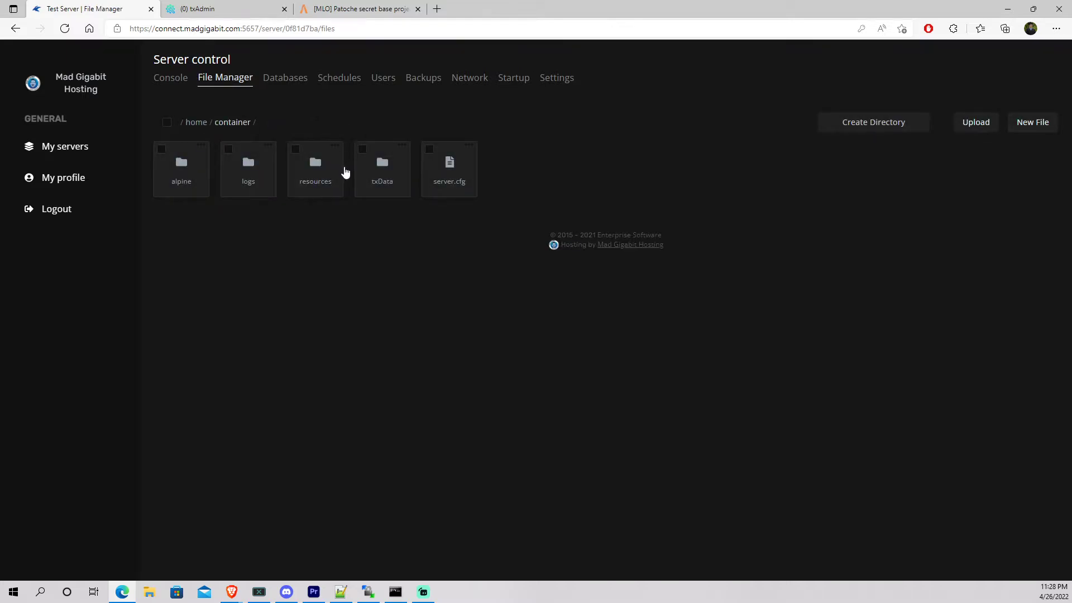
left_click(388, 176)
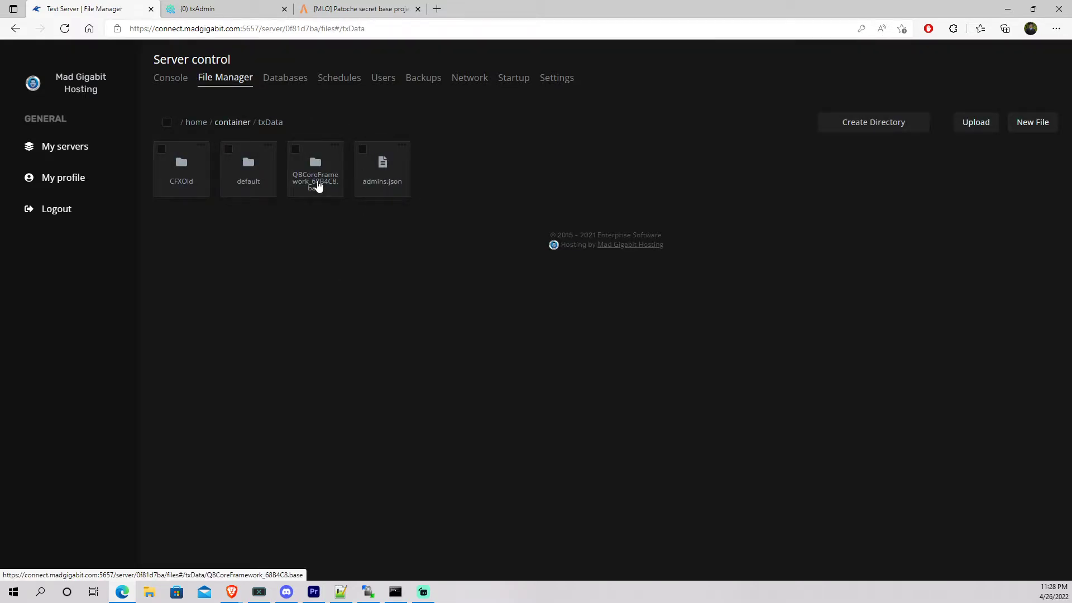
left_click(318, 186)
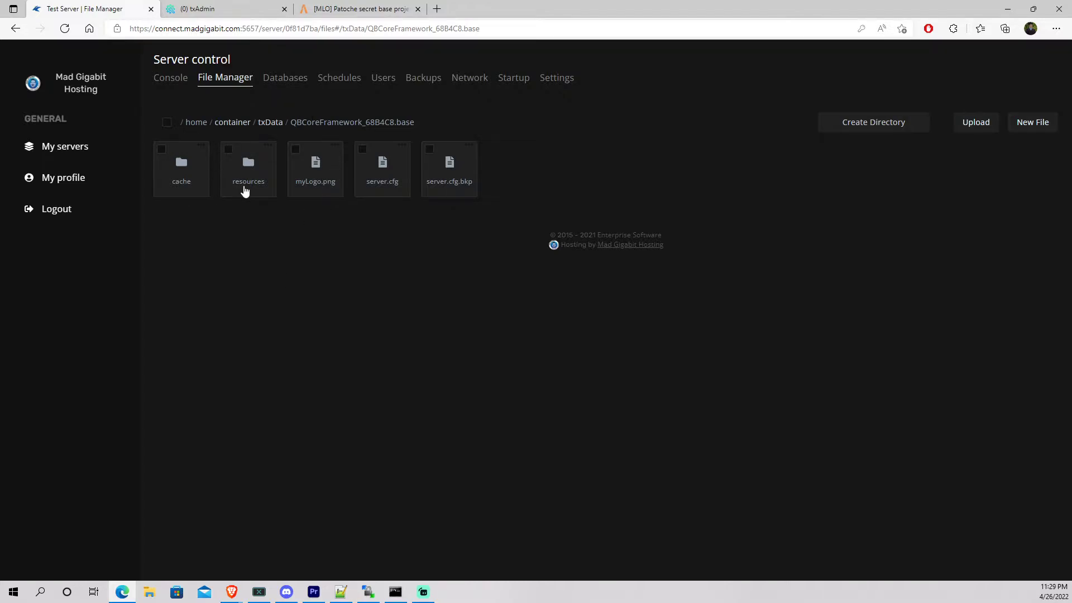
left_click(246, 191)
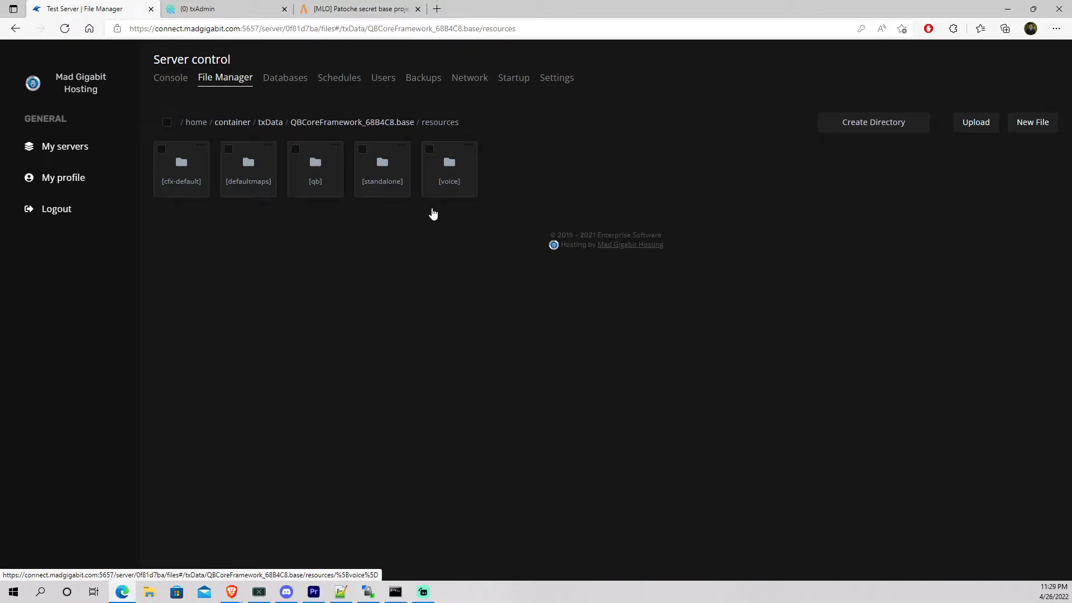
Step: Create a directory named [Map Mods] in the server's resources folder and open it
left_click(915, 124)
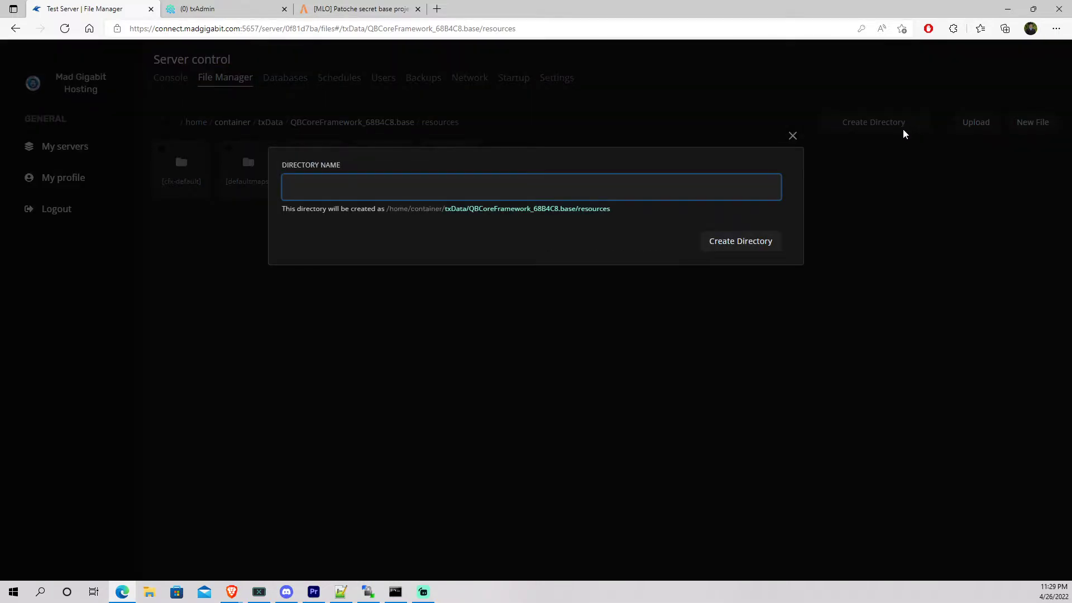
type("[Map Mods]")
key("Return")
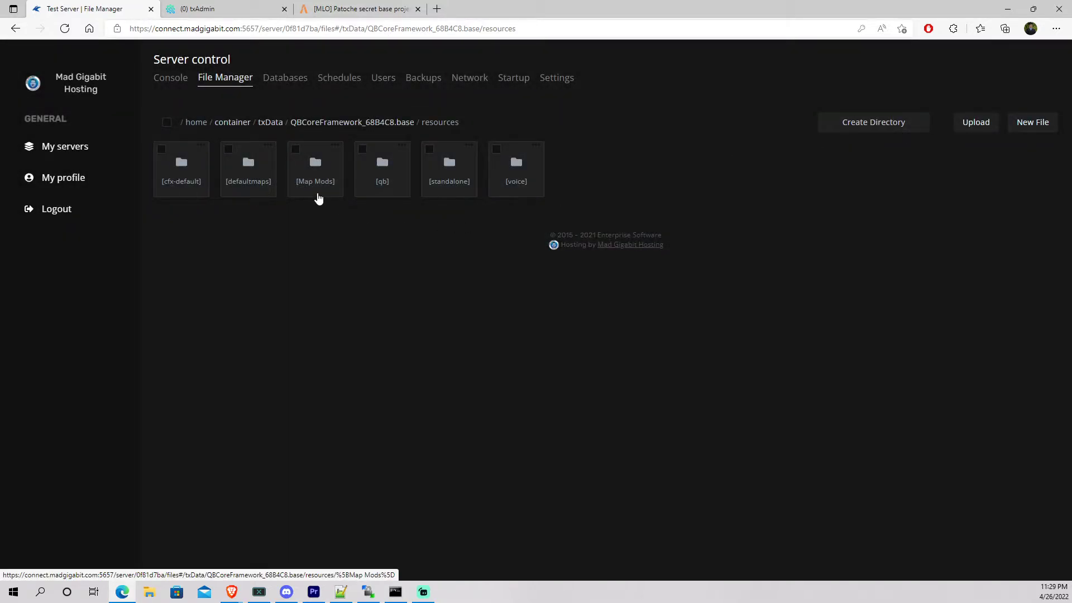
left_click(318, 196)
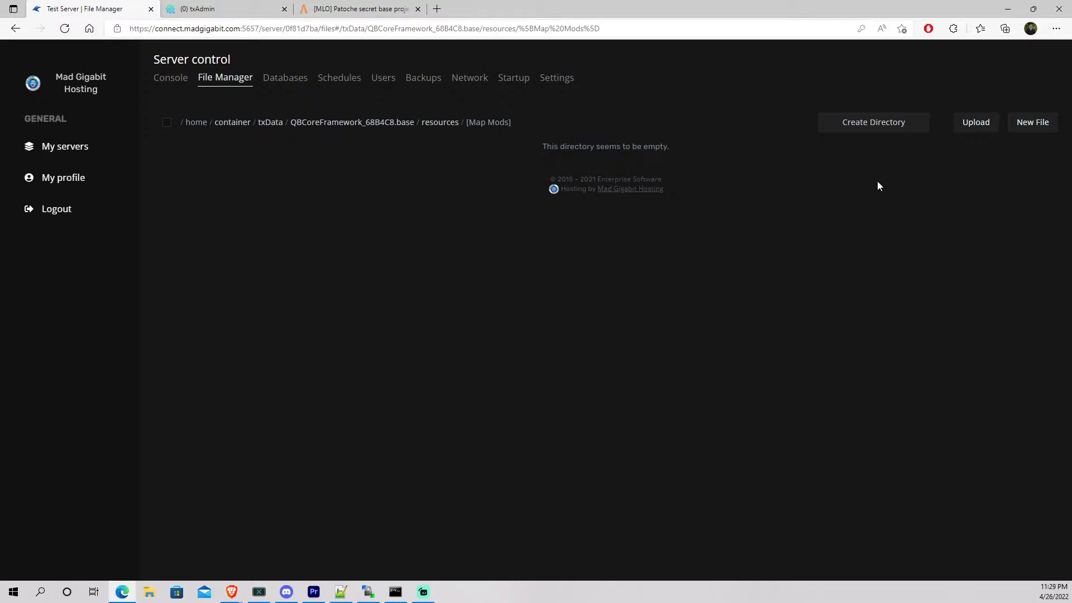
Step: Upload mapupload.zip from the desktop into the [Map Mods] directory
left_click(971, 126)
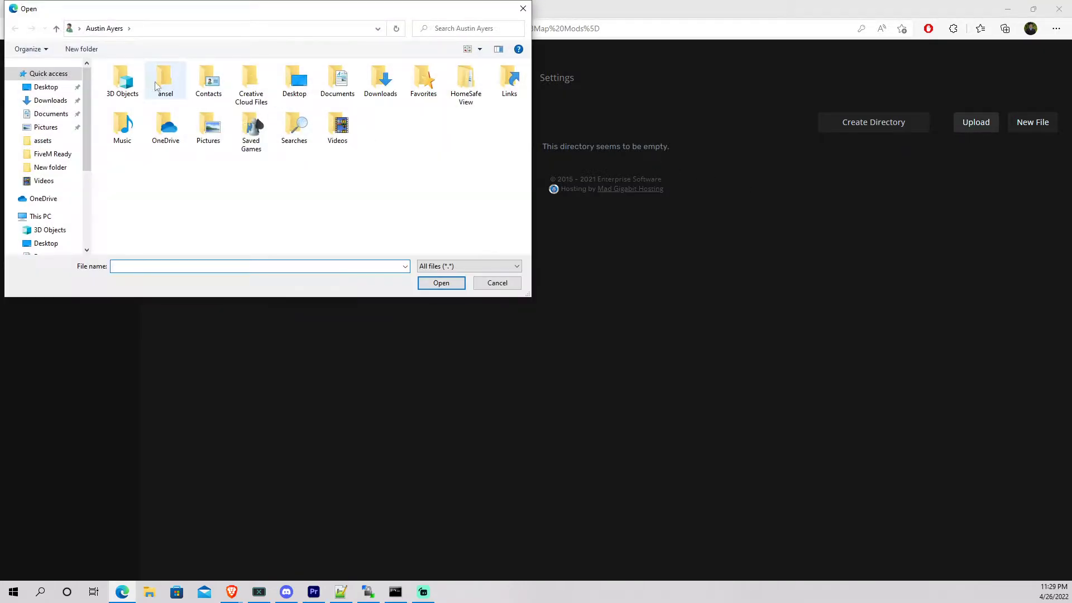
left_click(46, 87)
scroll(76, 82, "down", 4)
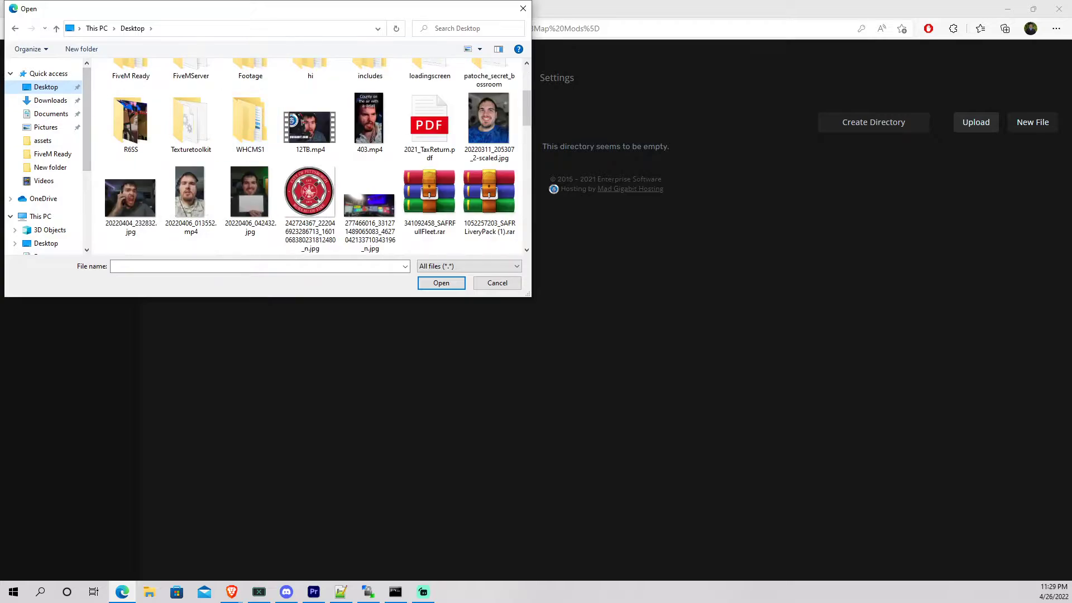
left_click(75, 74)
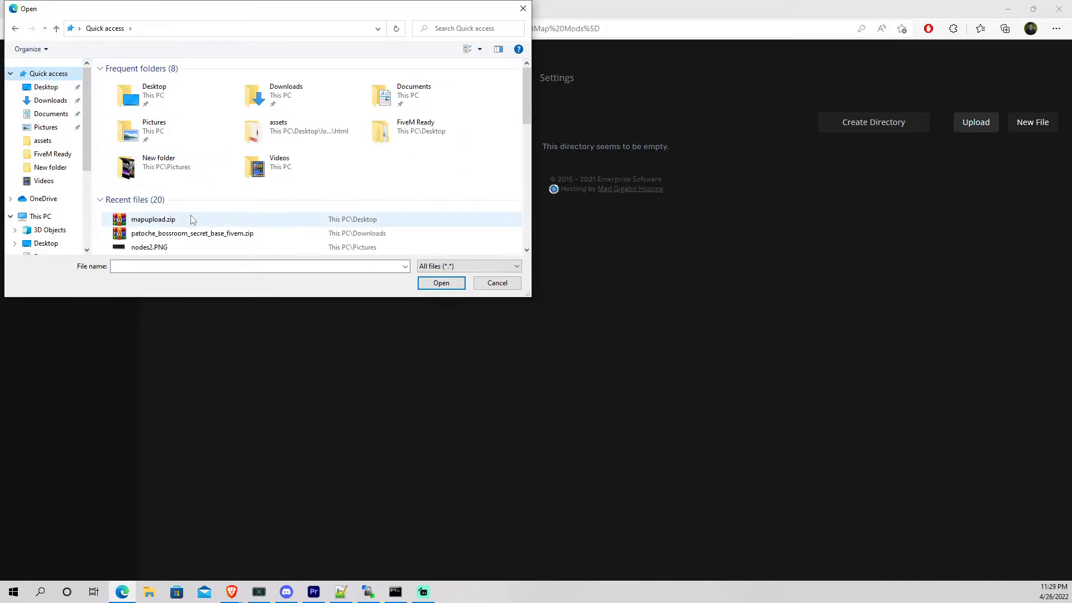
left_click(164, 222)
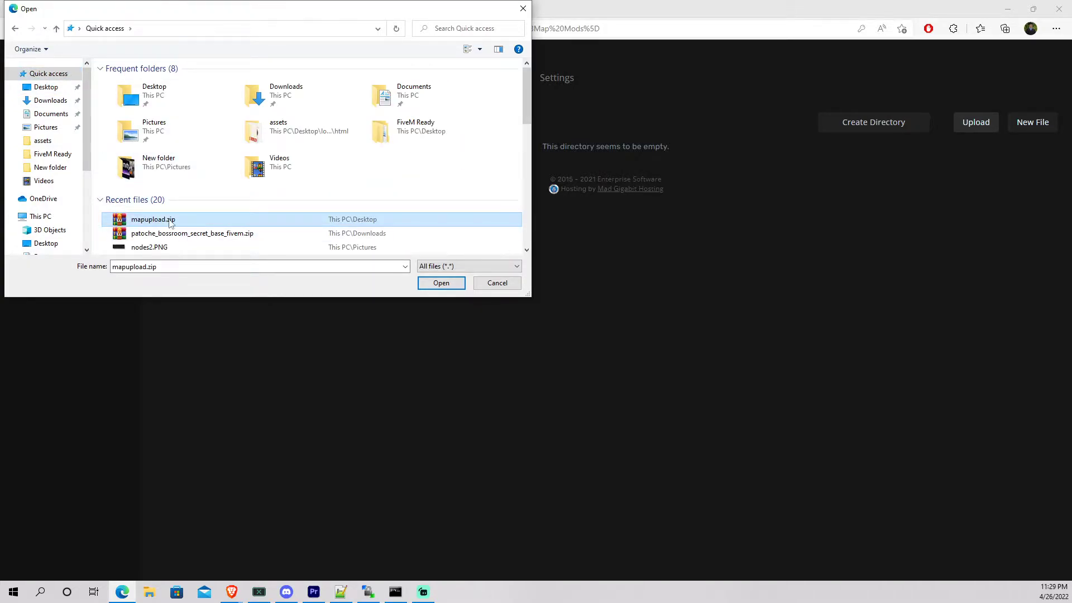
double_click(170, 222)
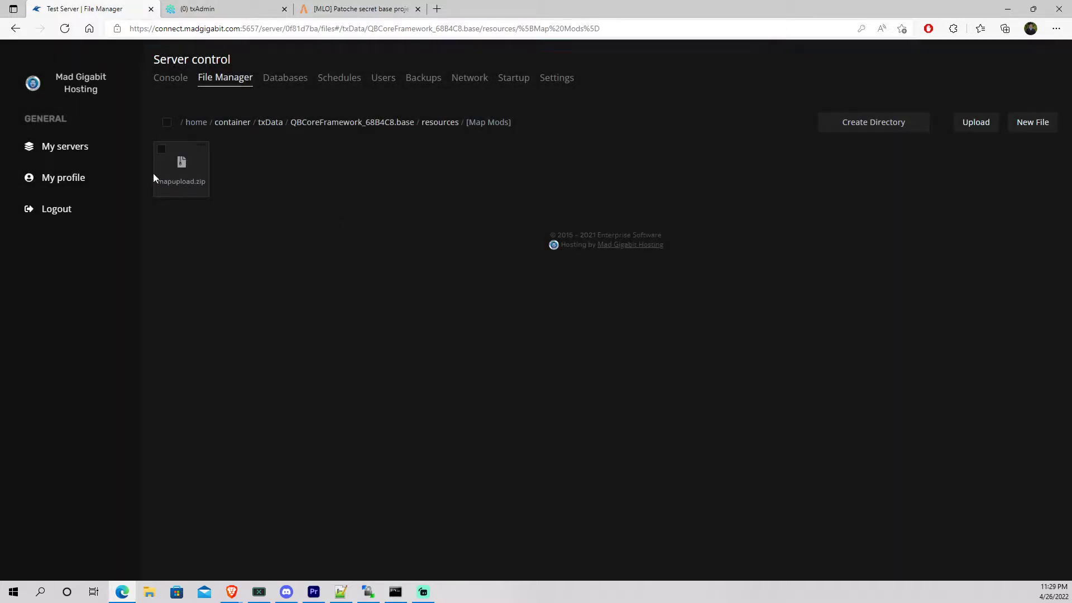
Step: Unarchive mapupload.zip inside [Map Mods] and delete the uploaded ZIP file
right_click(181, 175)
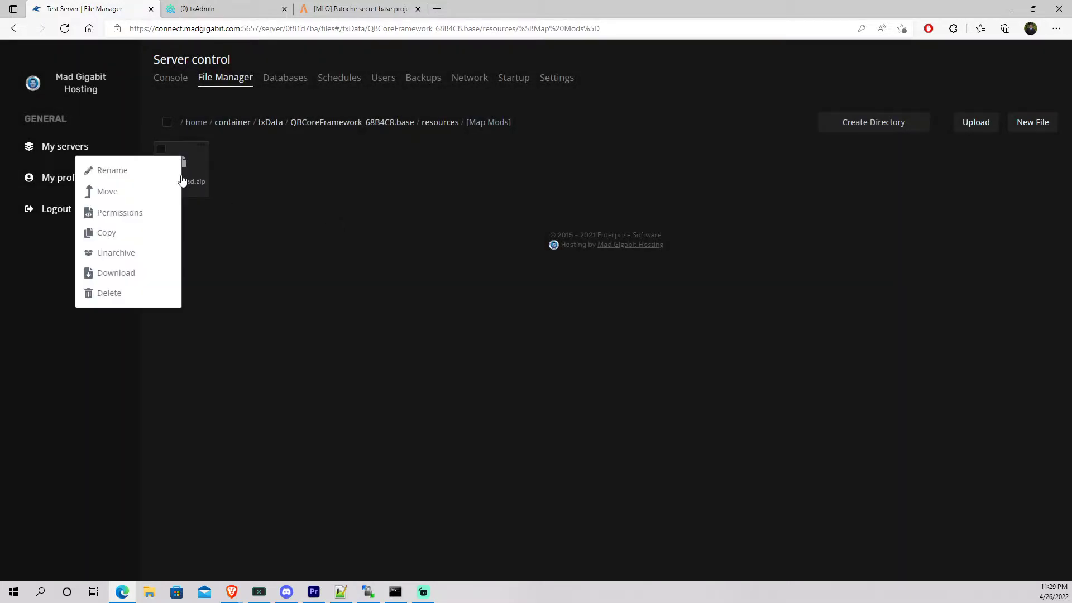
left_click(102, 253)
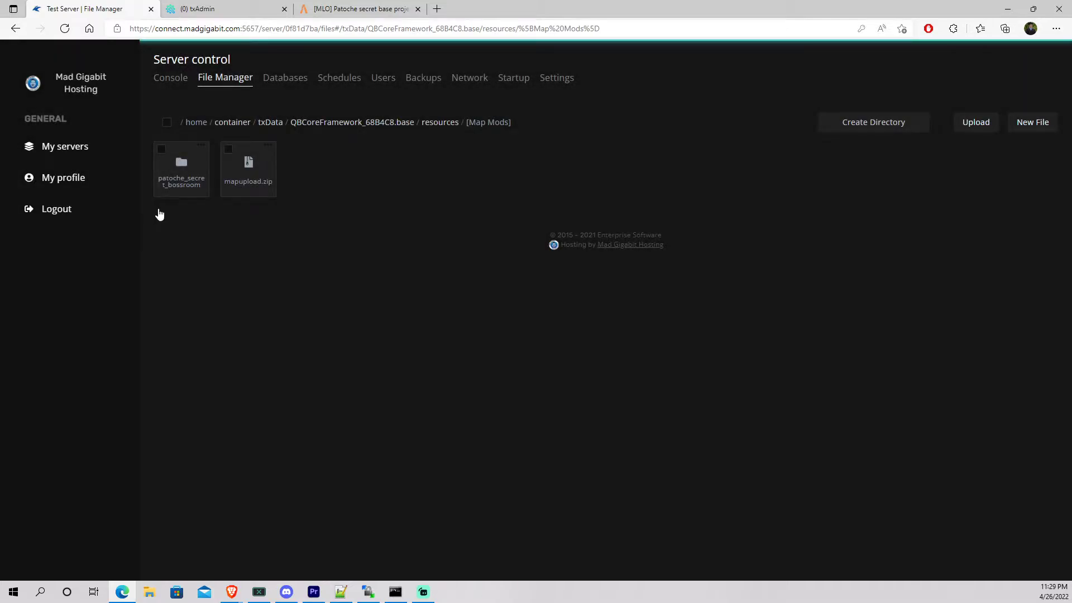
right_click(242, 179)
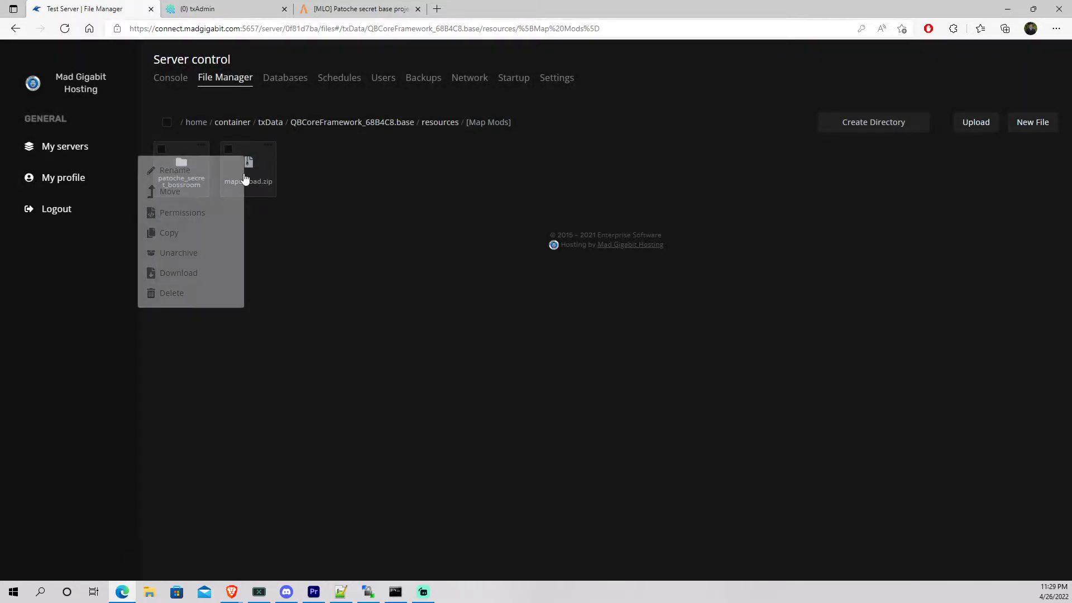
left_click(178, 292)
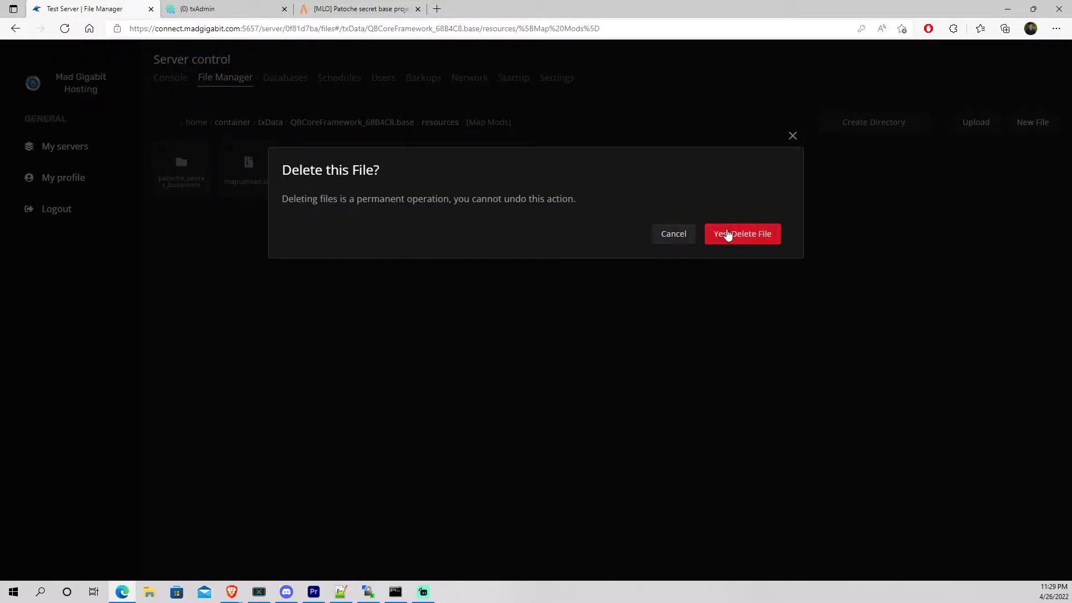
left_click(727, 236)
Step: Review the folder path from QBCoreFramework_68B4C8.base through resources to [Map Mods], and switch to the txAdmin live console
left_click(397, 124)
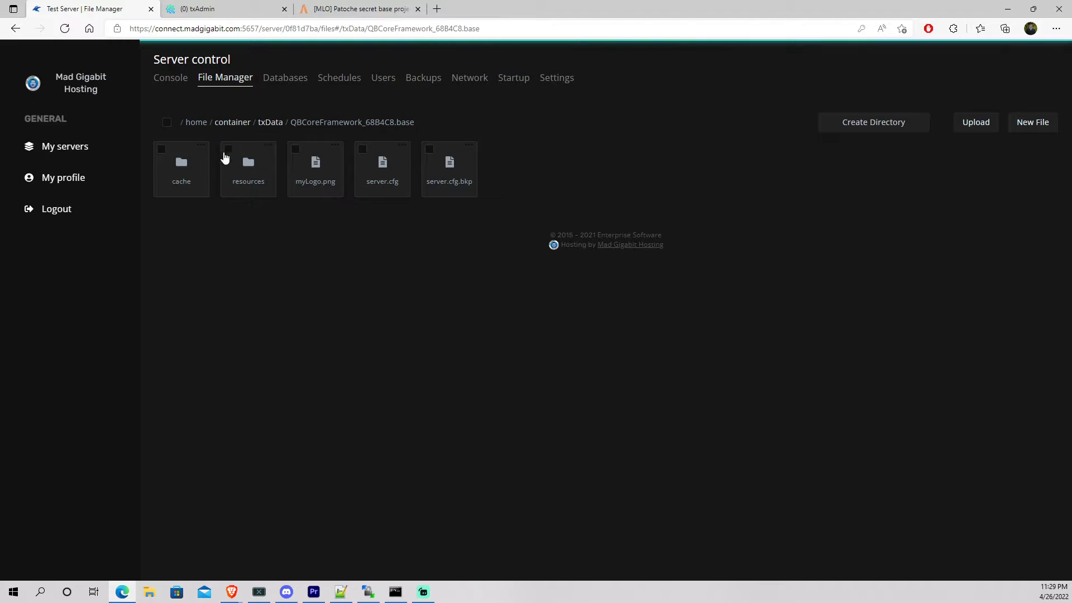
left_click(243, 192)
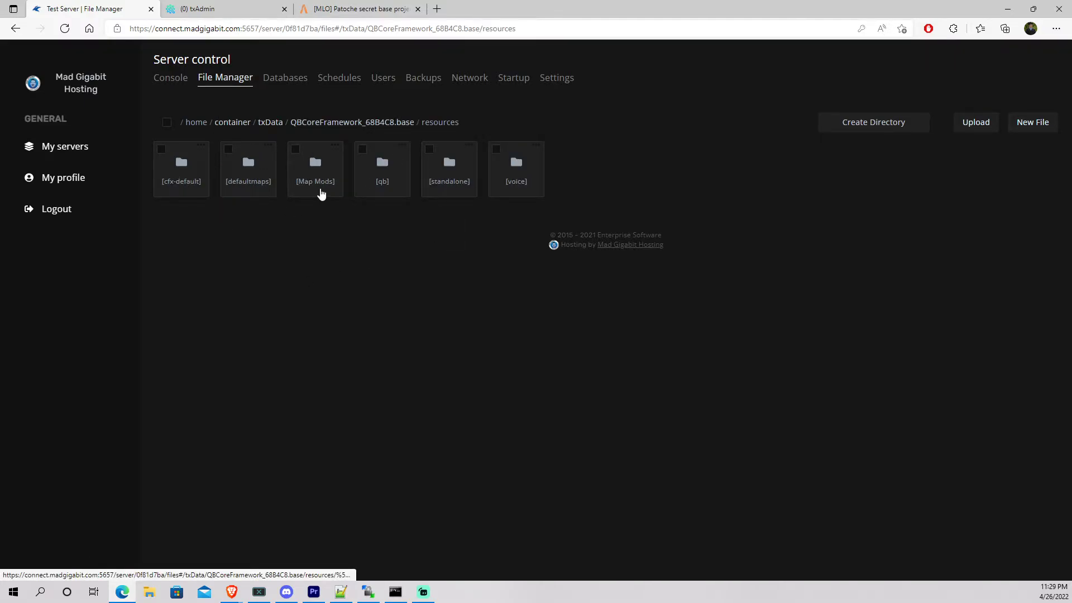
left_click(321, 193)
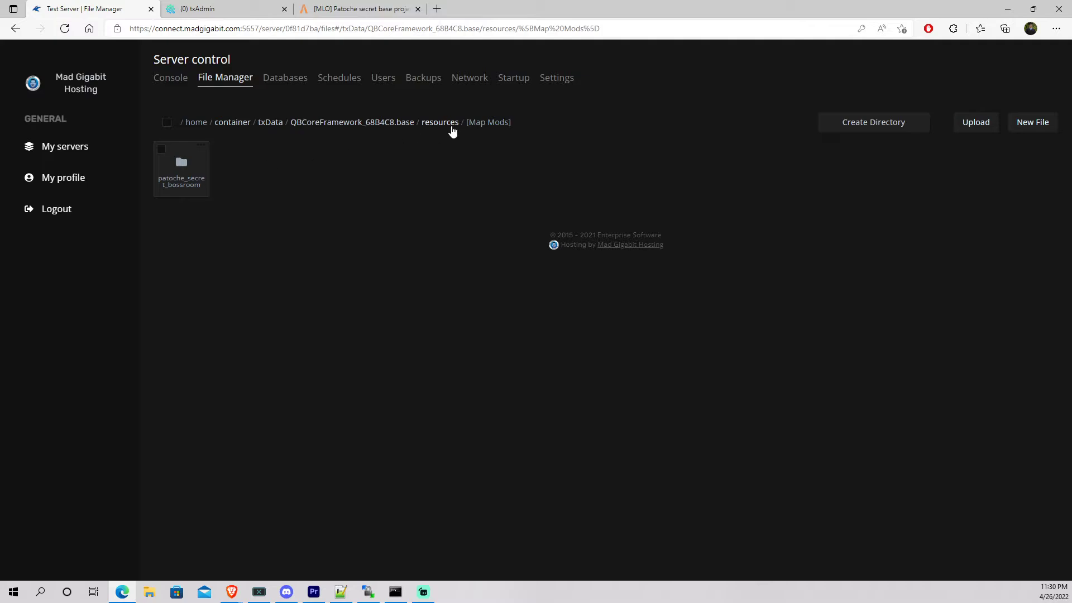
left_click(200, 9)
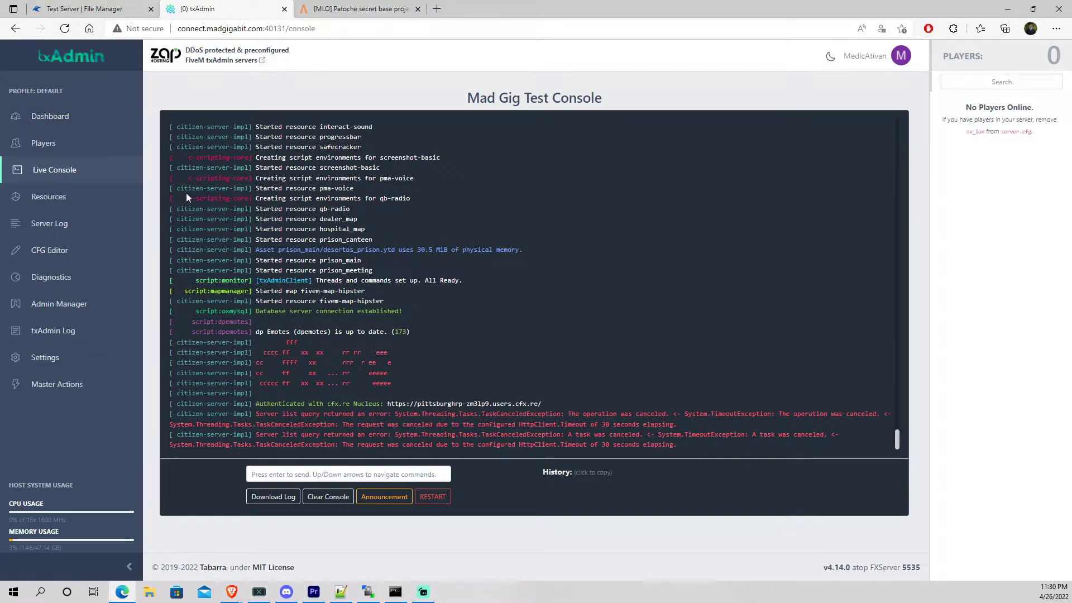
Step: Add the line "ensure patoche_secret_bossroom" below "ensure [defaultmaps]" in the server config file and save the file
left_click(48, 263)
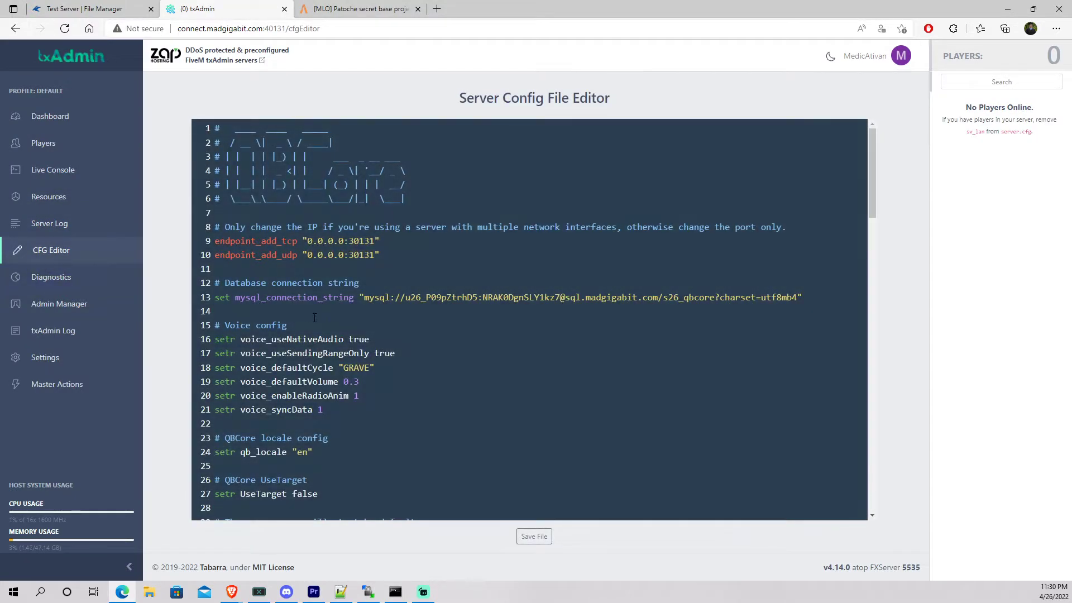
scroll(316, 317, "down", 2)
scroll(316, 317, "down", 5)
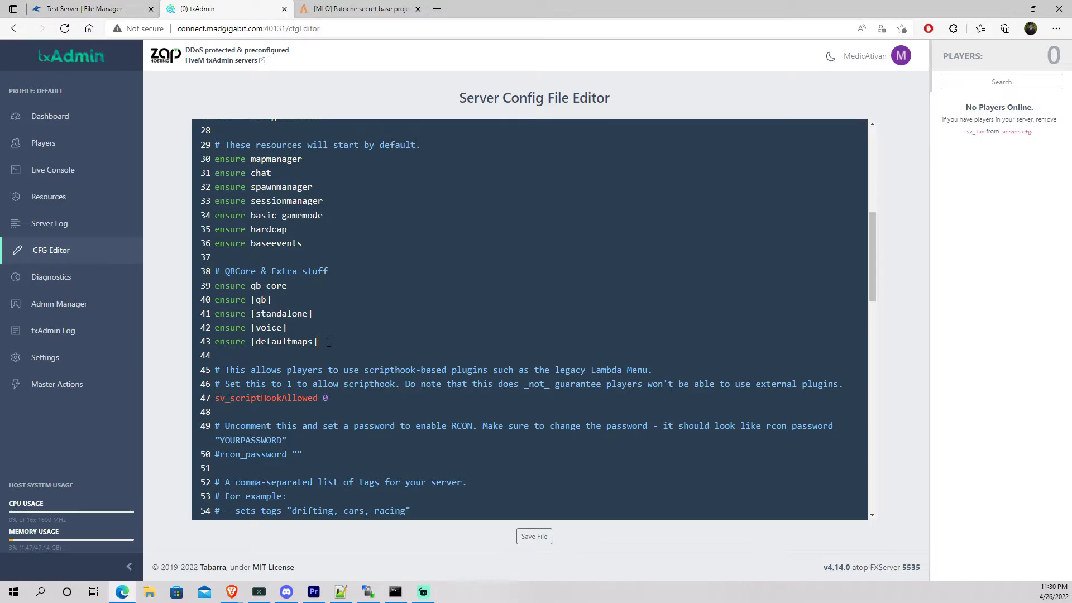
left_click(252, 329)
key("Return")
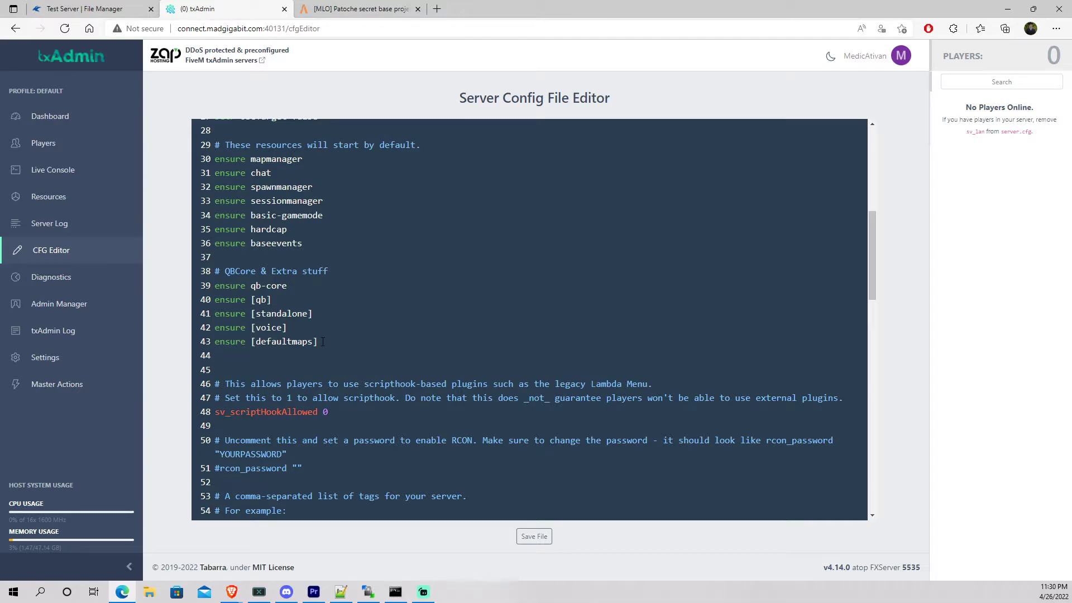
key("Return")
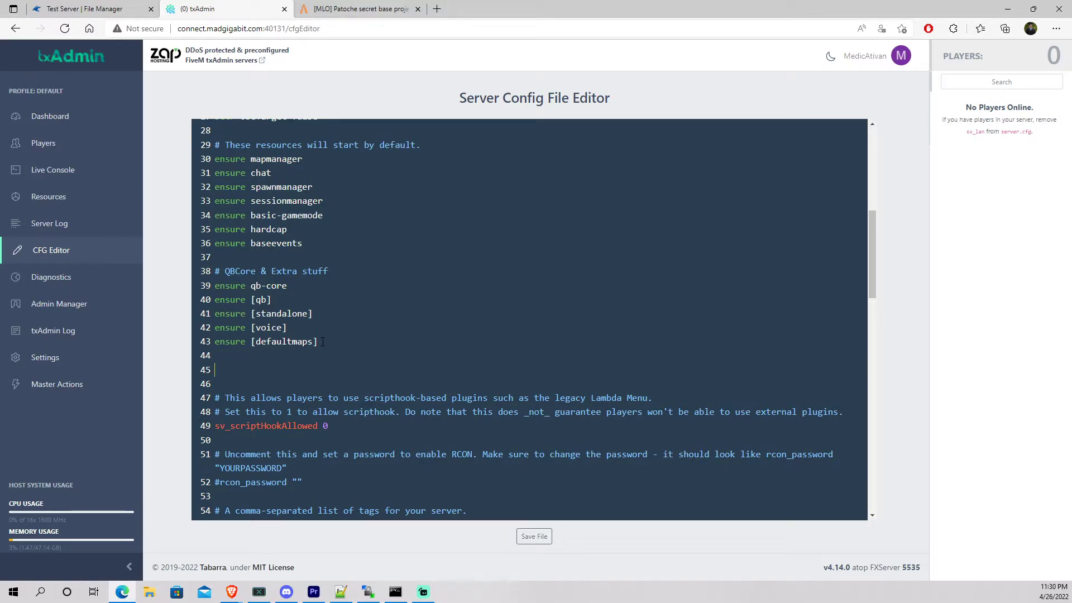
type("ensxur")
key("BackSpace")
right_click(258, 371)
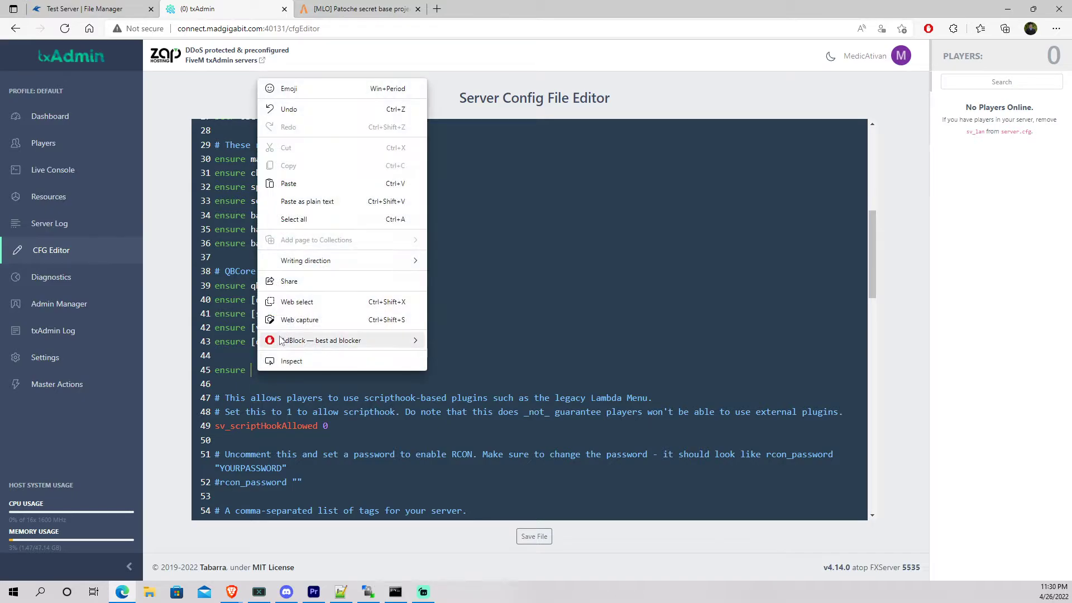
left_click(300, 187)
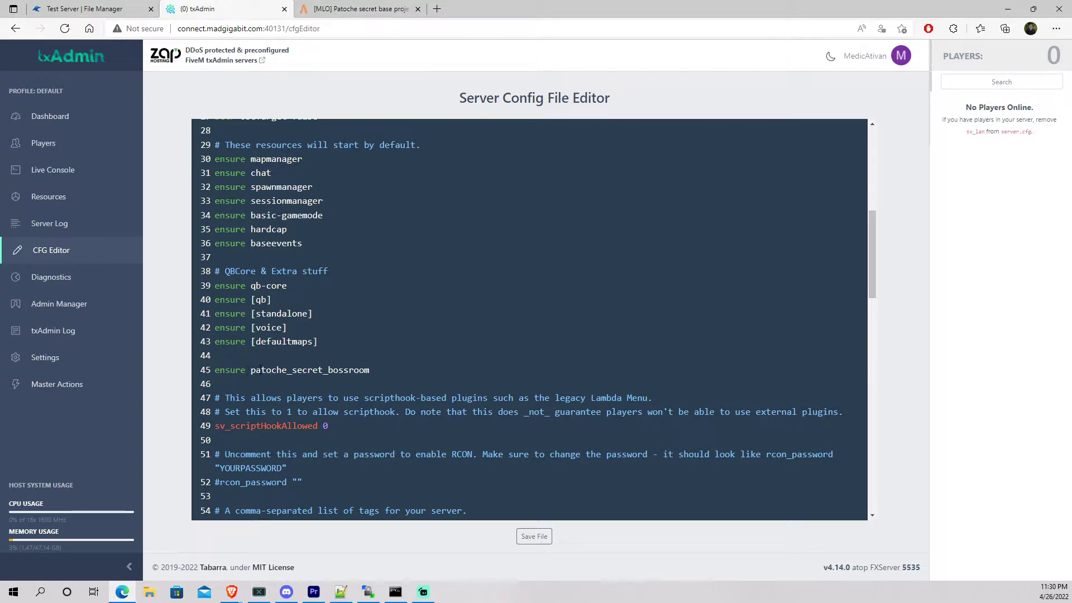
left_click_drag(251, 369, 375, 374)
left_click(529, 537)
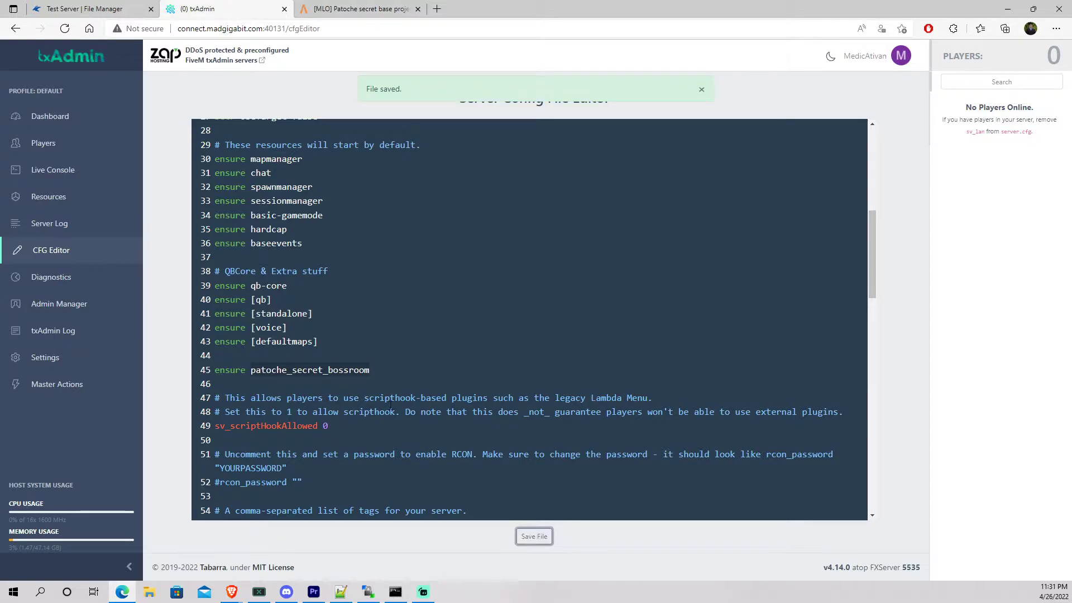
Step: Go back from the Patoche forum post to the FiveM releases list and look through it for a free vehicle resource
left_click(352, 24)
left_click(351, 7)
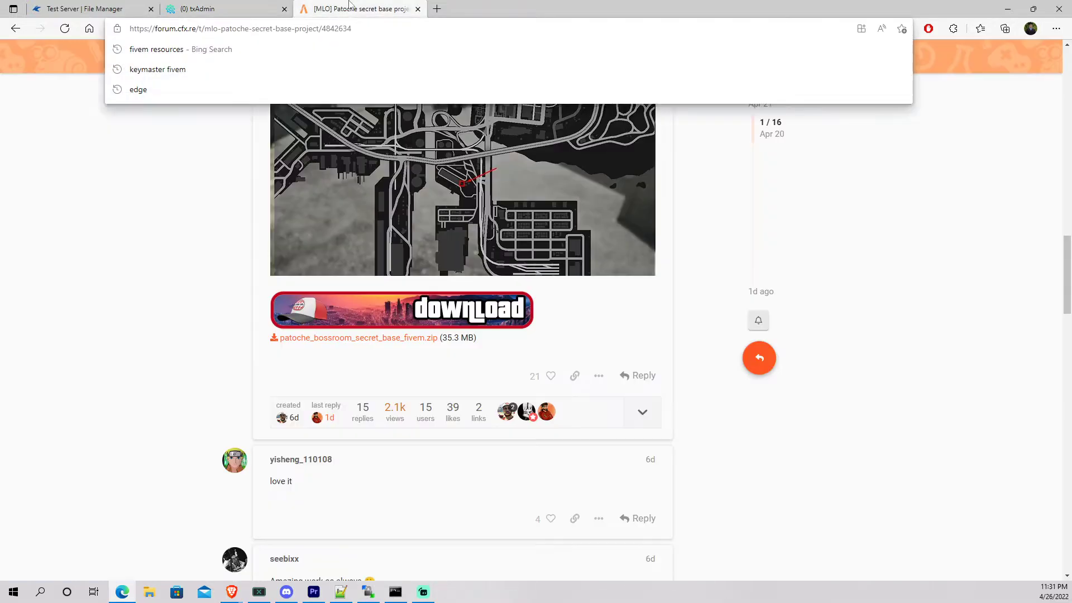
left_click(16, 28)
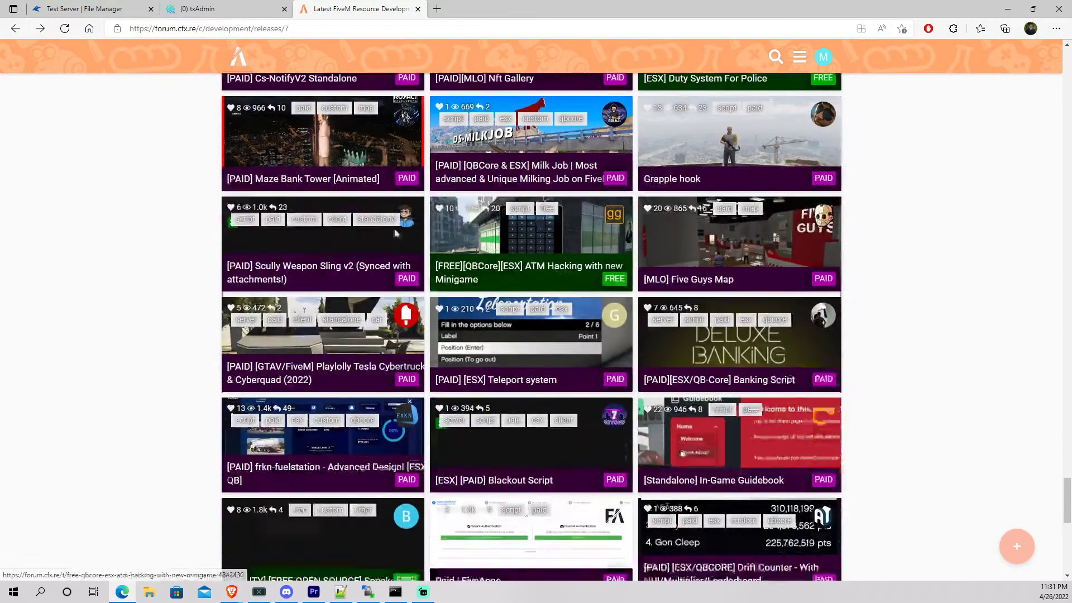
scroll(394, 233, "down", 10)
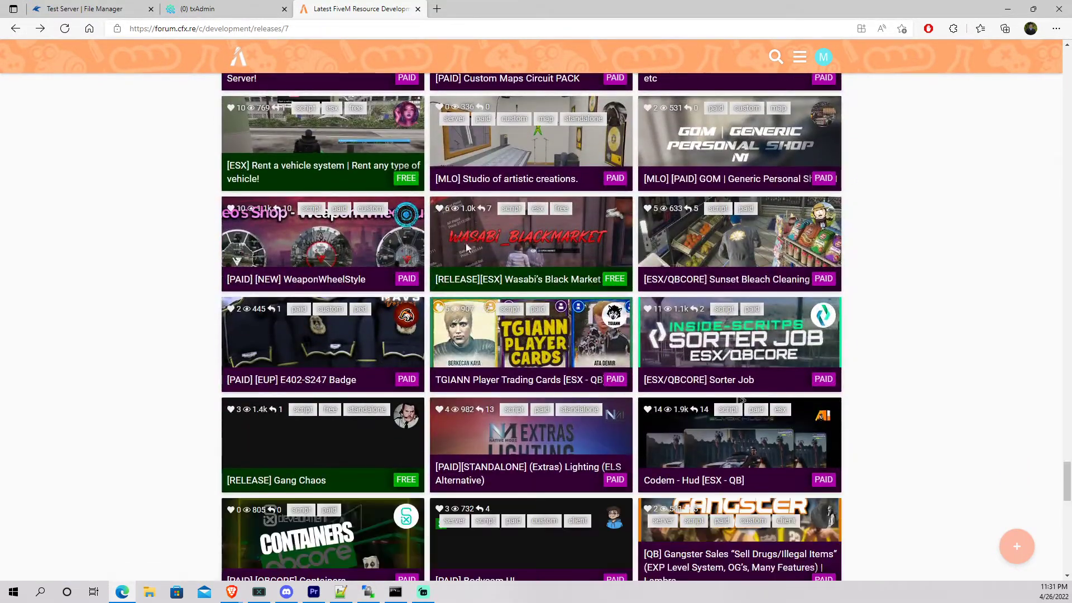
scroll(468, 247, "down", 20)
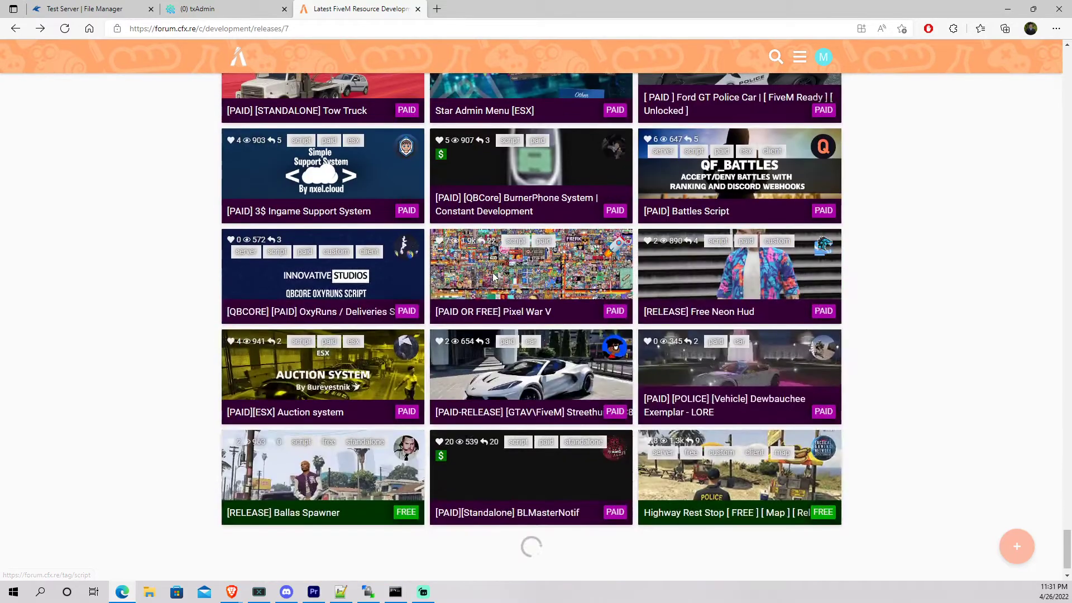
scroll(593, 349, "down", 5)
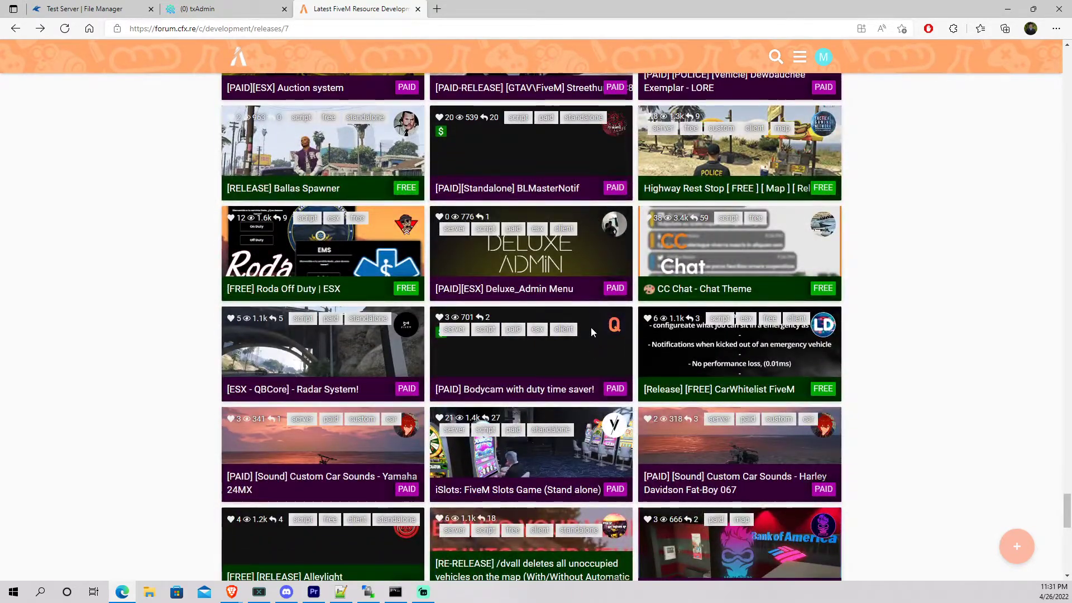
scroll(591, 327, "down", 10)
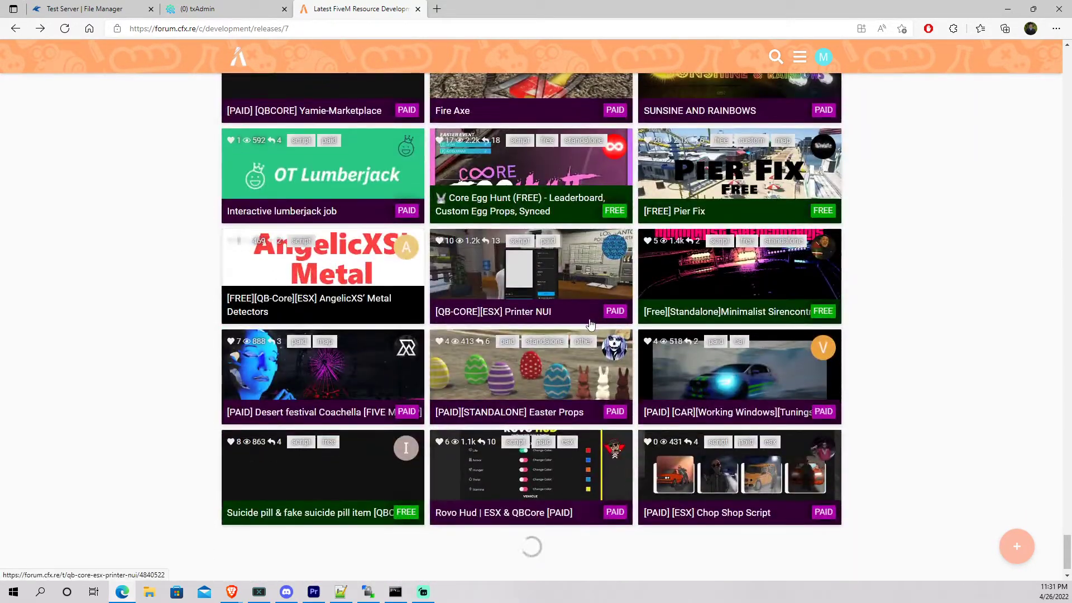
scroll(591, 325, "down", 9)
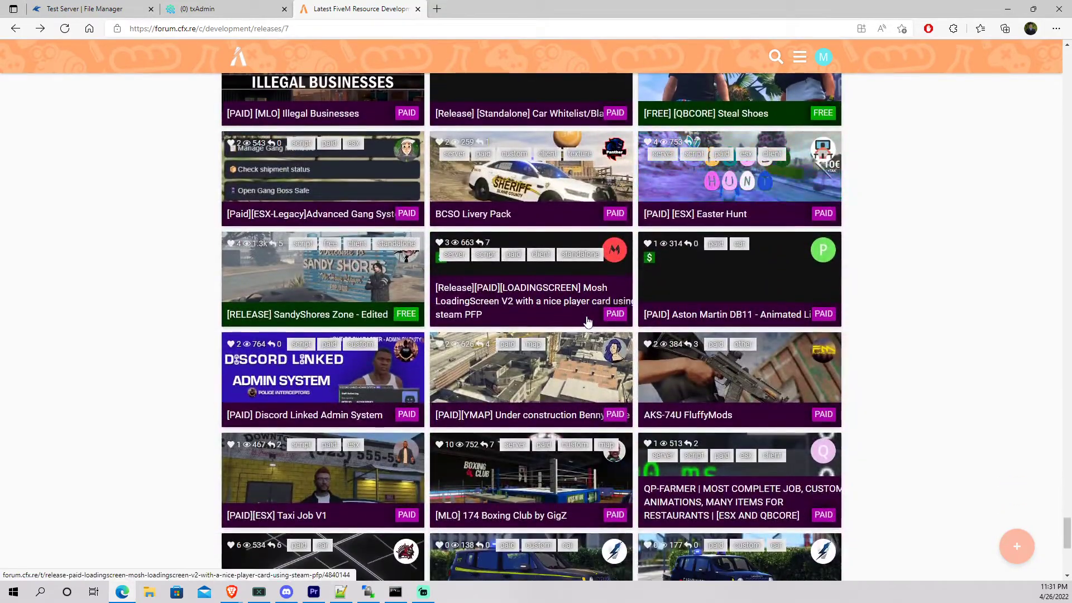
scroll(587, 322, "down", 12)
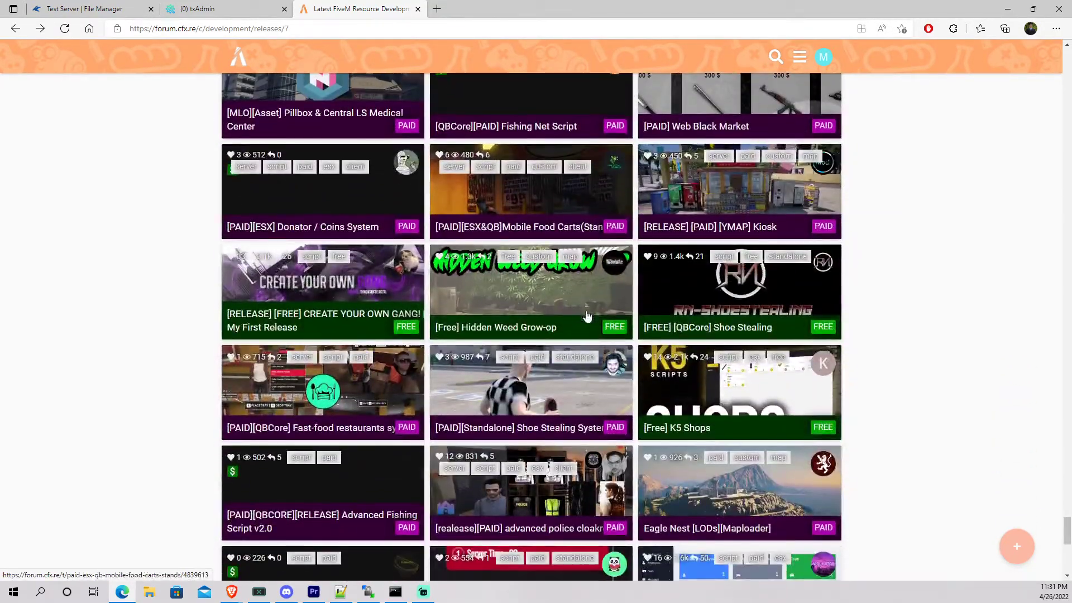
scroll(586, 312, "down", 14)
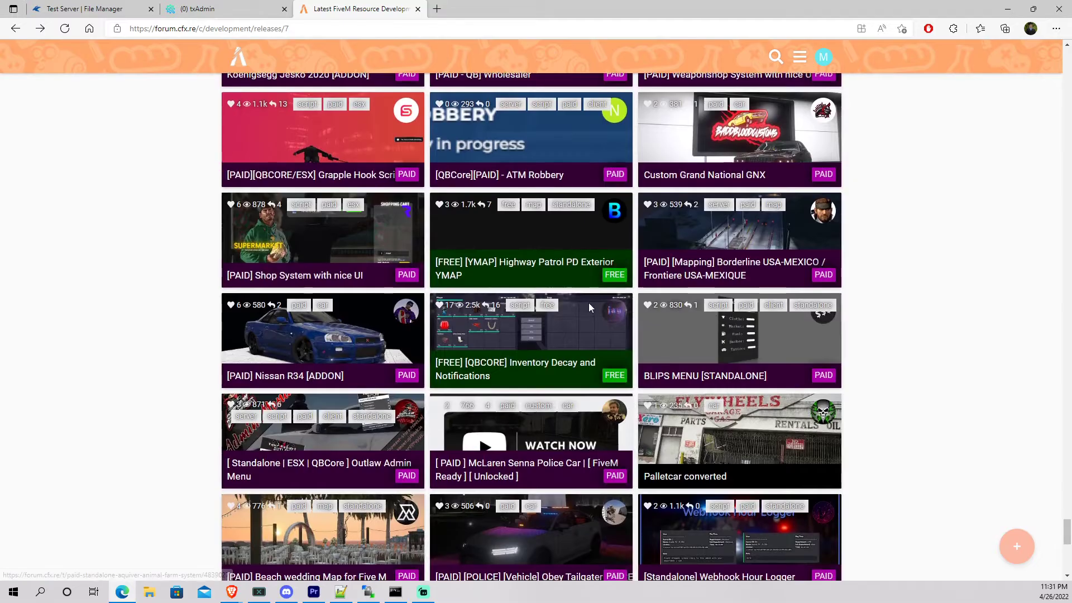
scroll(589, 303, "down", 12)
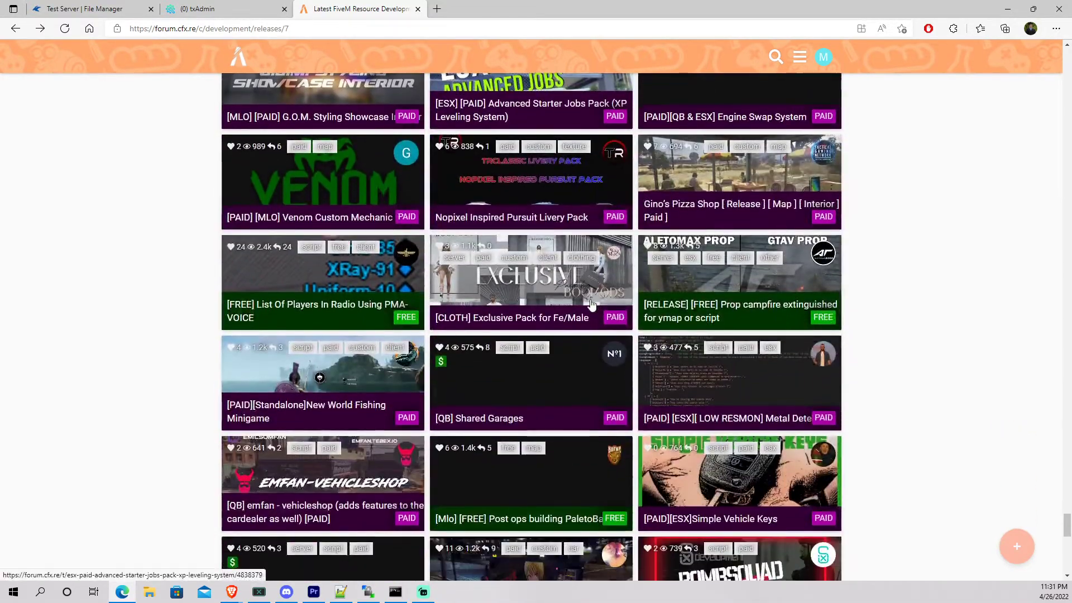
scroll(591, 303, "down", 8)
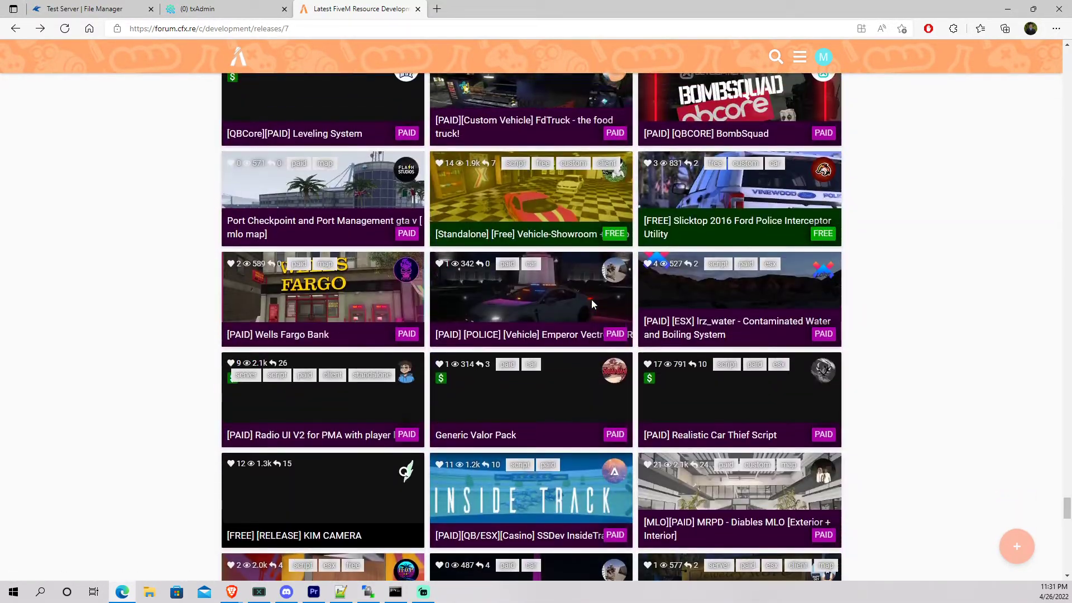
Step: Open the free Slicktop 2016 Ford Police Interceptor Utility post, review its pictures and download slicktopFPIU-NavsMods.rar
left_click(661, 234)
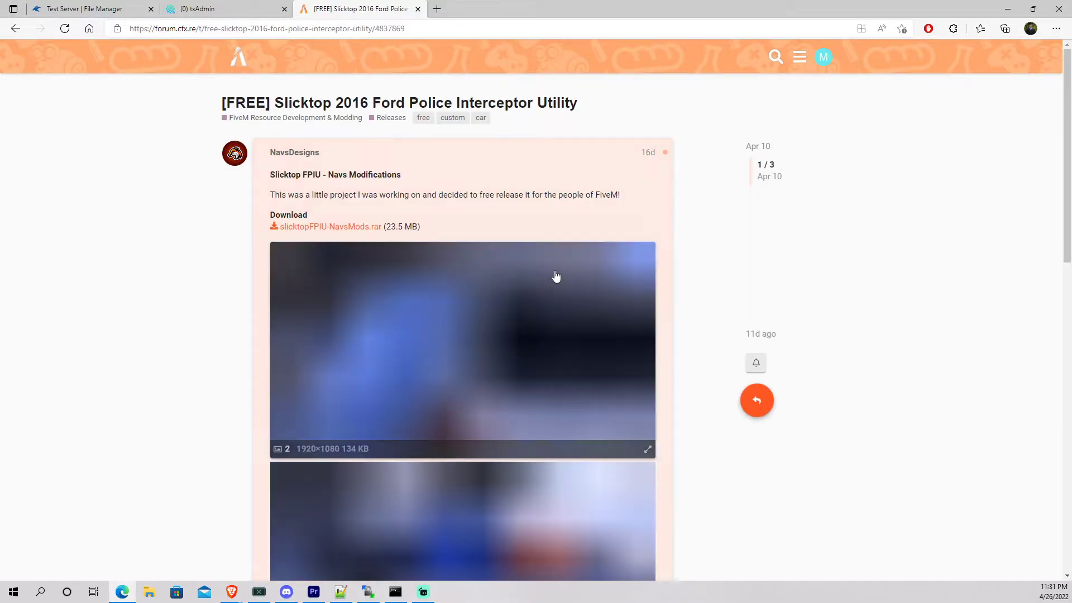
scroll(496, 304, "down", 4)
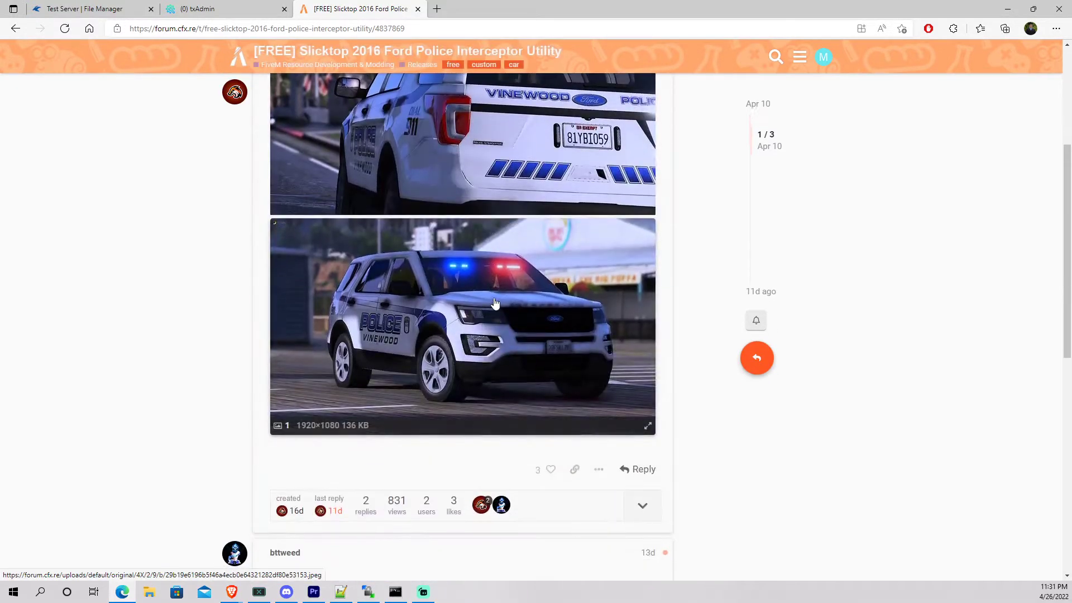
scroll(466, 298, "up", 4)
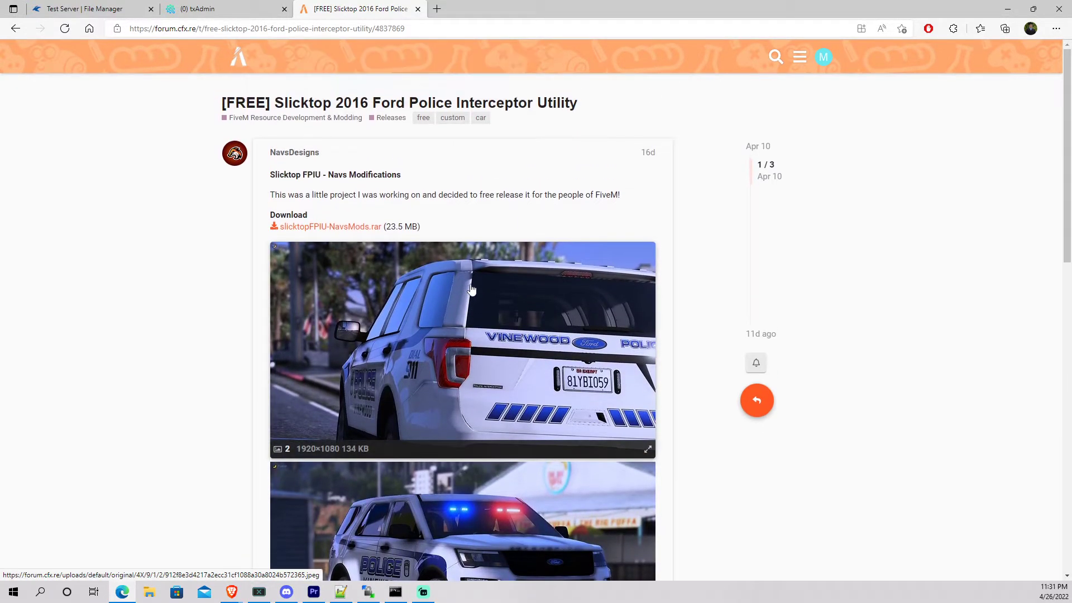
scroll(303, 263, "down", 6)
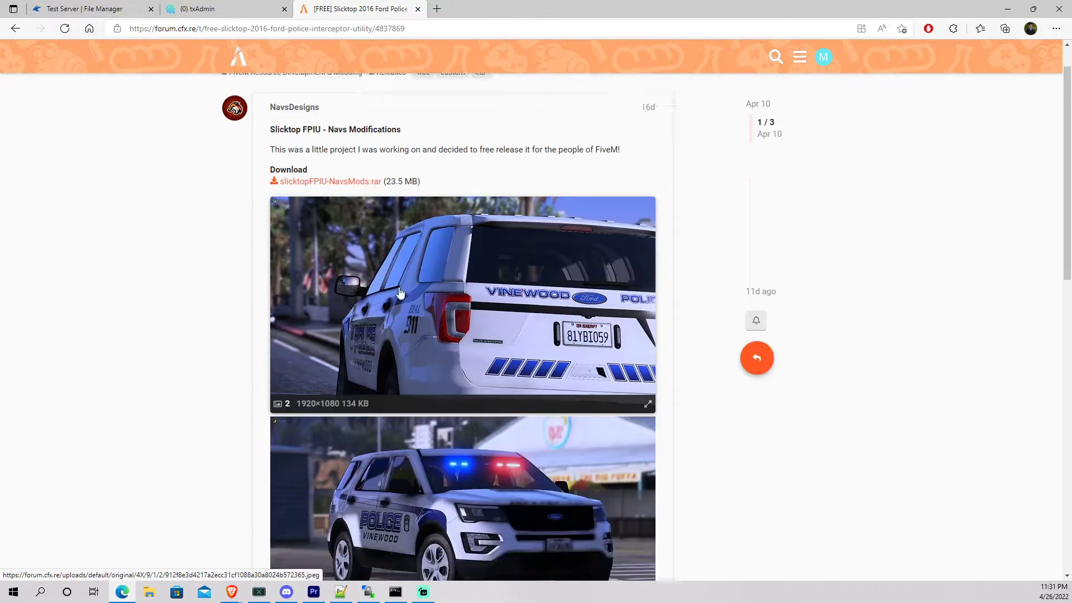
scroll(363, 290, "up", 5)
scroll(363, 290, "up", 1)
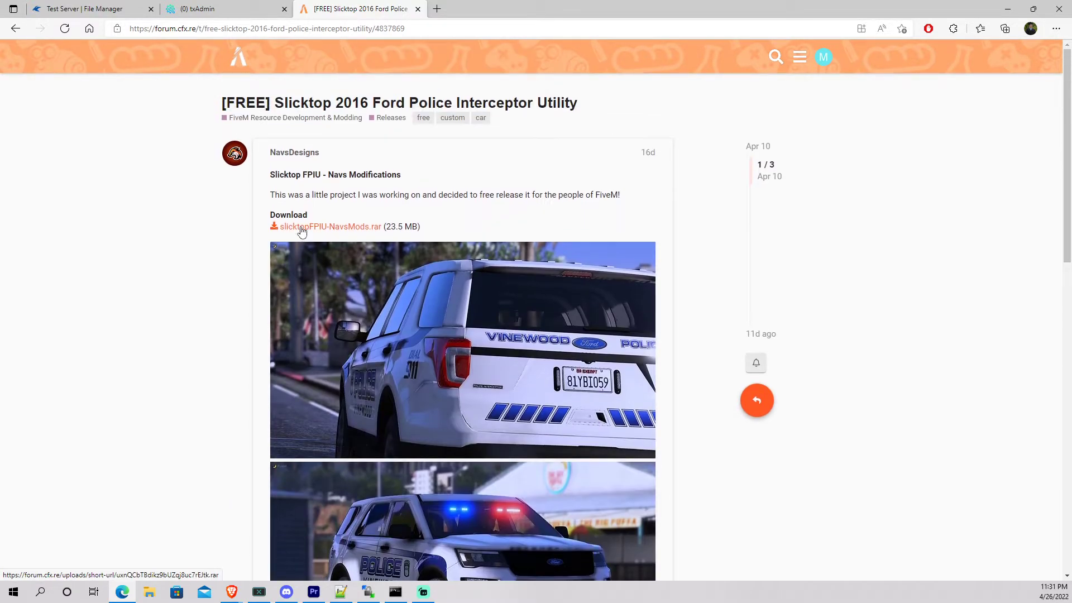
left_click(301, 229)
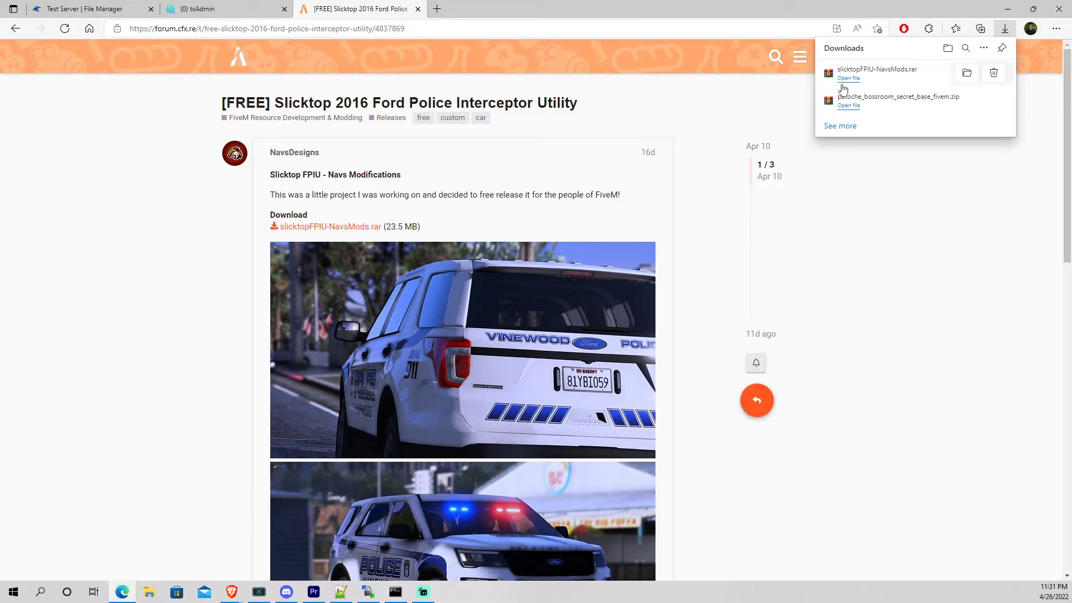
Step: Open the downloaded slicktopFPIU-NavsMods.rar and examine the stream folder, __resource.lua and meta files inside its slicktopFPIU folder
left_click(844, 80)
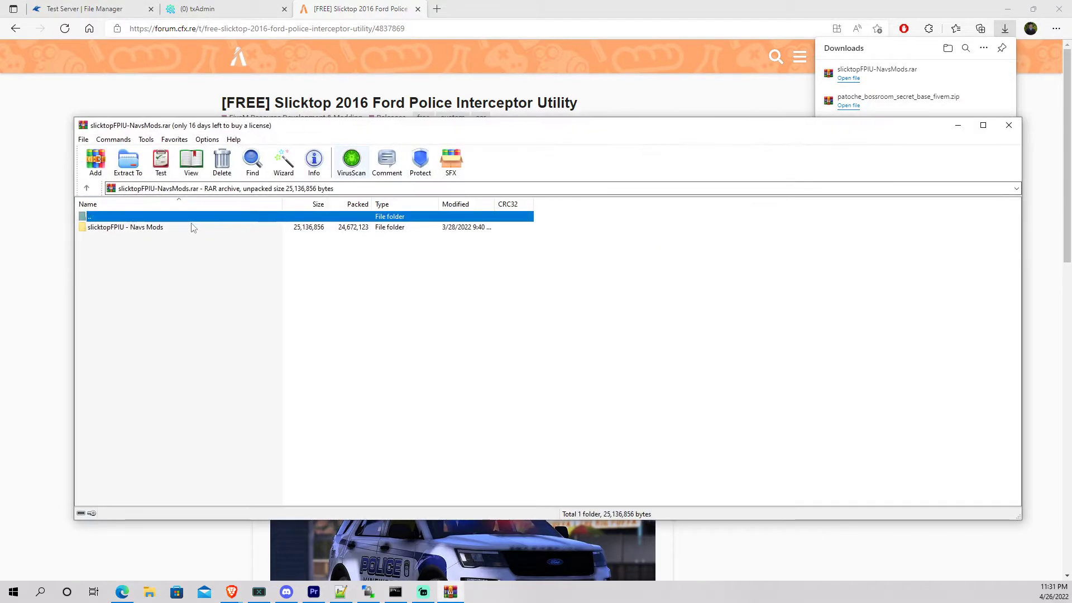
double_click(118, 218)
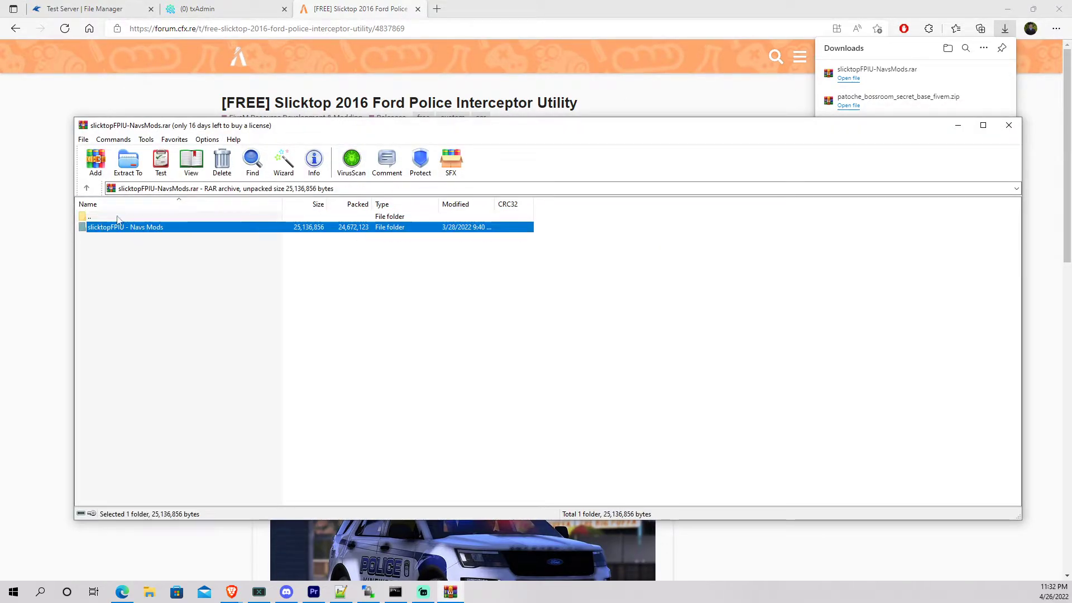
double_click(101, 229)
double_click(97, 227)
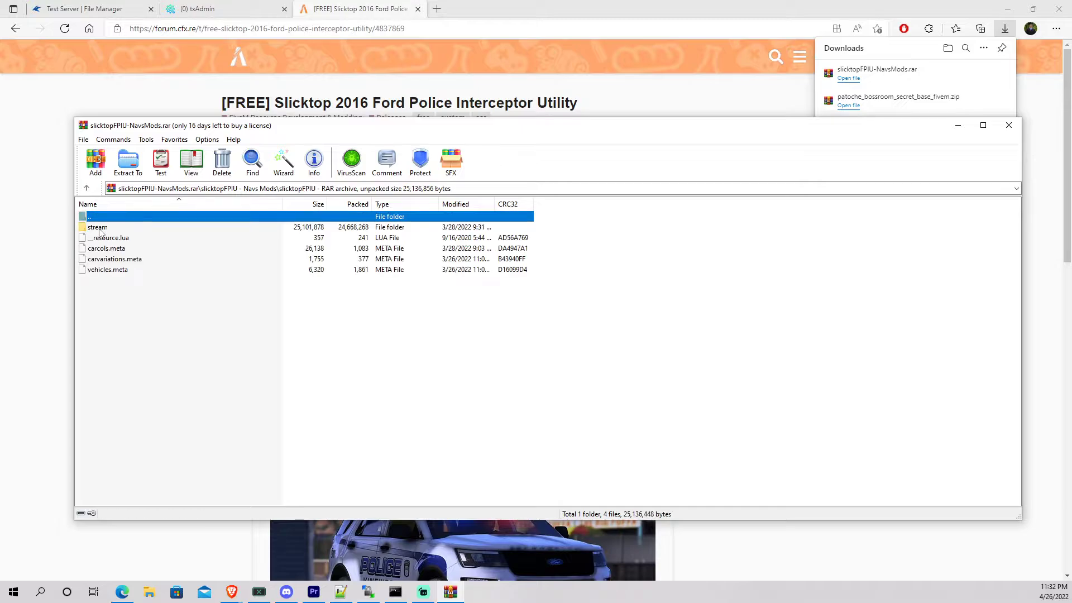
left_click(107, 238)
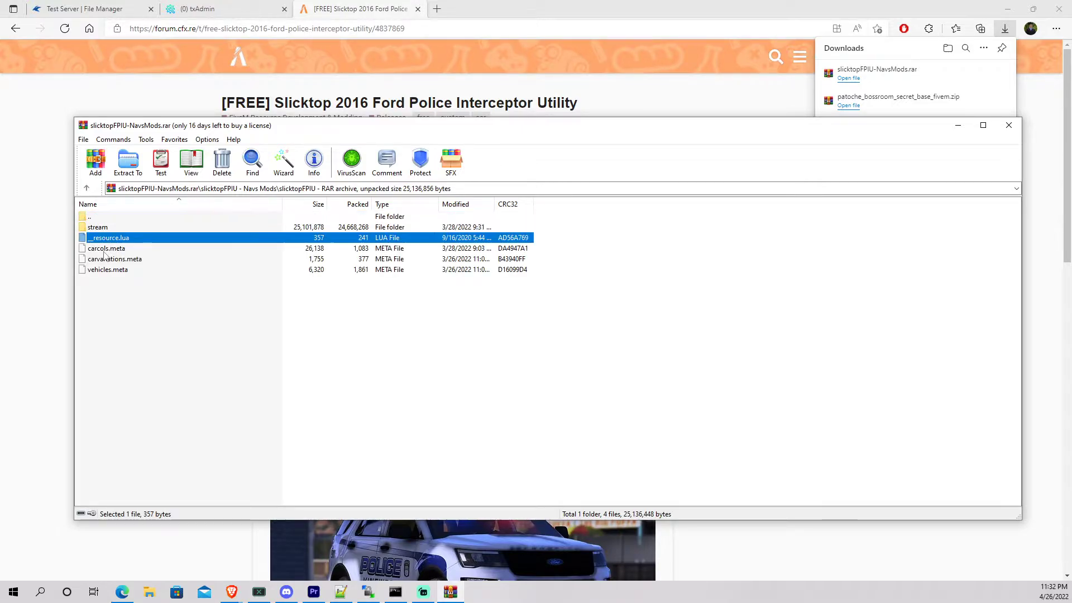
left_click(103, 259)
left_click_drag(89, 303, 114, 236)
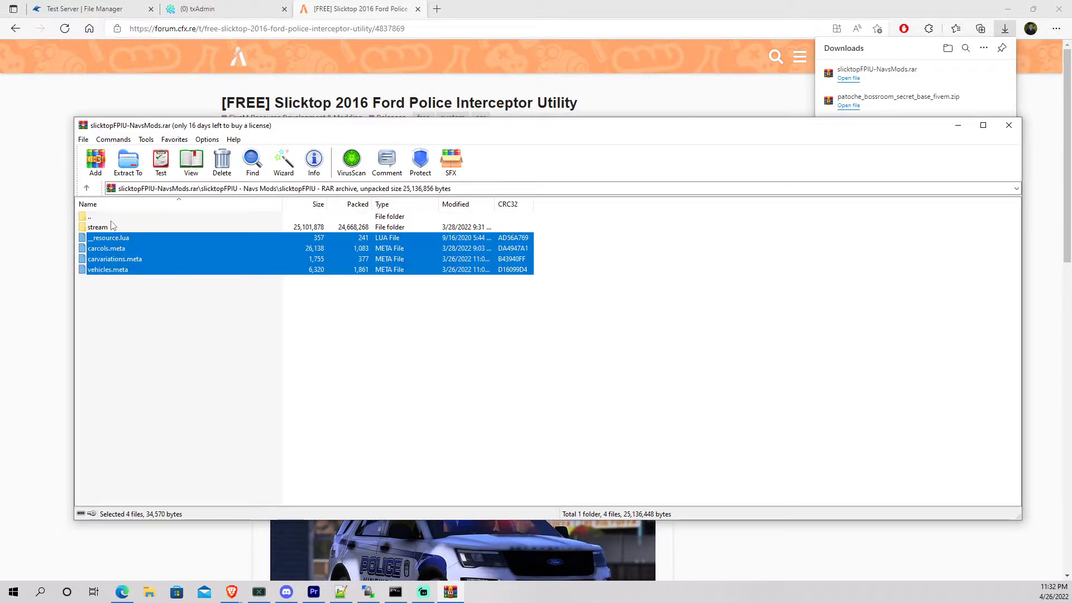
left_click(113, 222)
left_click(109, 239)
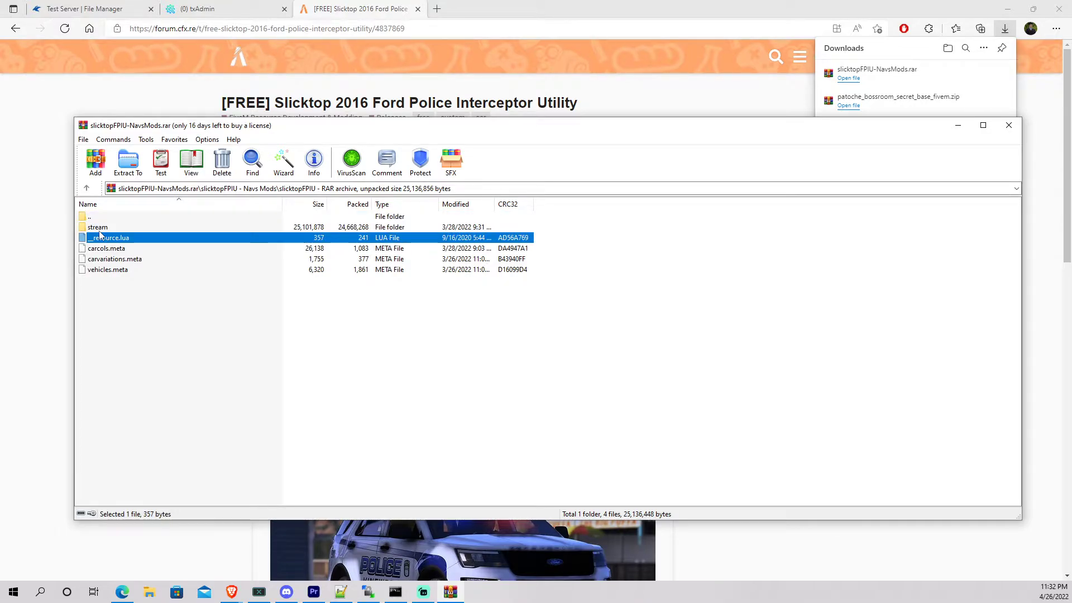
Step: Return to the archive's slicktopFPIU - Navs Mods folder and extract the slicktopFPIU folder to the desktop
double_click(99, 217)
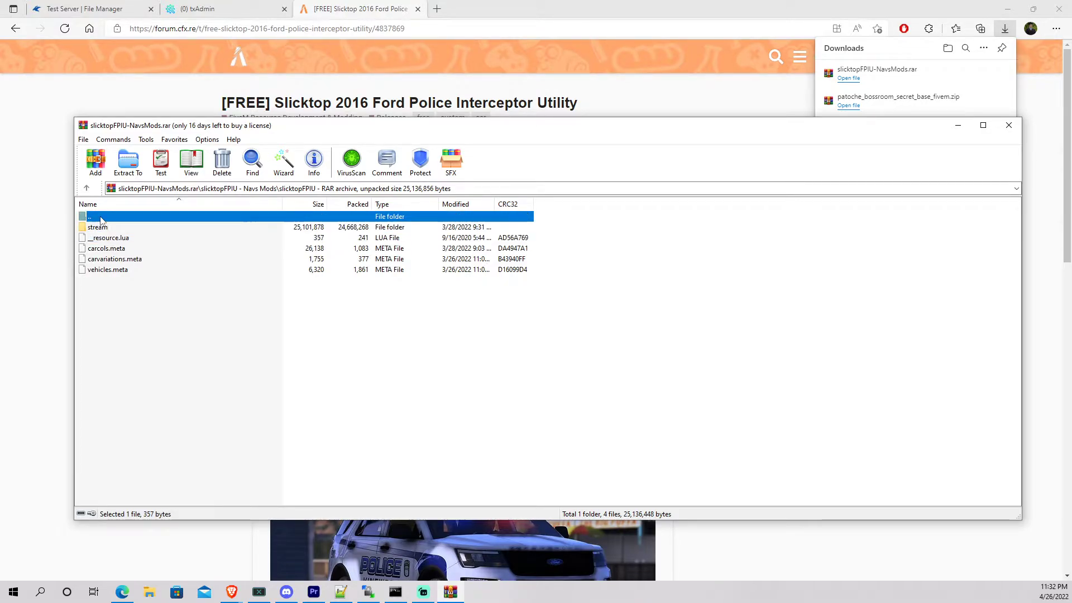
double_click(951, 12)
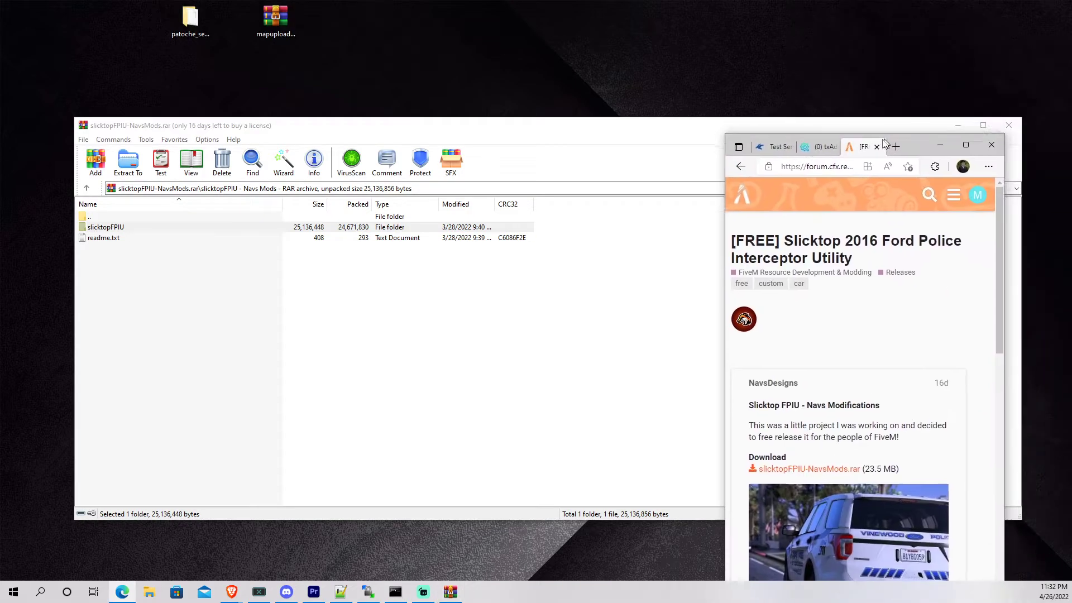
left_click_drag(92, 227, 176, 175)
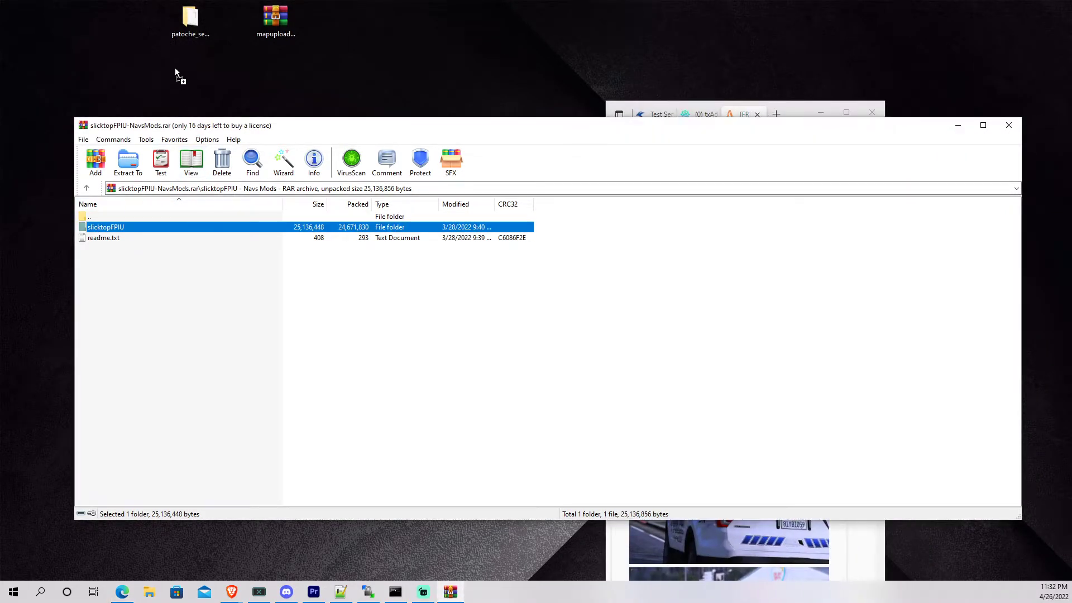
left_click_drag(175, 68, 182, 63)
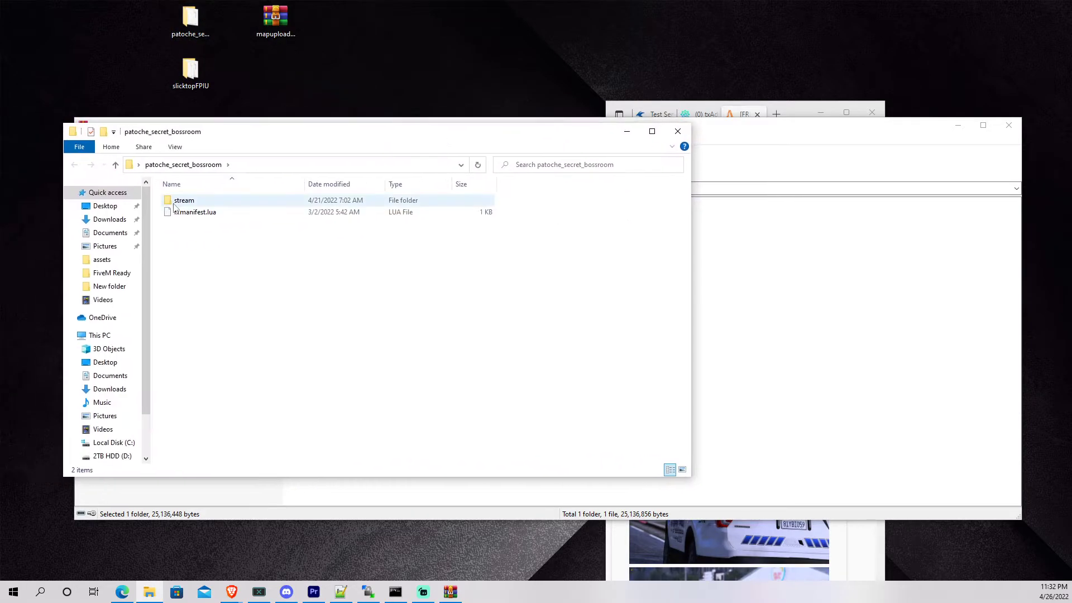
Step: Compare the contents of the patoche_secret_bossroom and slicktopFPIU desktop folders, including their manifest files, and close the slicktopFPIU-NavsMods.rar archive
left_click(184, 201)
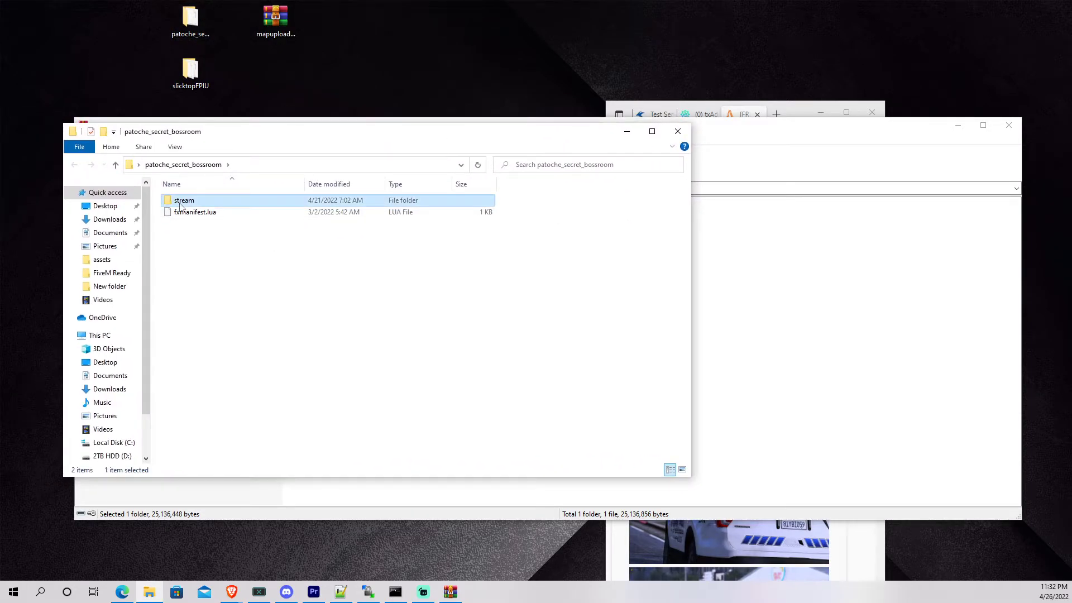
left_click(183, 213)
left_click(677, 131)
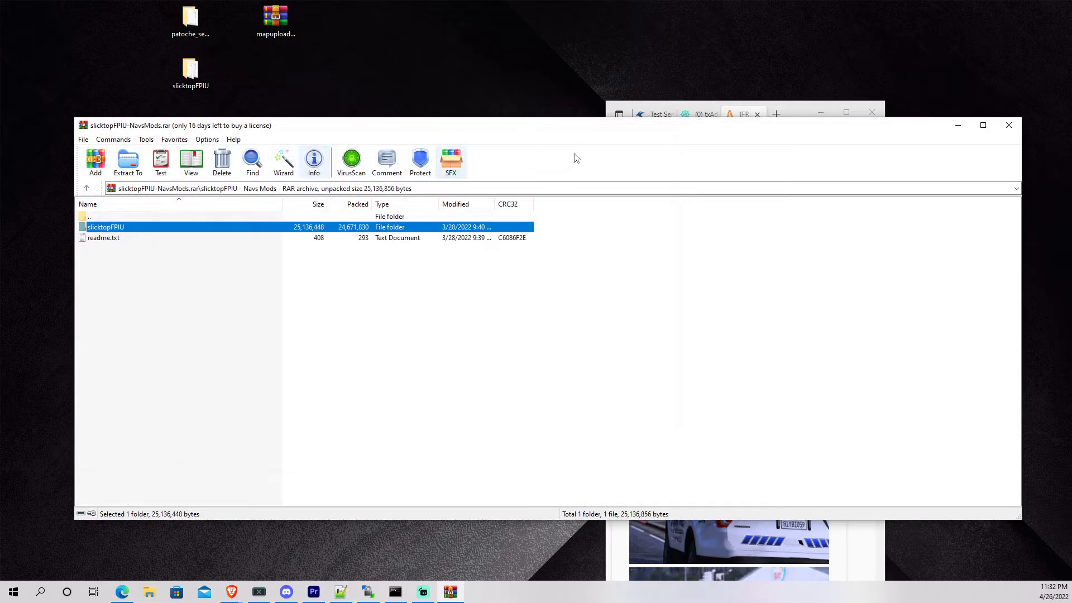
left_click(1008, 125)
double_click(191, 70)
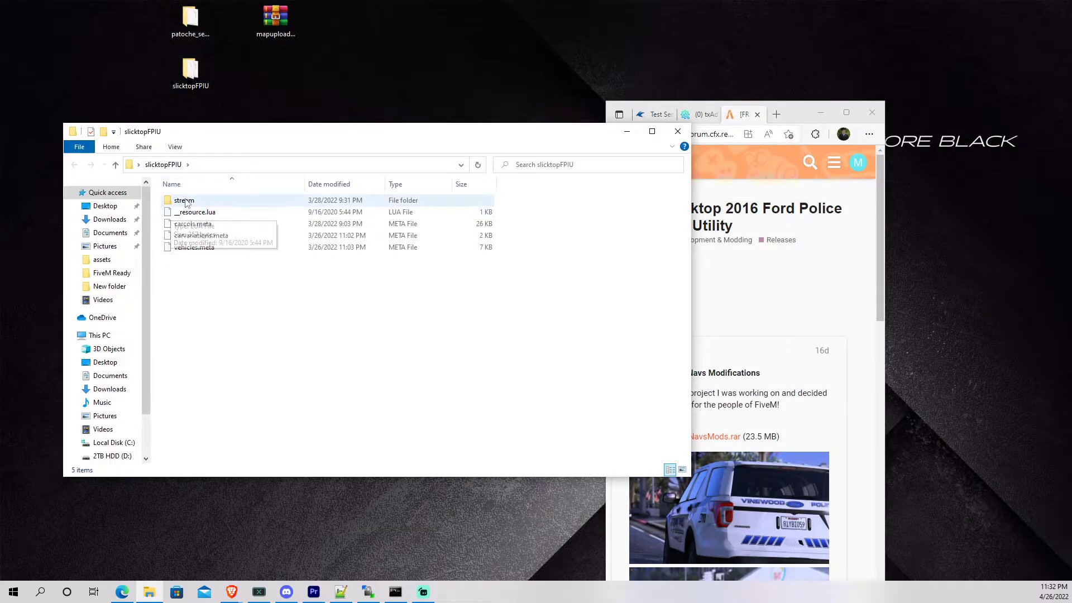
left_click(188, 213)
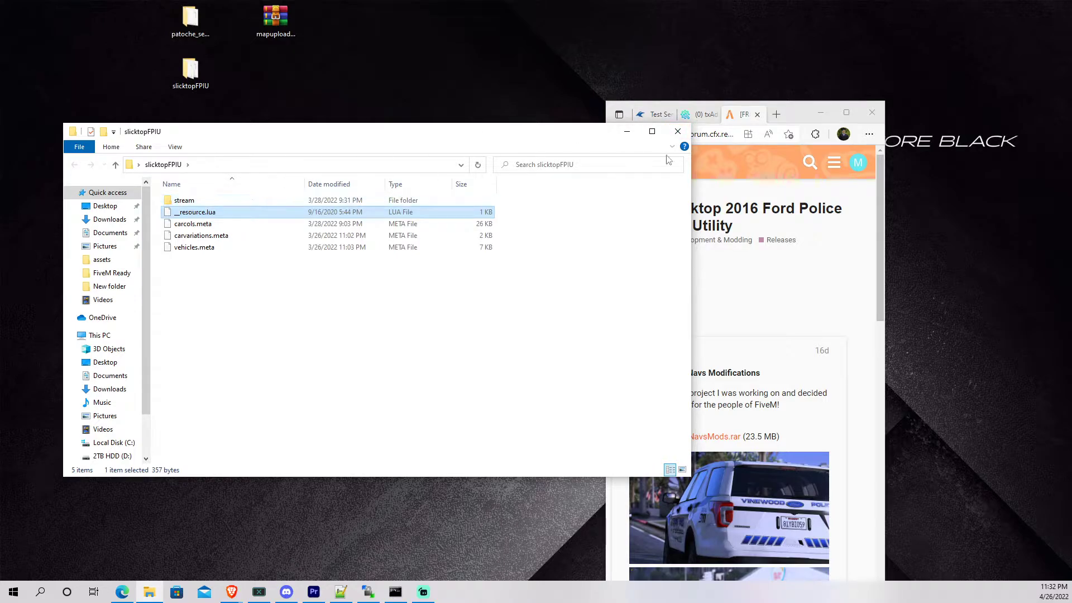
left_click(677, 132)
Step: Copy the name of the slicktopFPIU desktop folder, leaving the folder's name as it is
right_click(196, 86)
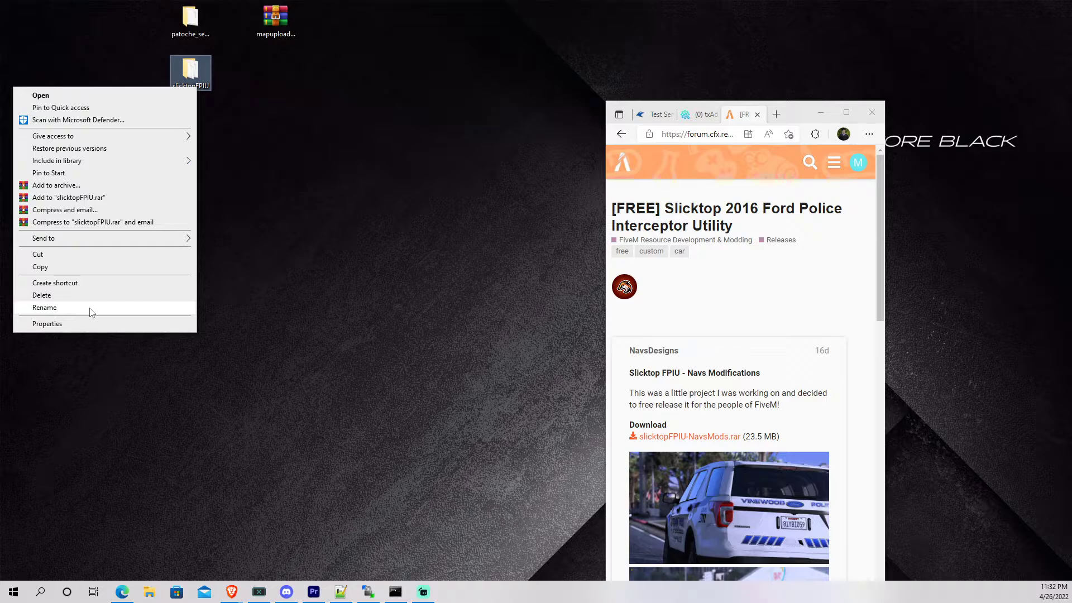
left_click(91, 308)
right_click(189, 88)
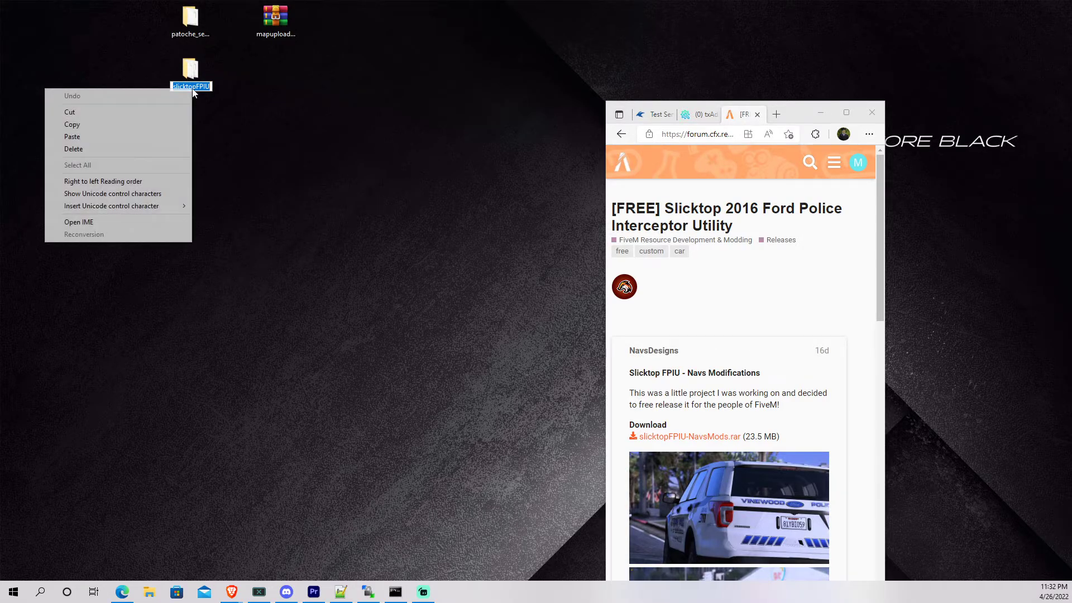
left_click(119, 124)
left_click(292, 103)
Step: Create a ZIP archive named pd1.zip on the desktop and add the slicktopFPIU folder to it
key("Menu")
mouse_move(279, 201)
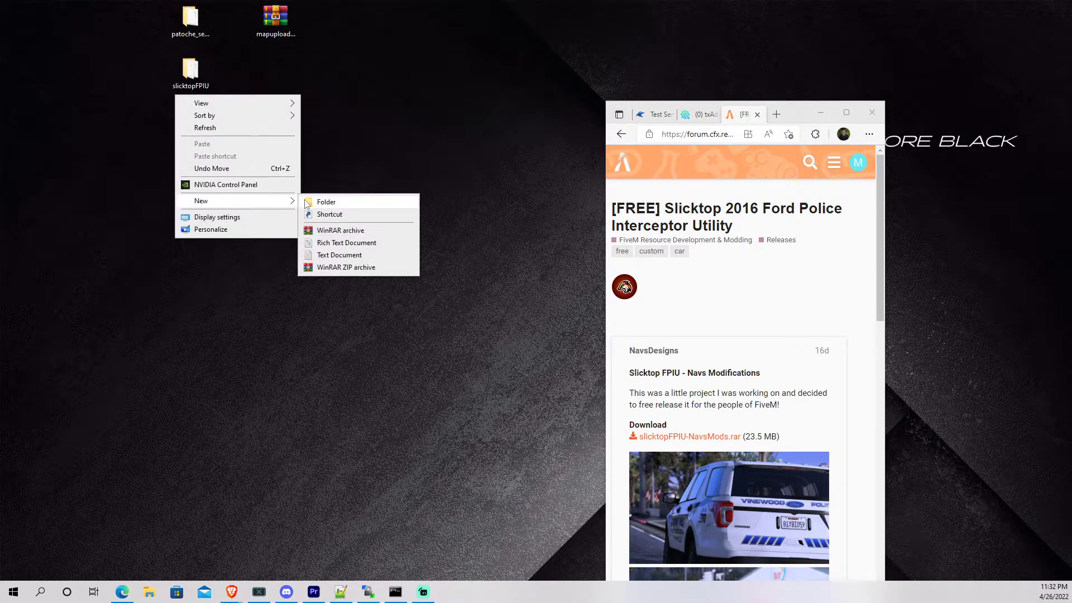
left_click(323, 269)
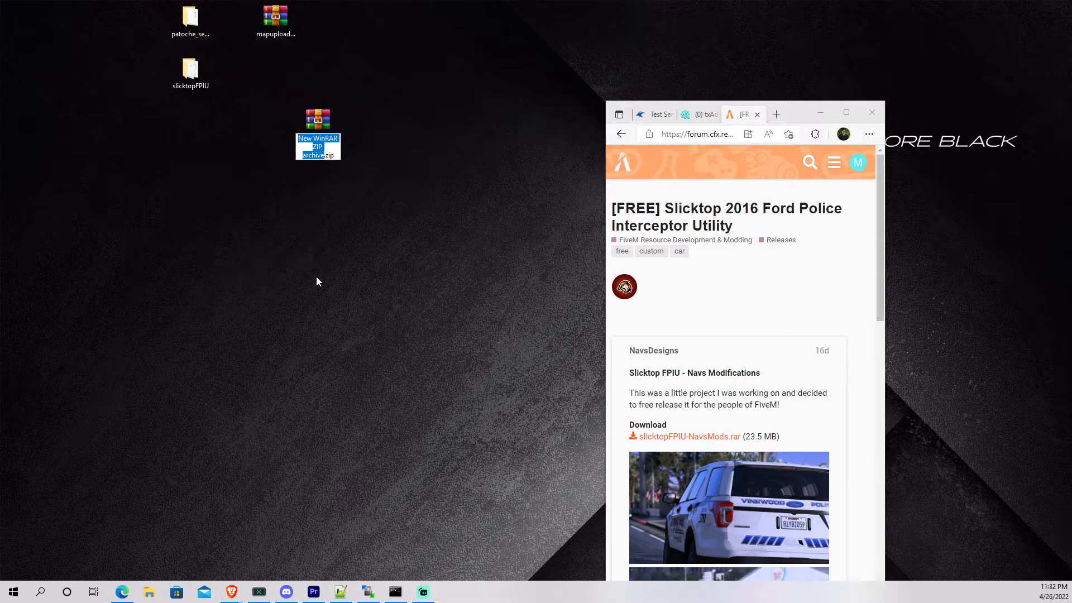
type("pd1")
key("Return")
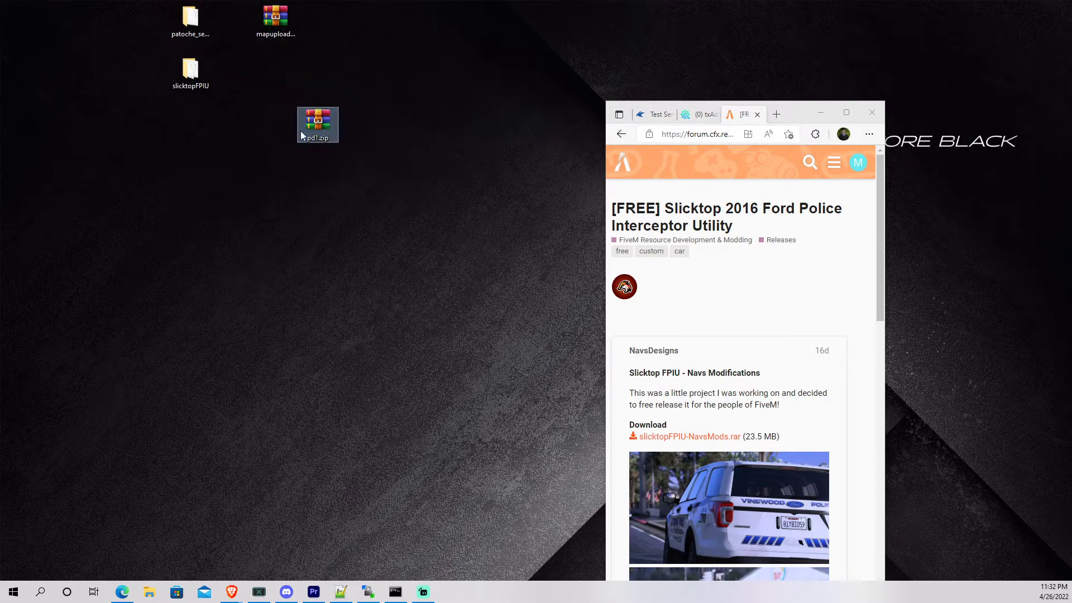
left_click_drag(313, 116, 272, 63)
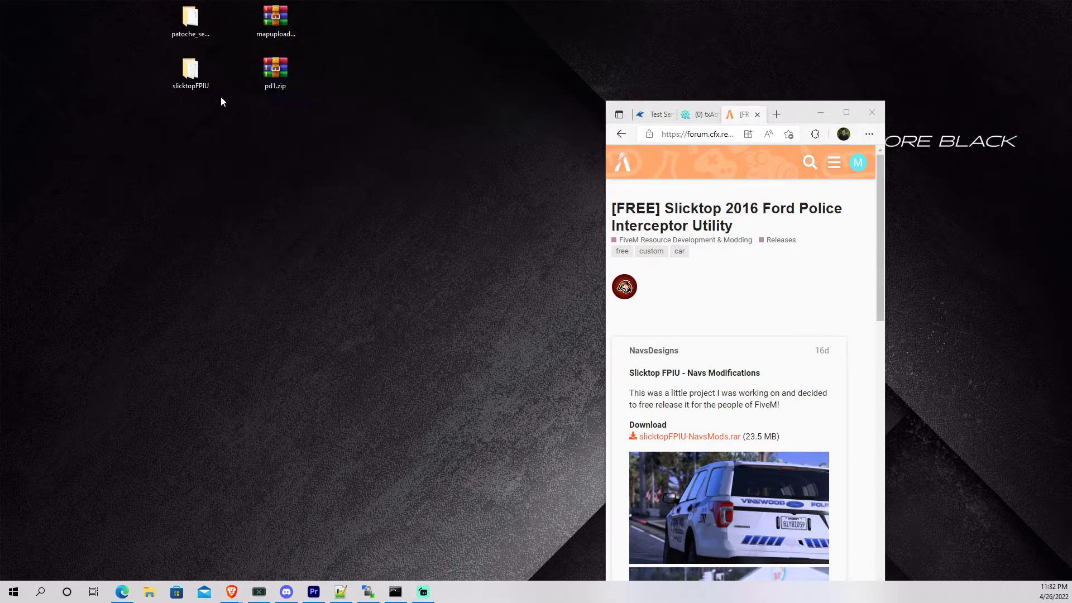
left_click(199, 81)
left_click_drag(199, 80, 274, 74)
Step: In the maximized browser's server file manager, create a directory named [Police Cars] inside the resources folder
left_click_drag(789, 105, 577, 2)
left_click(78, 8)
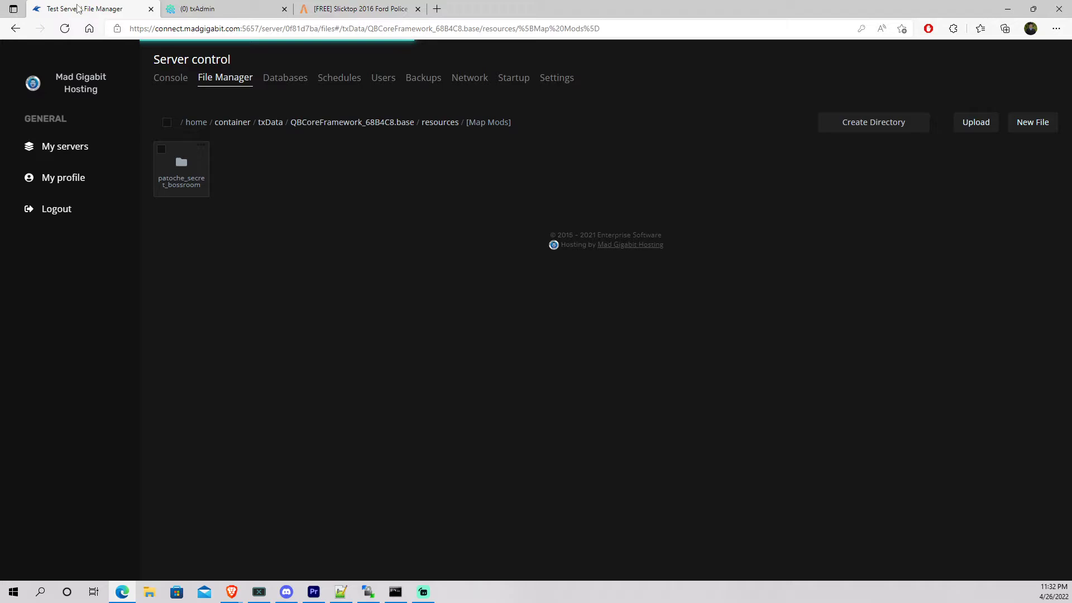
left_click(444, 127)
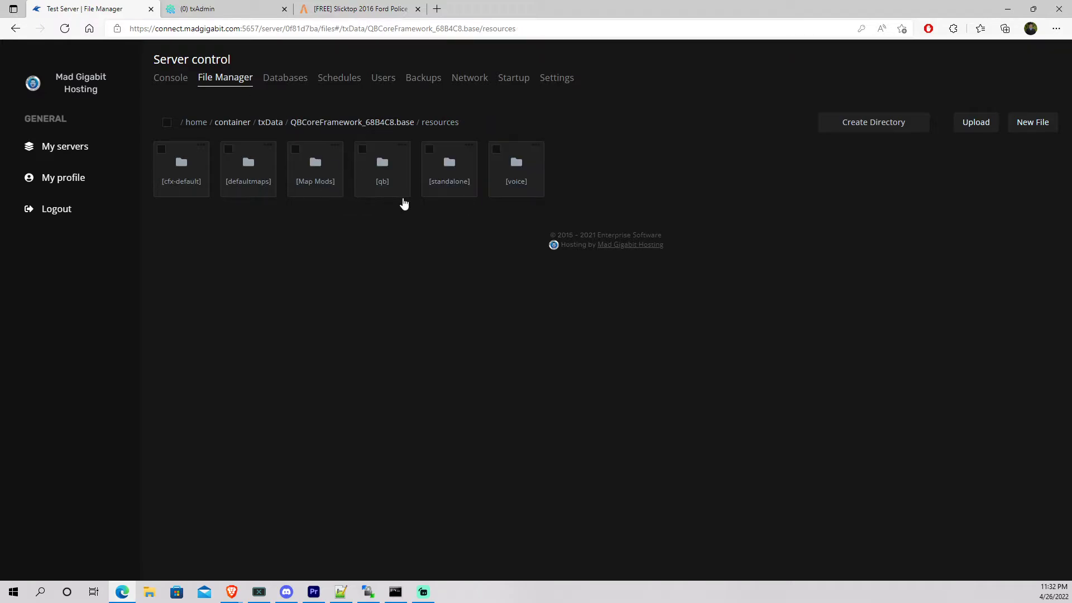
left_click(908, 127)
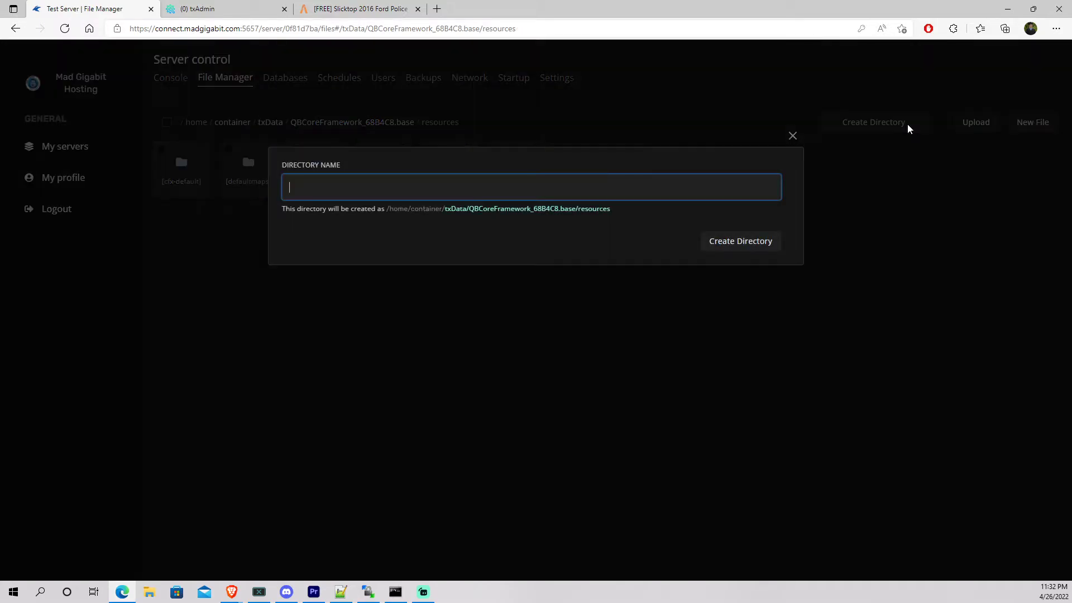
type("[Police Cars")
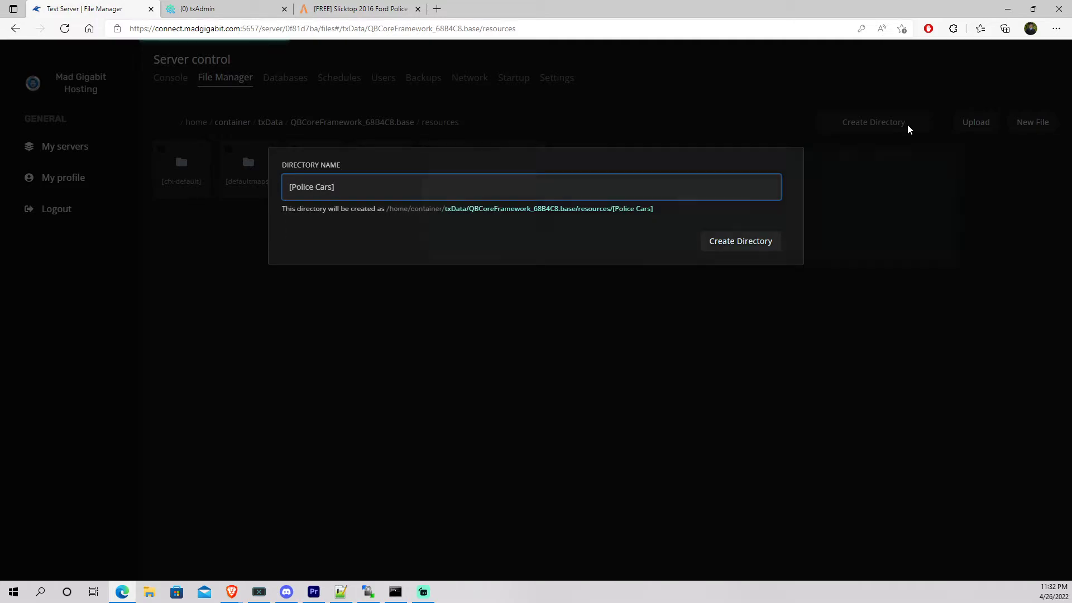
key("Return")
Step: Open the [Police Cars] directory and upload pd1.zip from the desktop into it
left_click(369, 191)
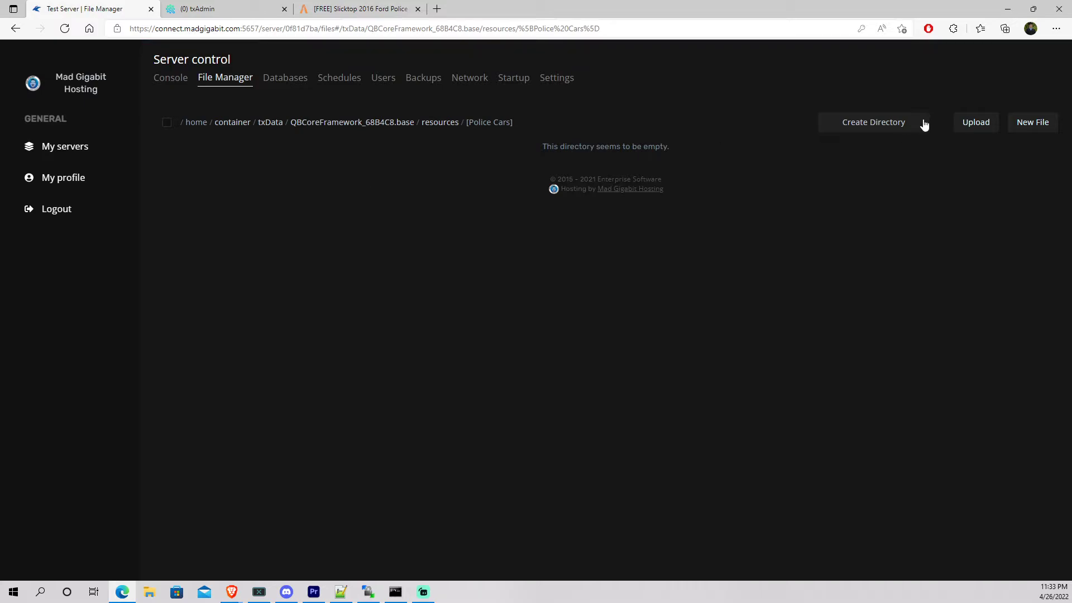
left_click(967, 128)
scroll(40, 77, "up", 4)
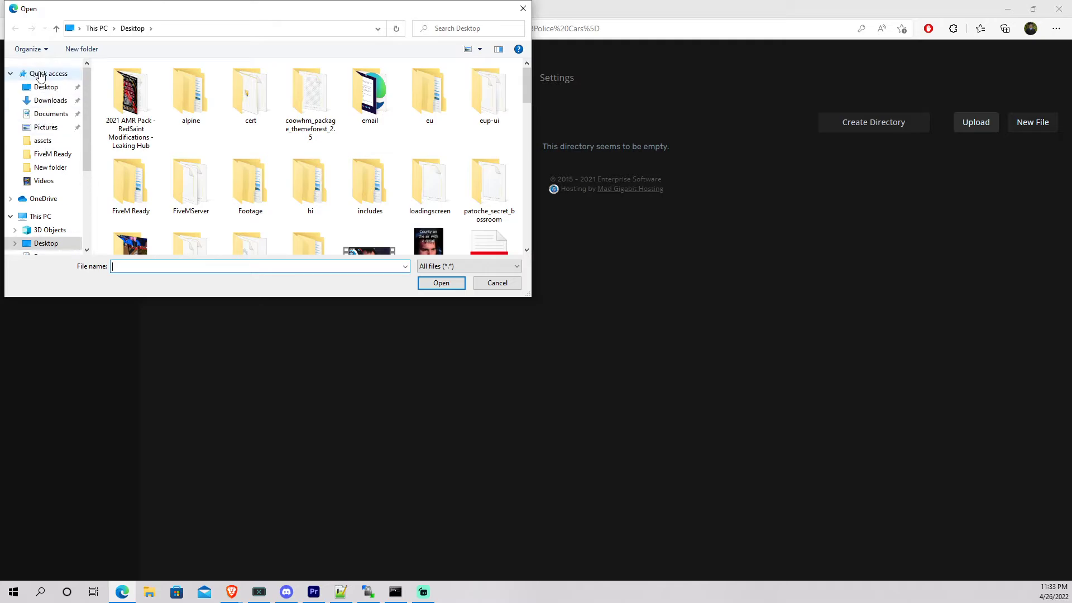
left_click(39, 75)
left_click(159, 224)
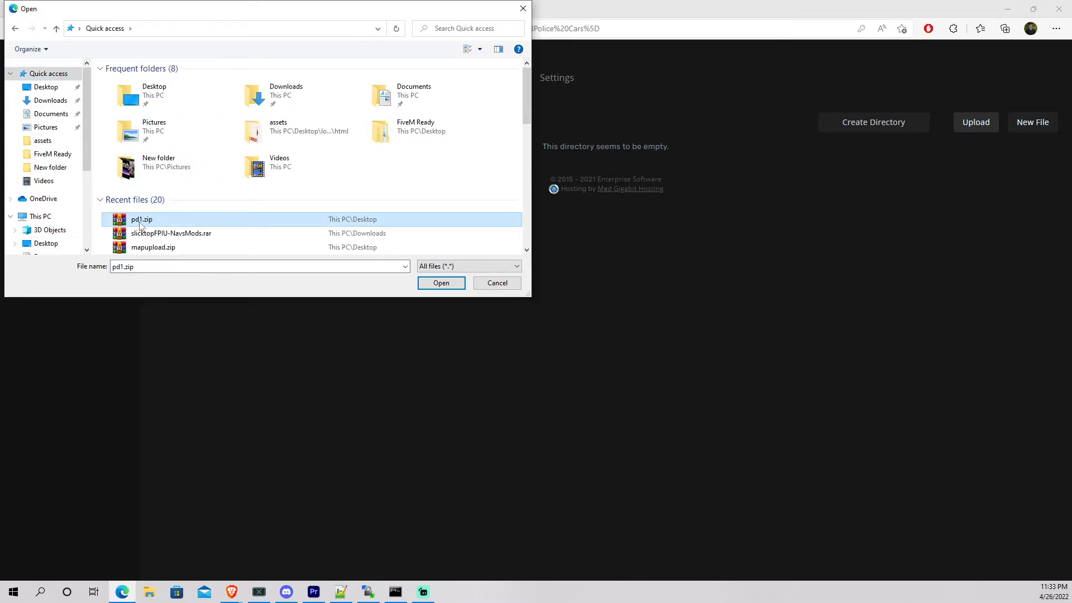
double_click(144, 223)
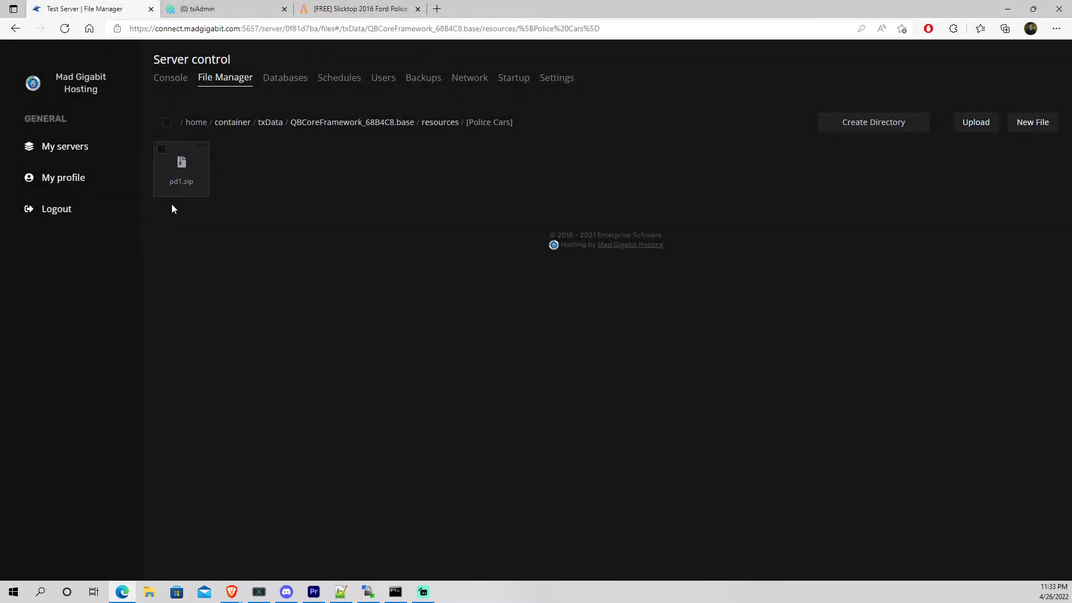
Step: Unarchive pd1.zip in the [Police Cars] directory and delete the uploaded ZIP file
right_click(184, 187)
left_click(155, 261)
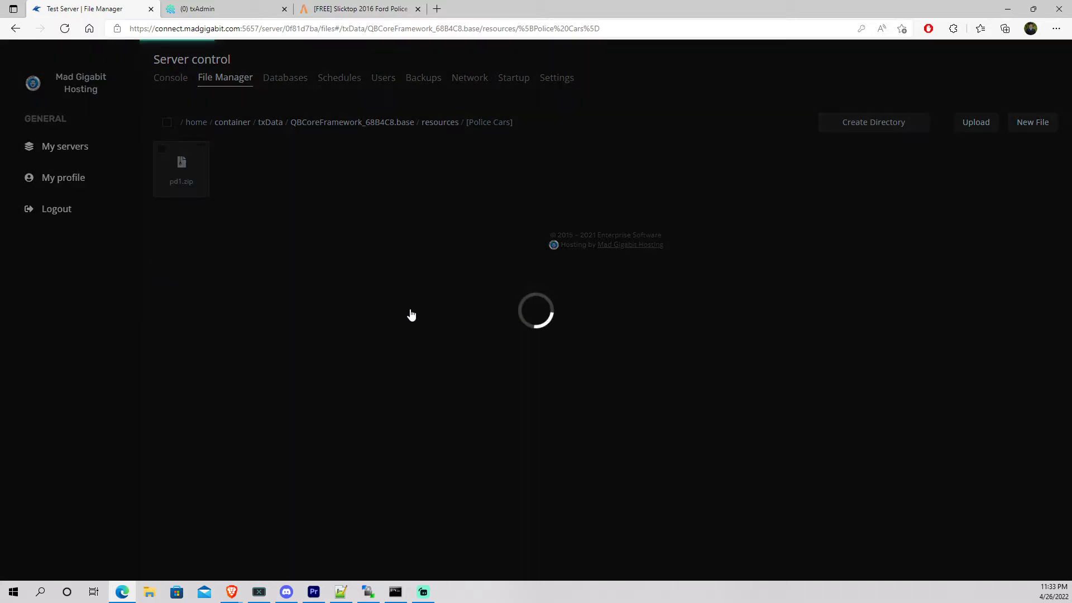
right_click(252, 185)
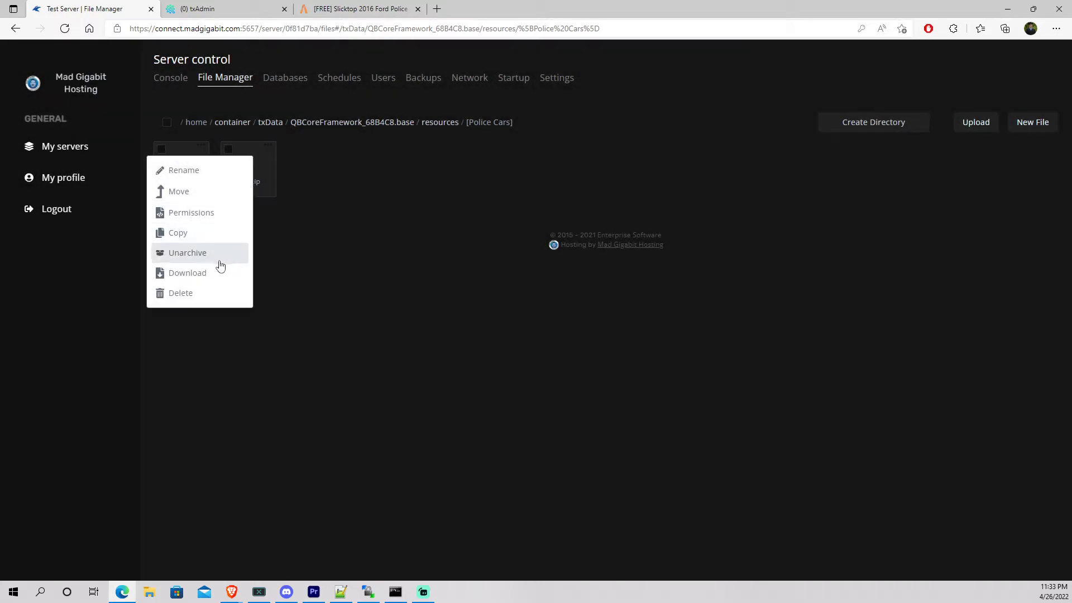
left_click(206, 292)
left_click(723, 234)
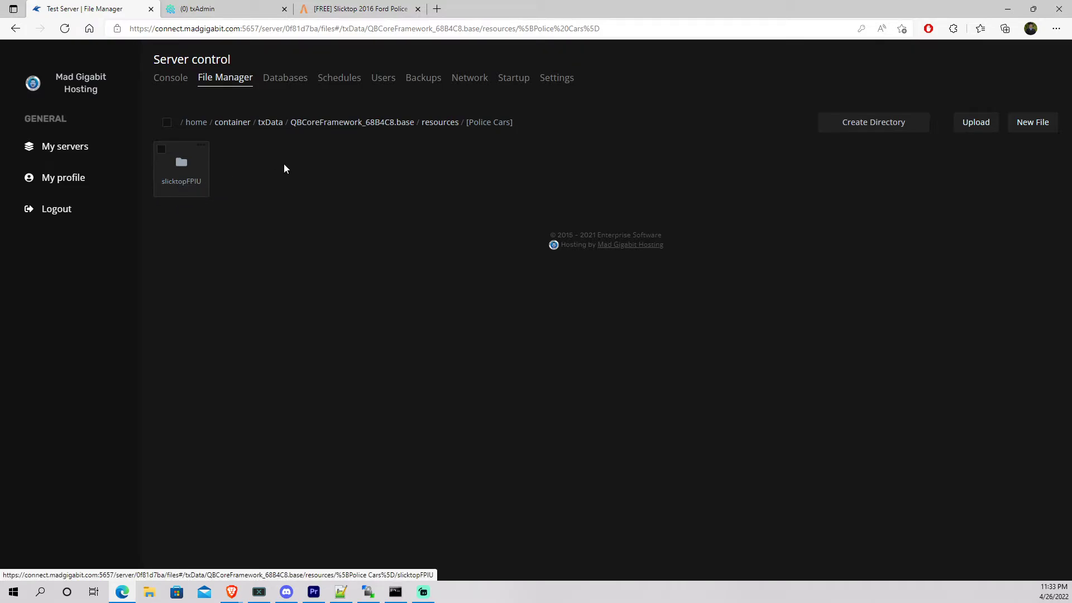
Step: Add the line "ensure slicktopFPIU" below the patoche_secret_bossroom entry in txAdmin's server config and save the file
left_click(202, 8)
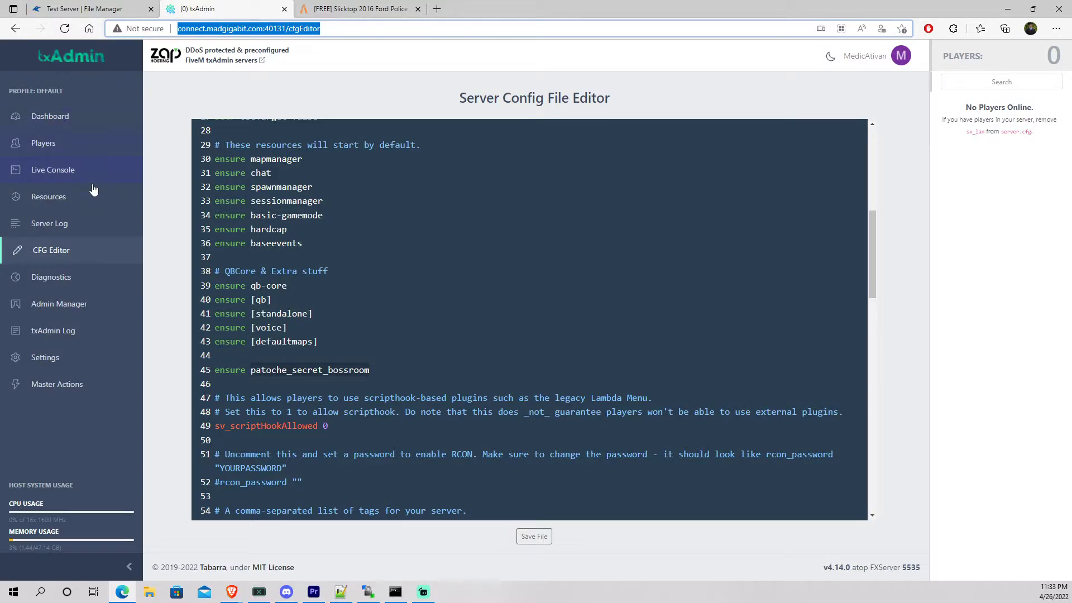
left_click(368, 363)
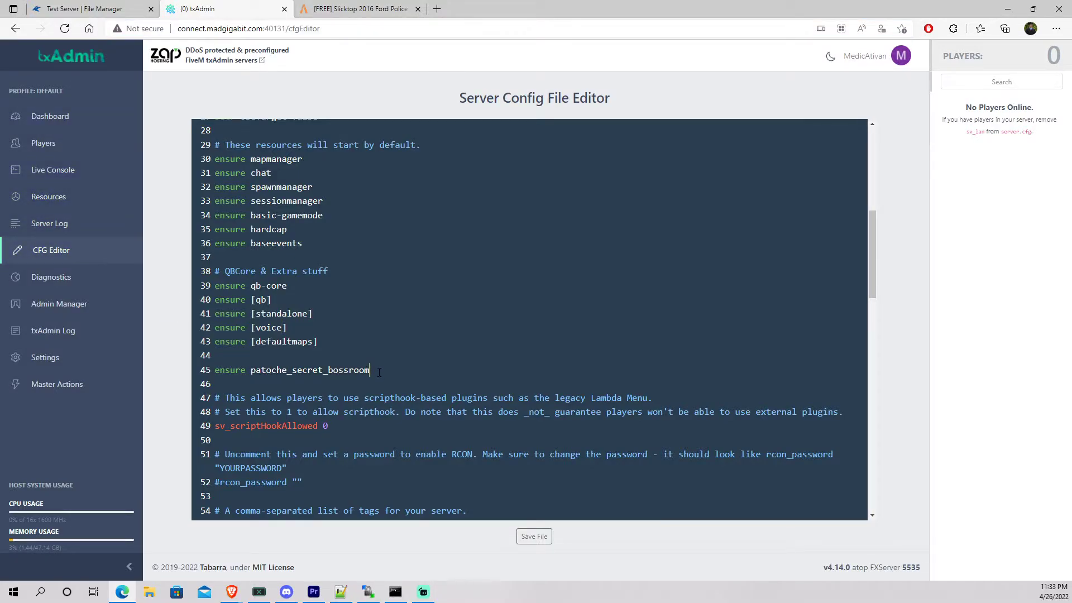
key("Return")
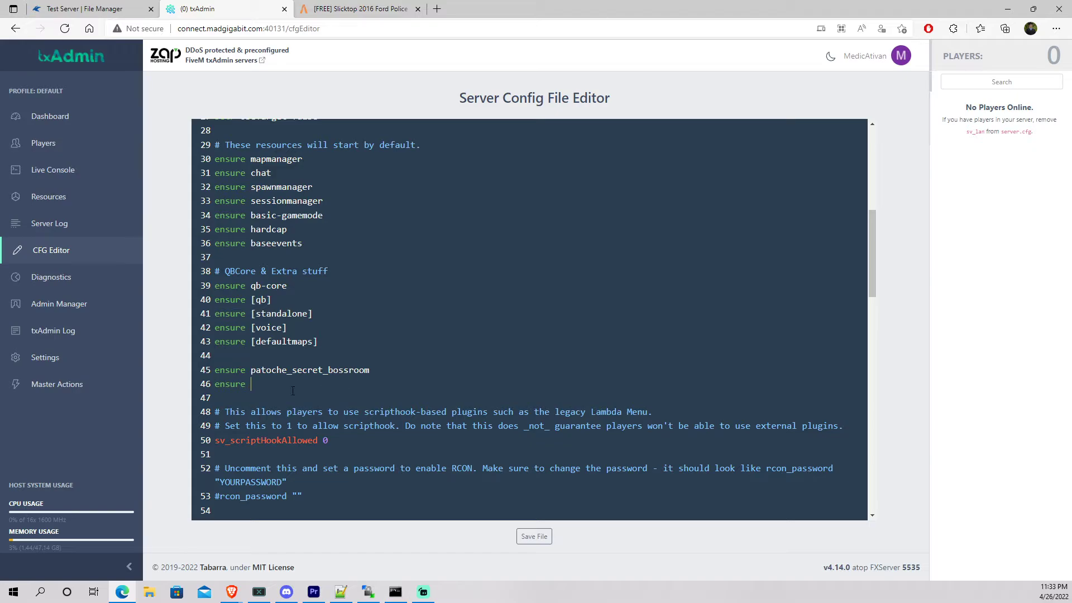
type("ensure")
right_click(269, 392)
left_click(316, 199)
left_click(533, 536)
Step: Restart the server from the txAdmin dashboard and confirm the restart
left_click(66, 117)
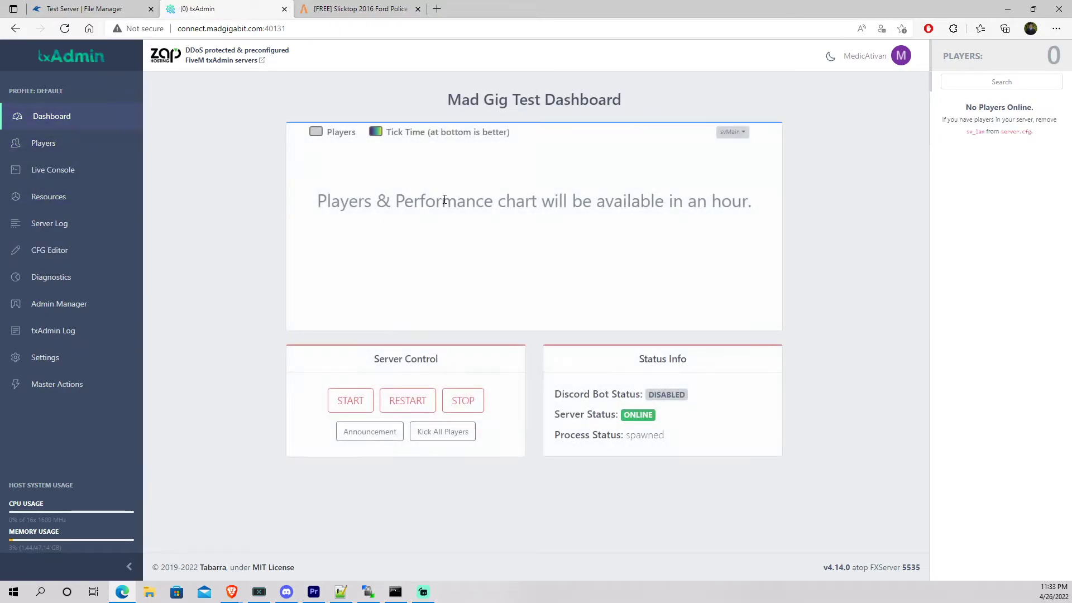
left_click(405, 399)
left_click(651, 334)
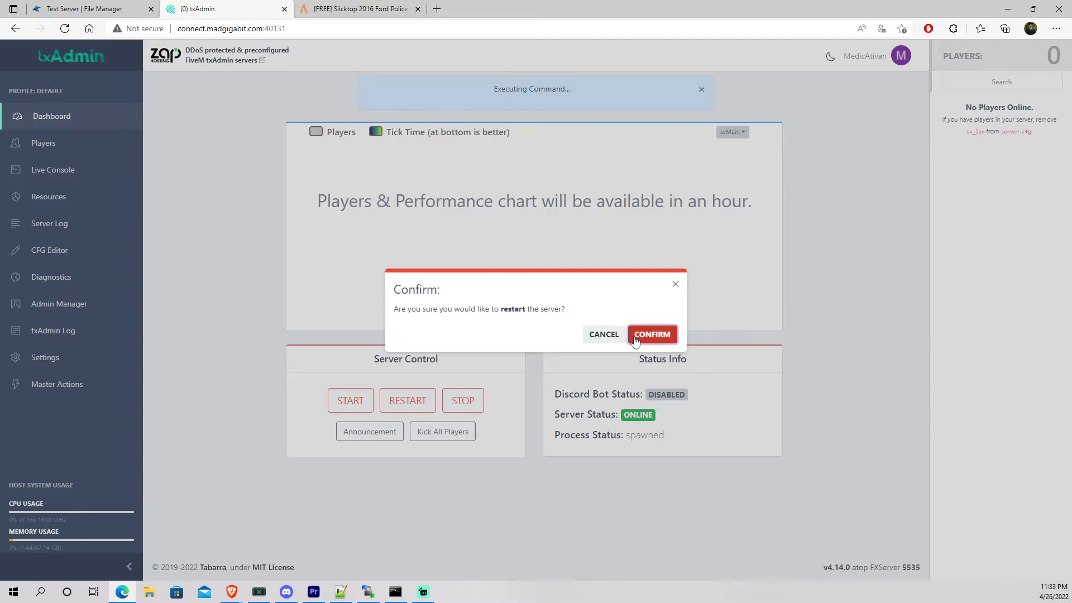
Step: Check the txAdmin live console for the startup lines of the patoche_secret_bossroom and slicktopFPIU resources
left_click(84, 170)
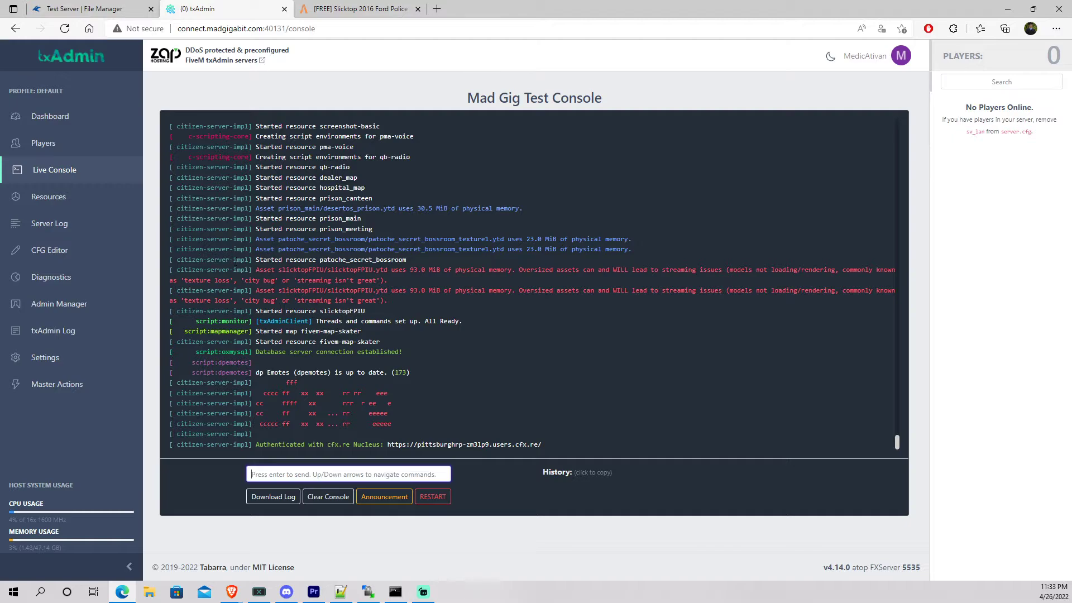
left_click_drag(256, 260, 370, 260)
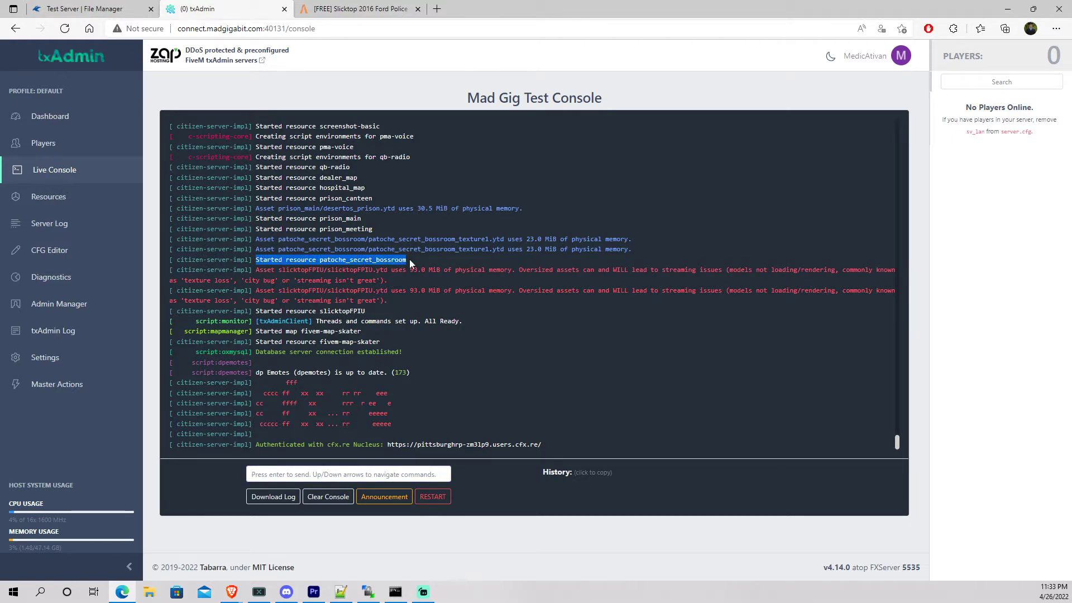
left_click(307, 293)
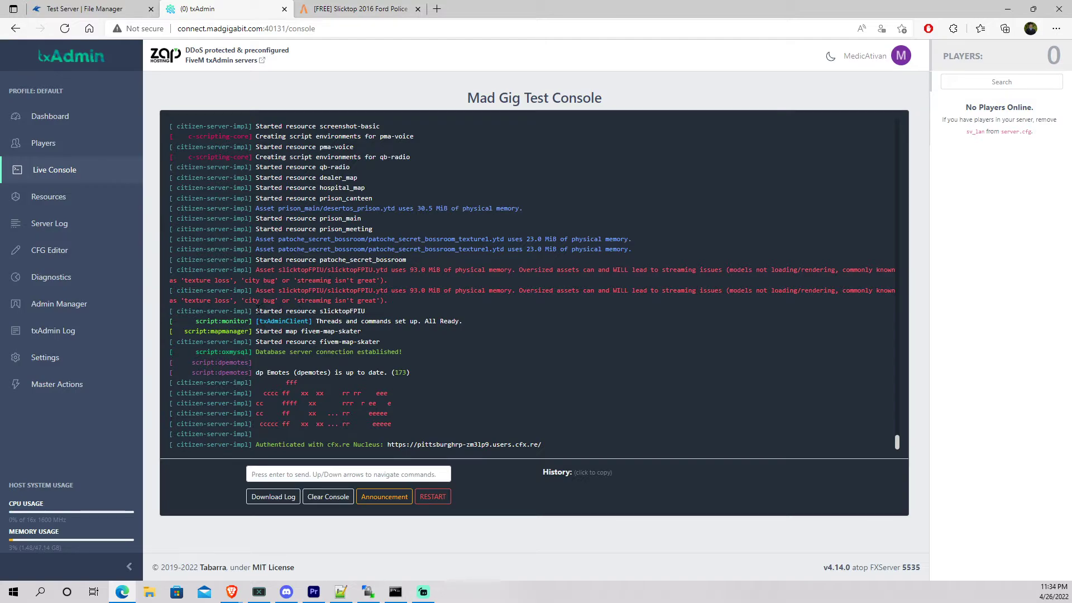
left_click_drag(256, 311, 339, 313)
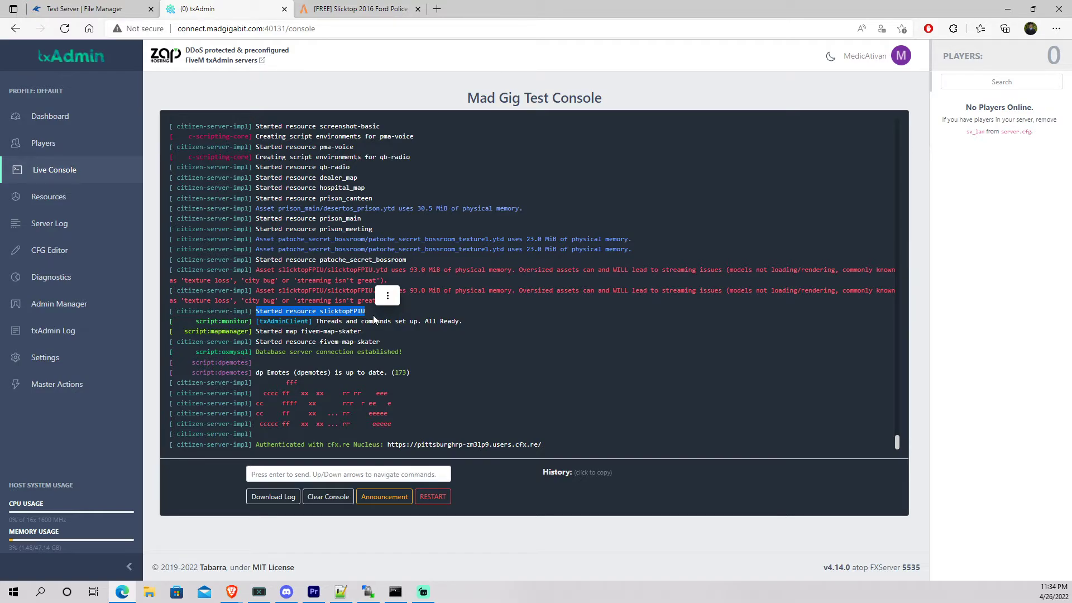
left_click(365, 310)
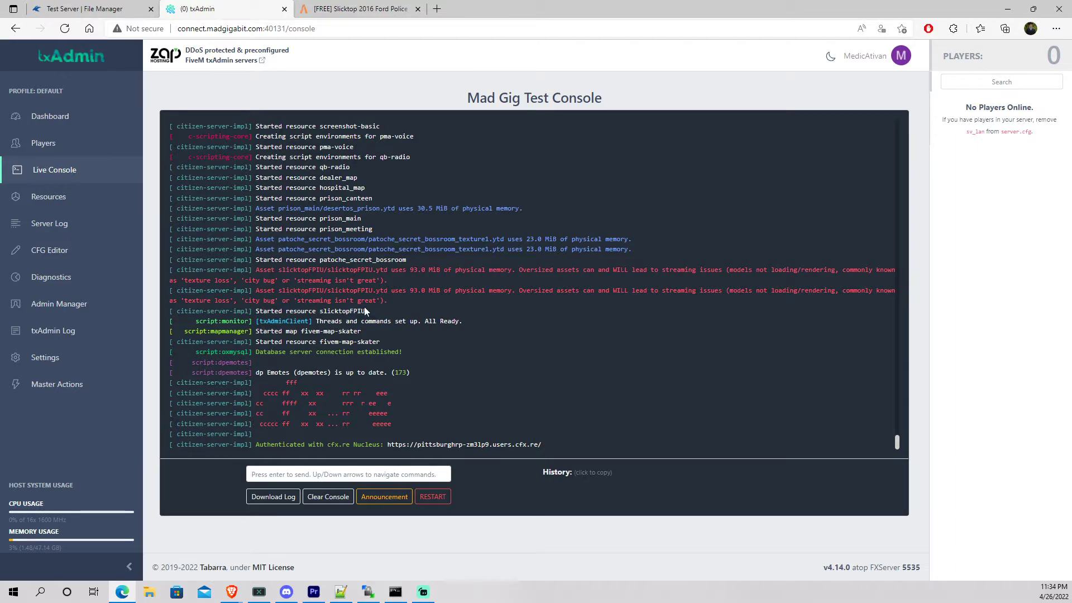
Step: Return to the server file manager and browse from the QBCoreFramework base folder through resources to [Police Cars]
left_click(140, 6)
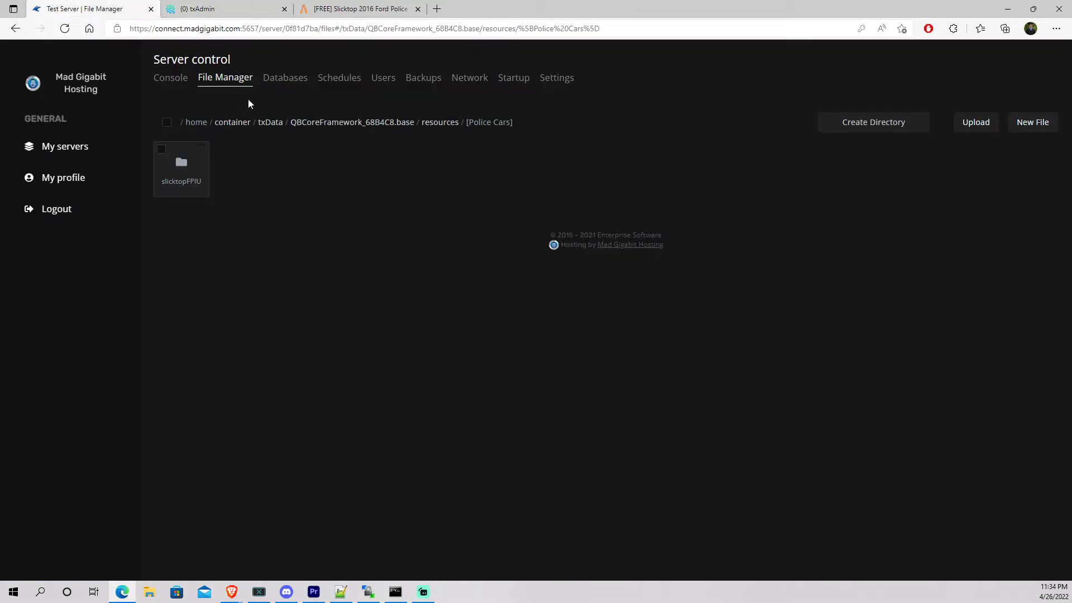
left_click(384, 129)
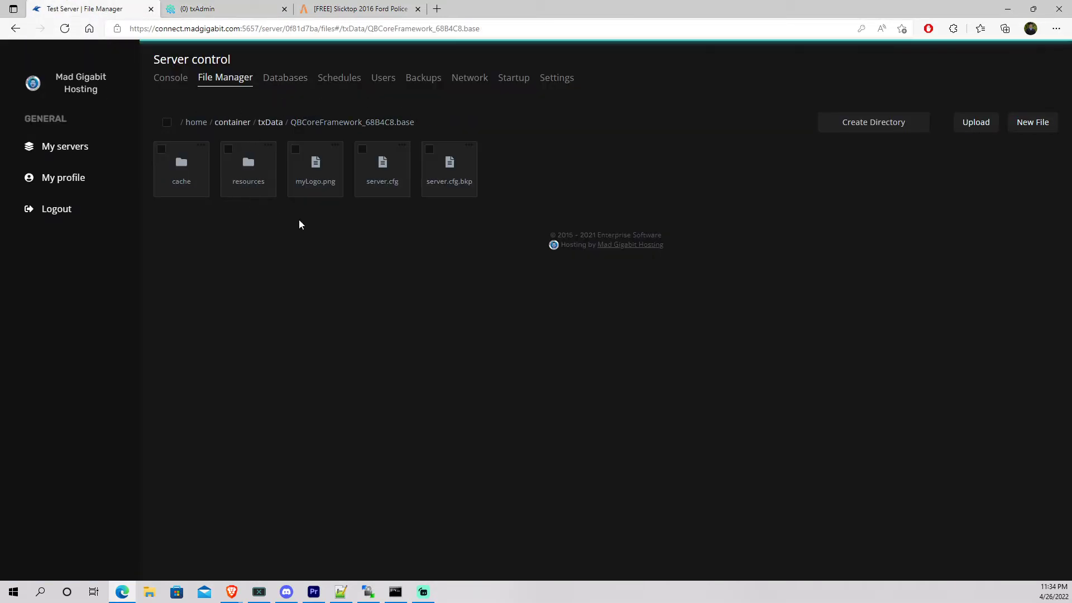
left_click(272, 190)
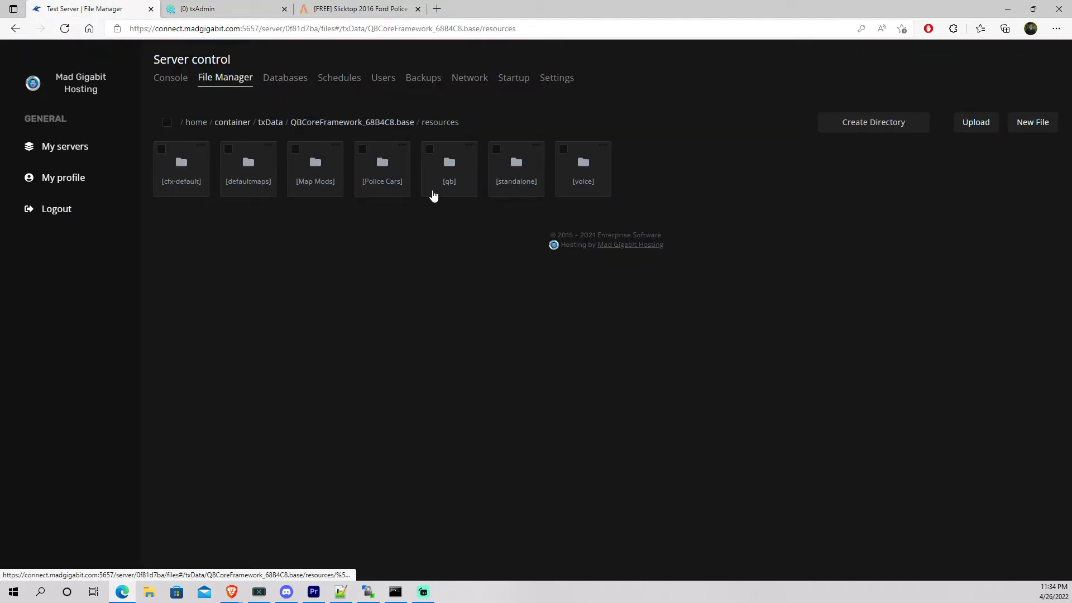
left_click(397, 194)
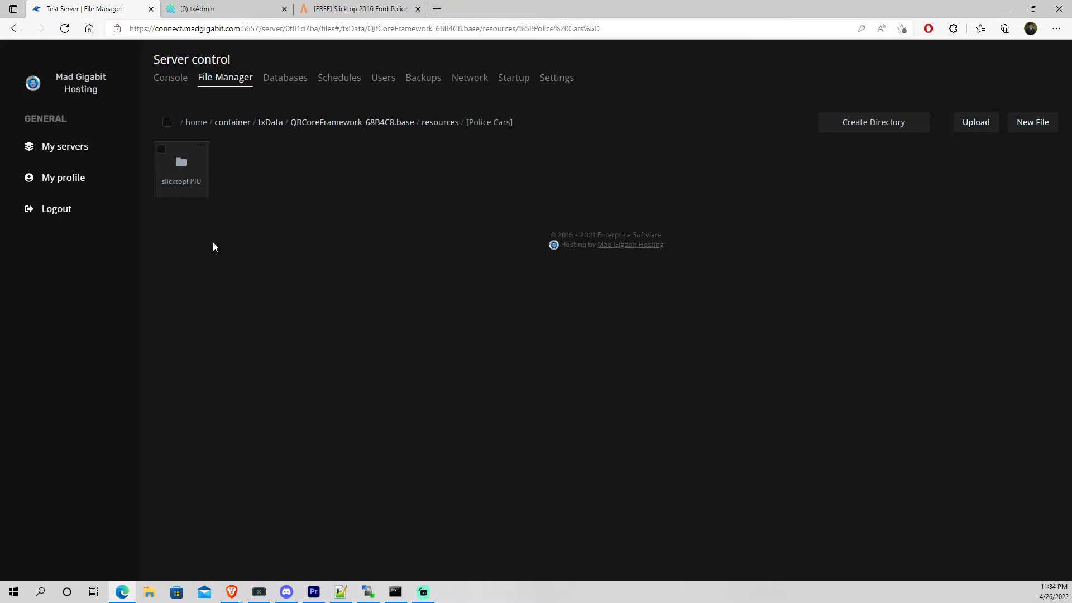
Step: Inspect the files in the slicktopFPIU resource folder and its stream subfolder, and look back at txAdmin's live console
left_click(189, 189)
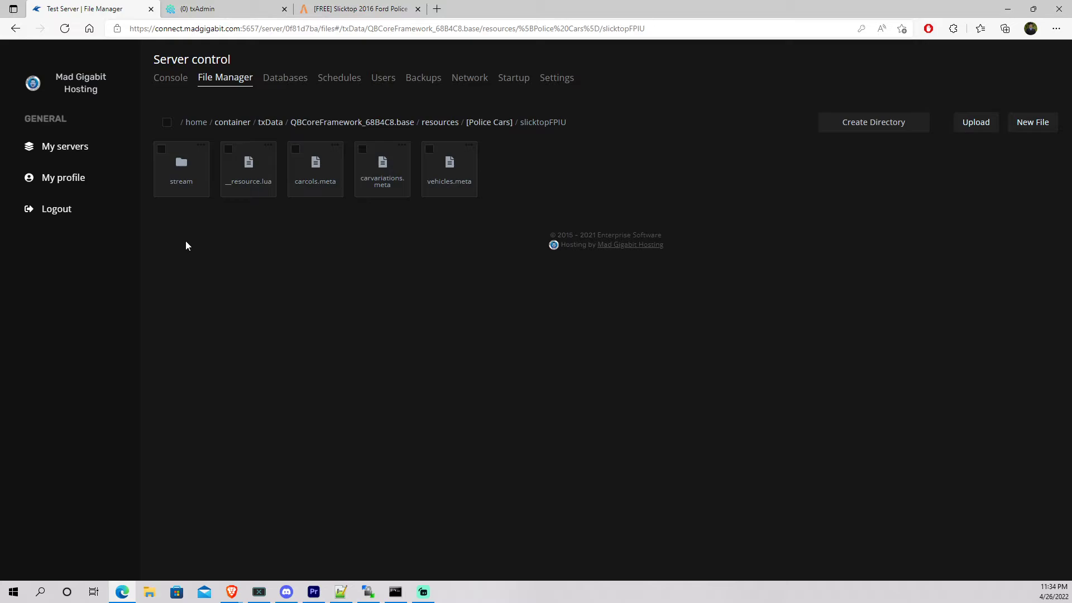
left_click(181, 177)
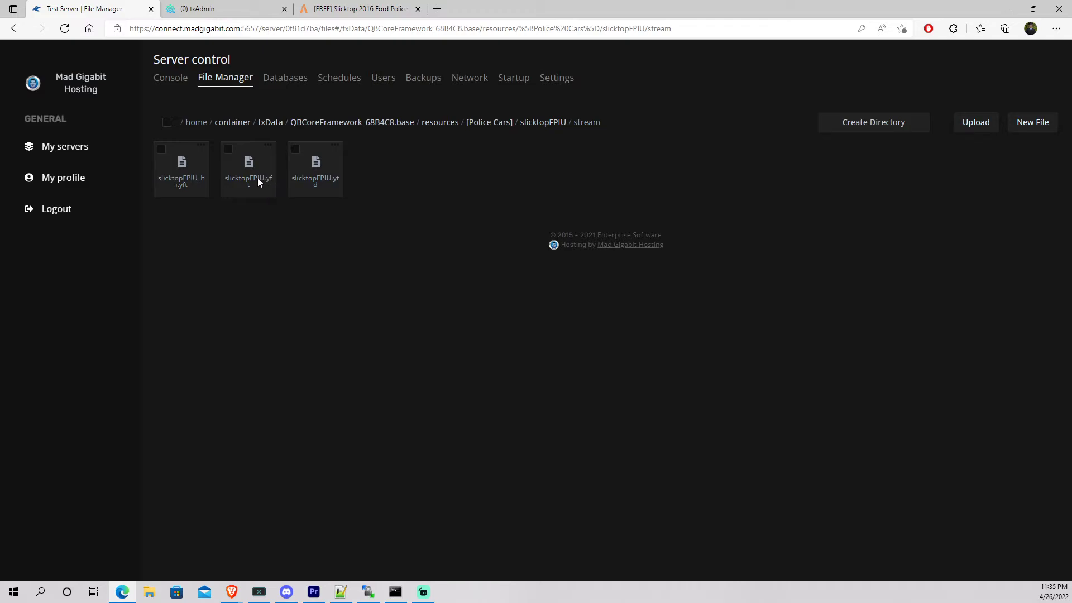
left_click(248, 8)
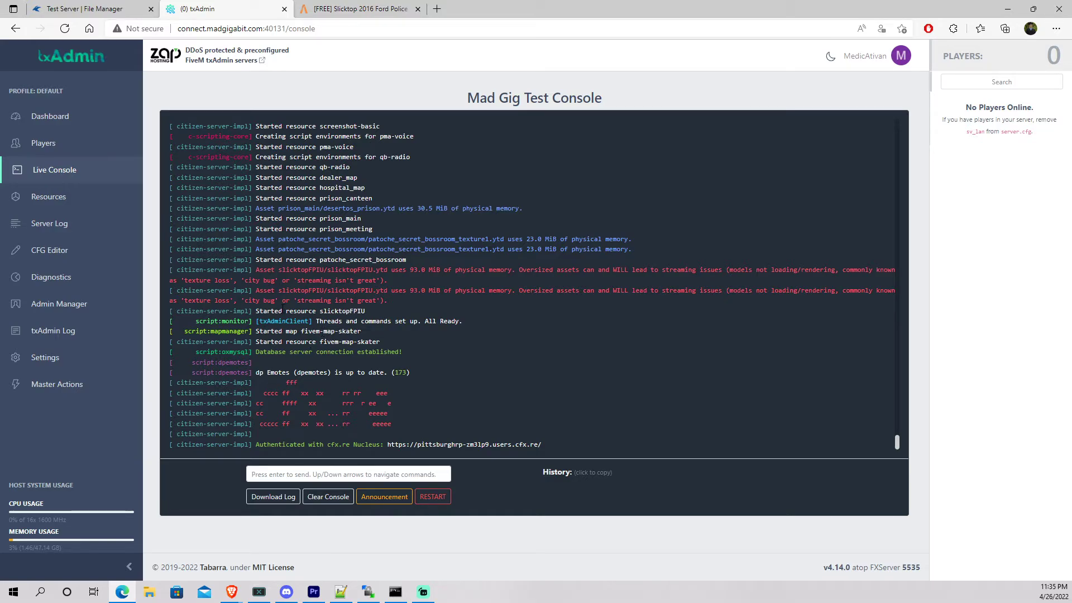
Step: Go back to the Cfx.re forum releases list, find the free standalone configurable WORLD PANEL script, and read through its post
left_click(360, 8)
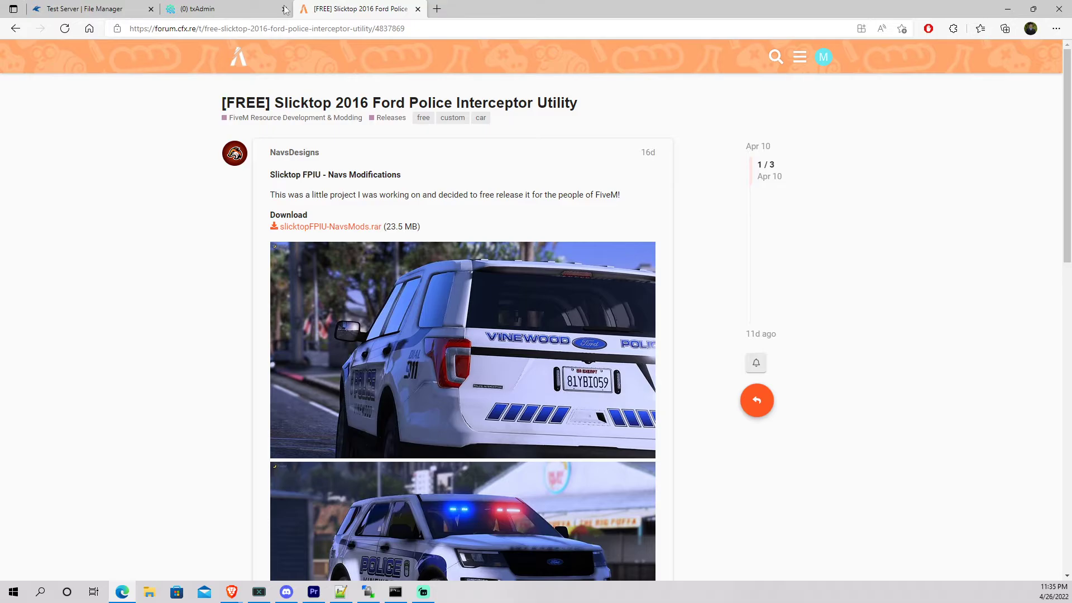
left_click(15, 29)
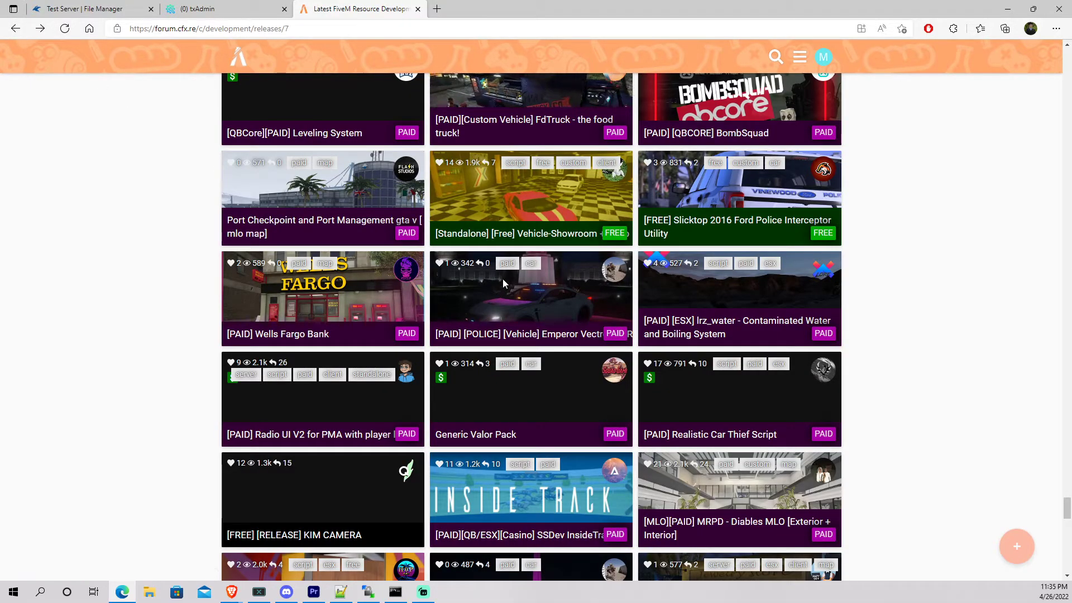
scroll(503, 279, "down", 8)
scroll(513, 270, "down", 6)
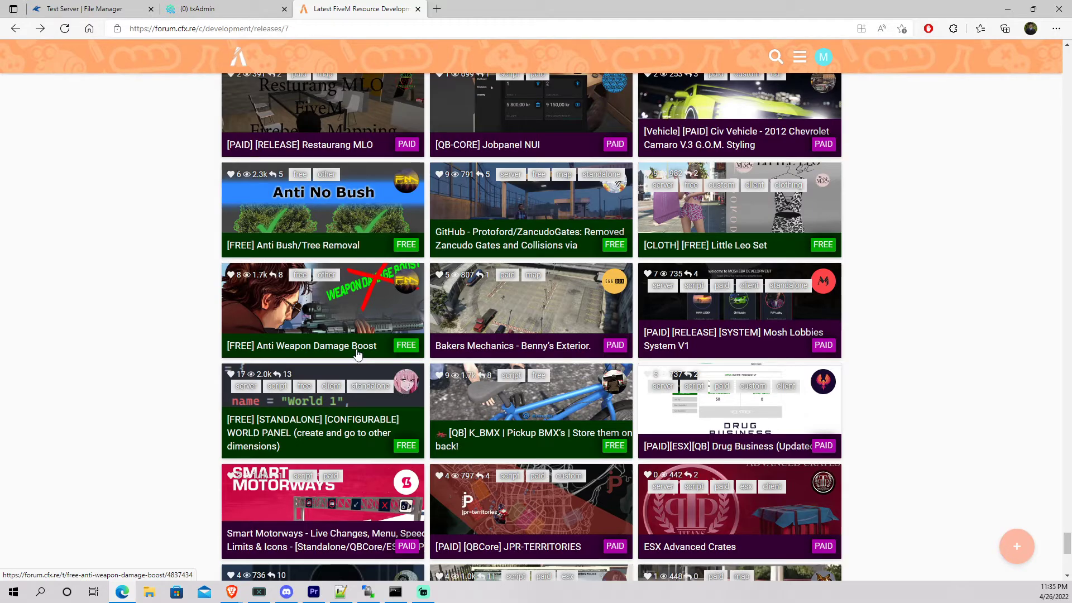
left_click(361, 425)
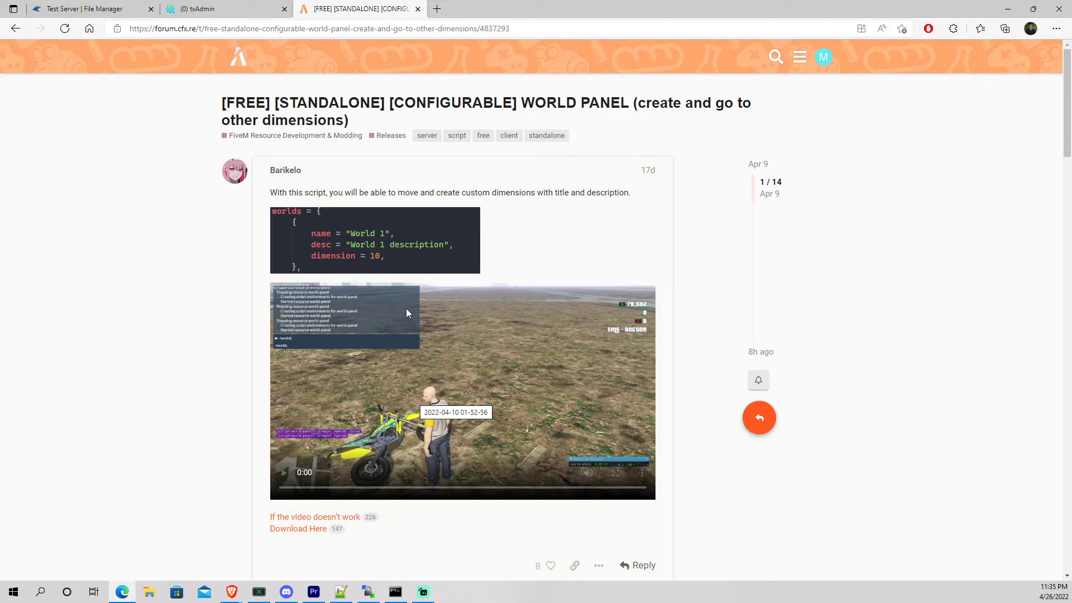
scroll(406, 308, "down", 8)
scroll(370, 256, "up", 7)
scroll(349, 305, "up", 2)
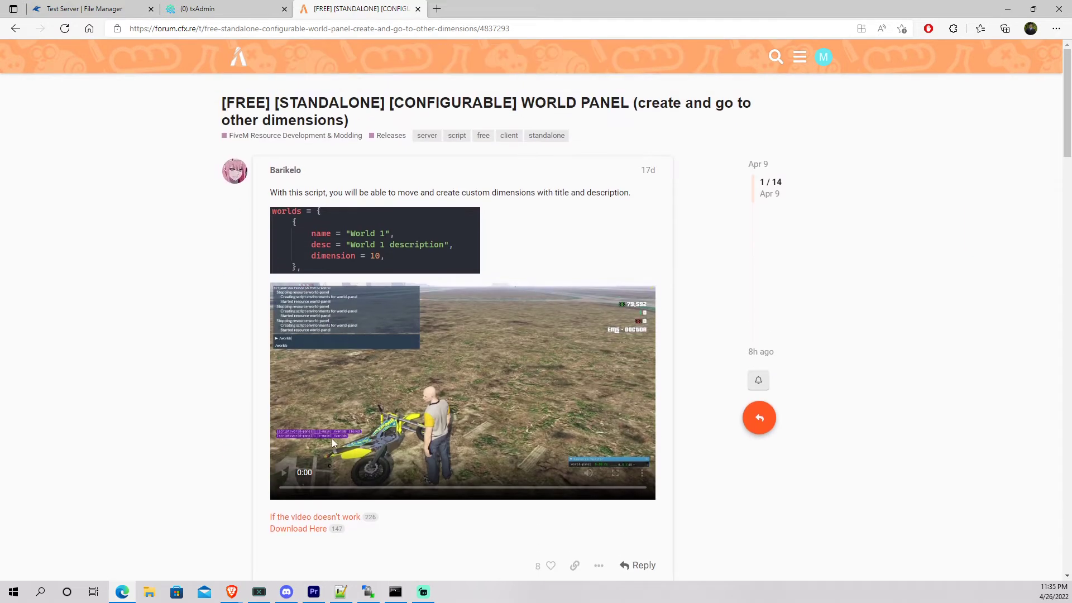
Step: Download the world-panel-ui repository from GitHub as a ZIP and open world-panel-ui-main.zip
left_click(301, 529)
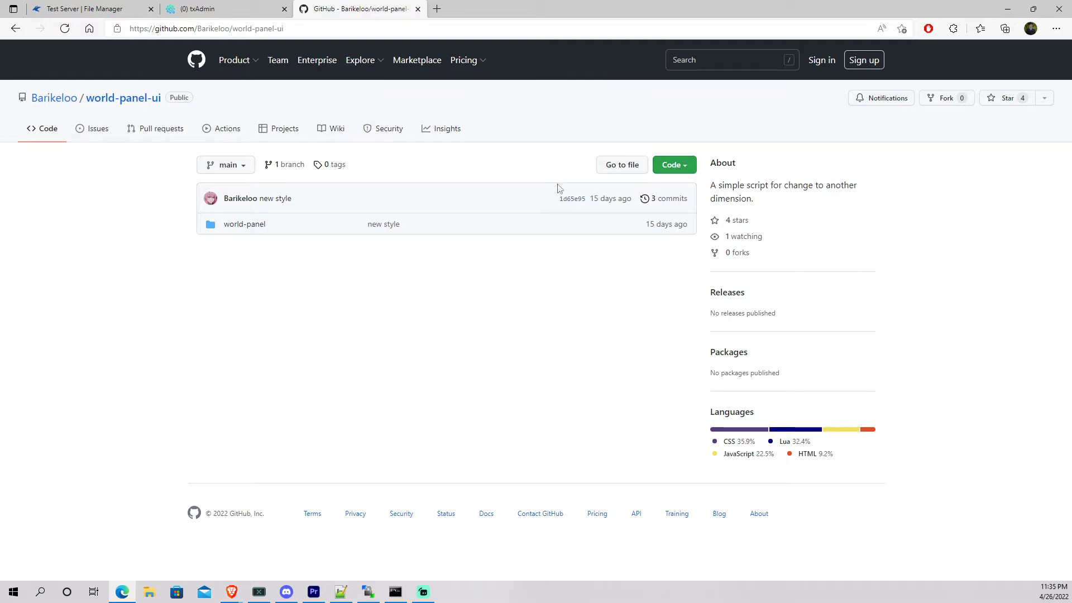
left_click(686, 168)
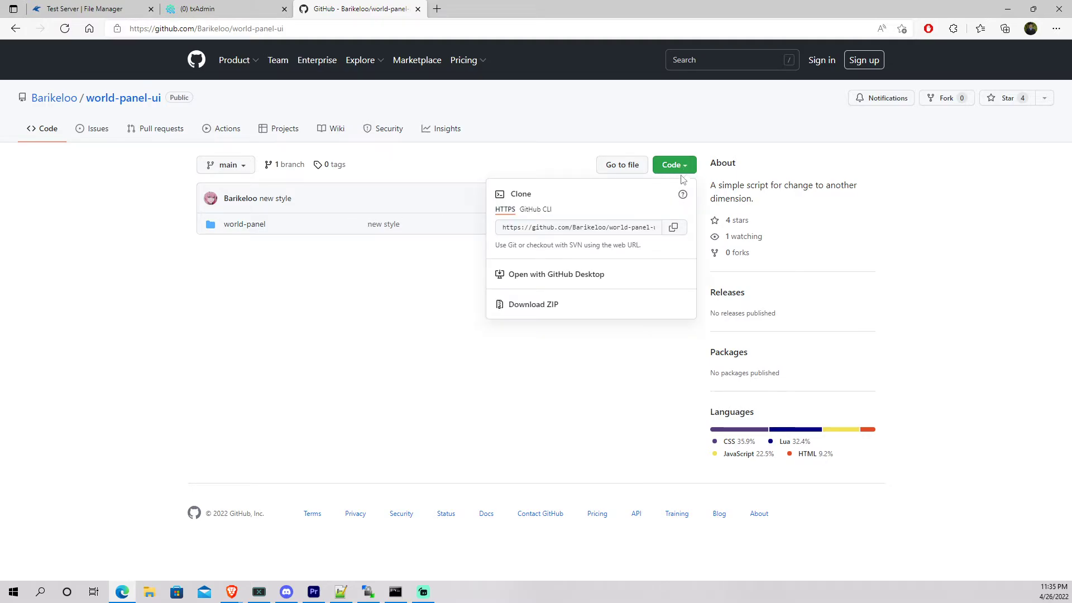
left_click(539, 308)
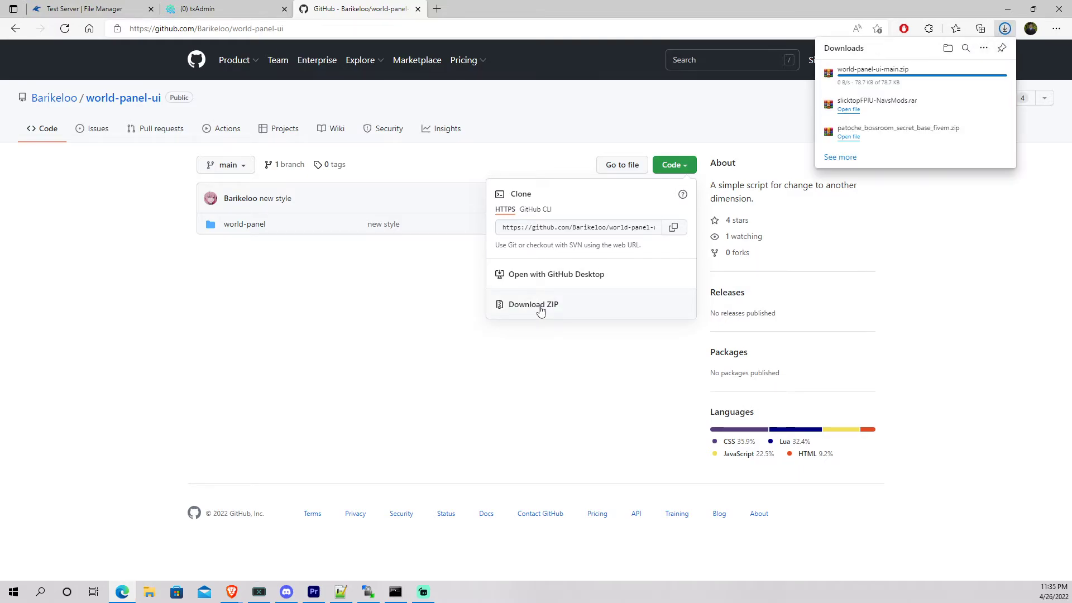
left_click(848, 78)
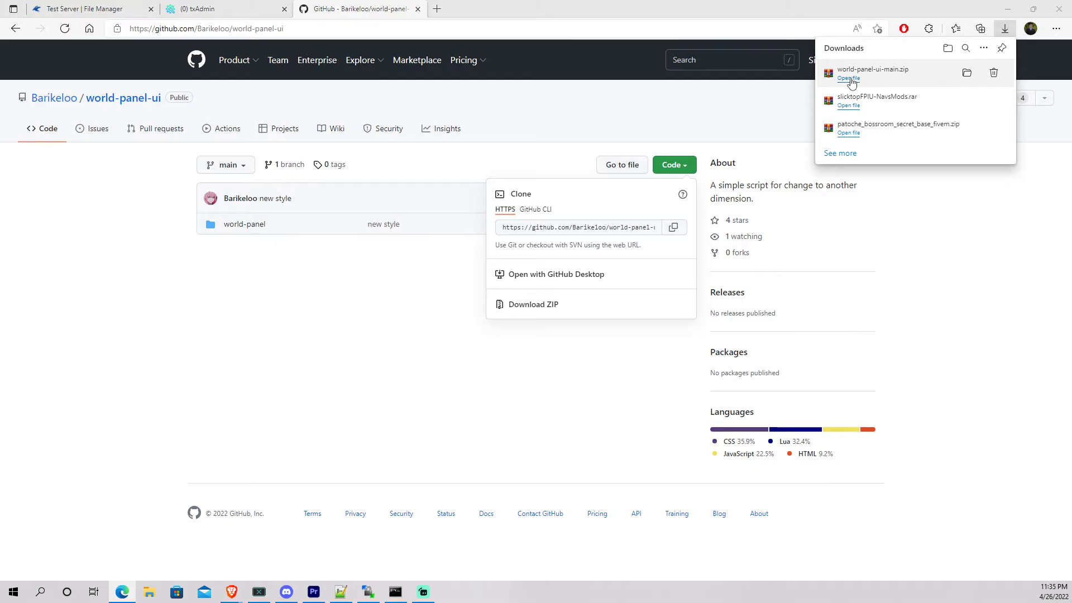
Step: Uncover the desktop behind the browser and archive windows, and inspect the world-panel folder inside world-panel-ui-main for its fxmanifest.lua
left_click_drag(748, 10, 702, 218)
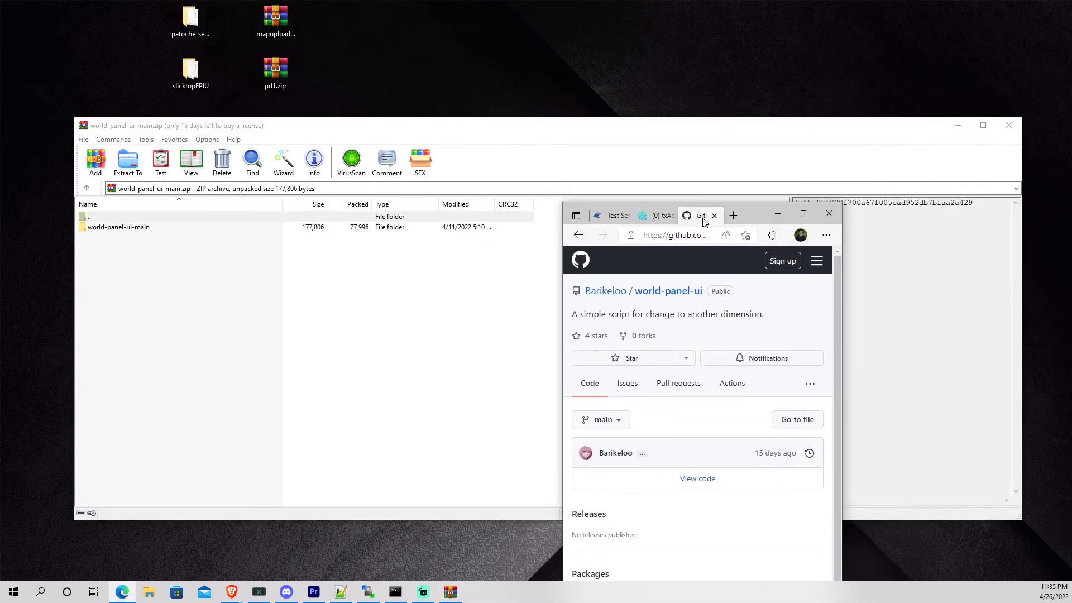
left_click_drag(285, 128, 283, 180)
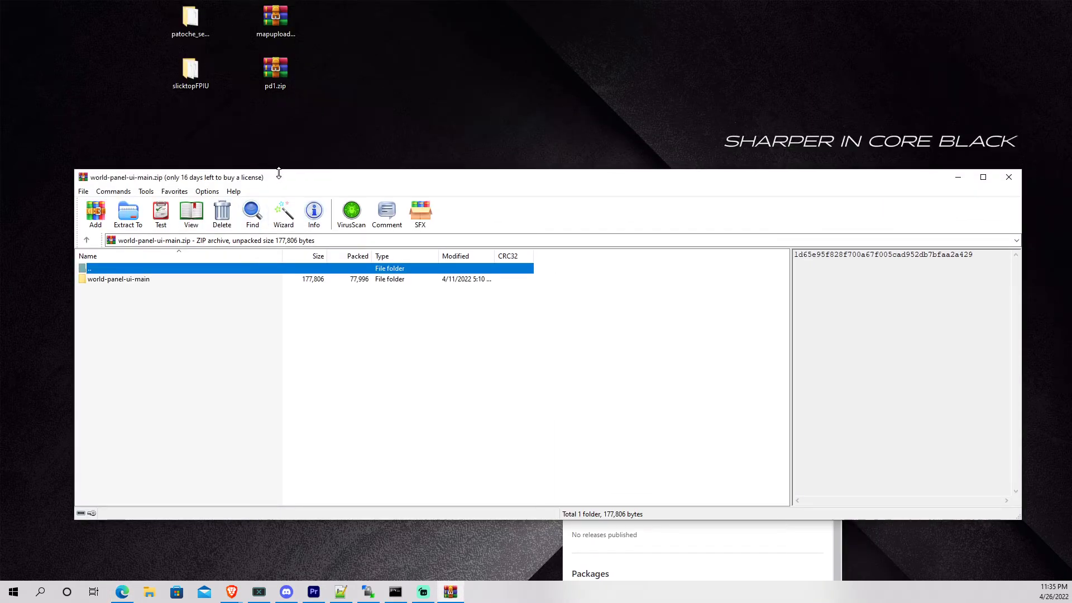
double_click(133, 283)
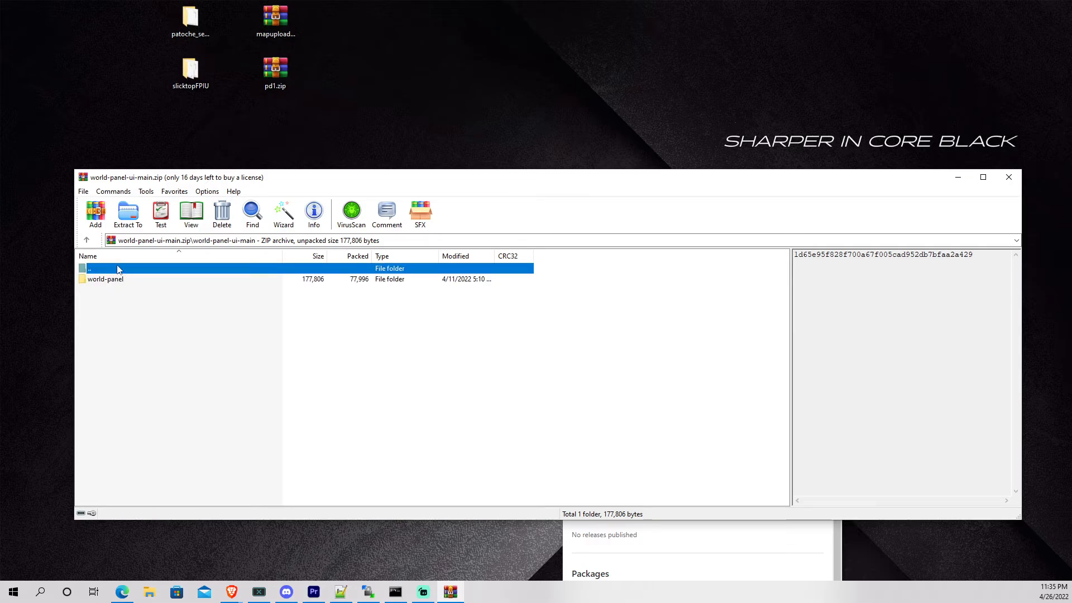
double_click(120, 272)
double_click(106, 282)
left_click(108, 282)
double_click(109, 282)
left_click(109, 302)
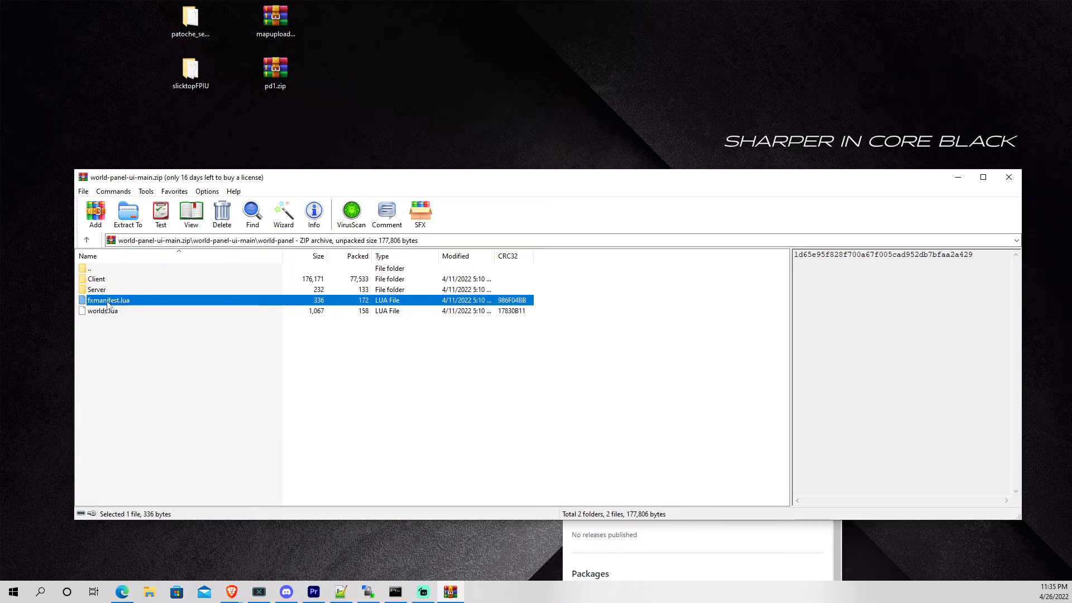
Step: Extract the world-panel folder from the archive to the desktop and close the archive
double_click(91, 273)
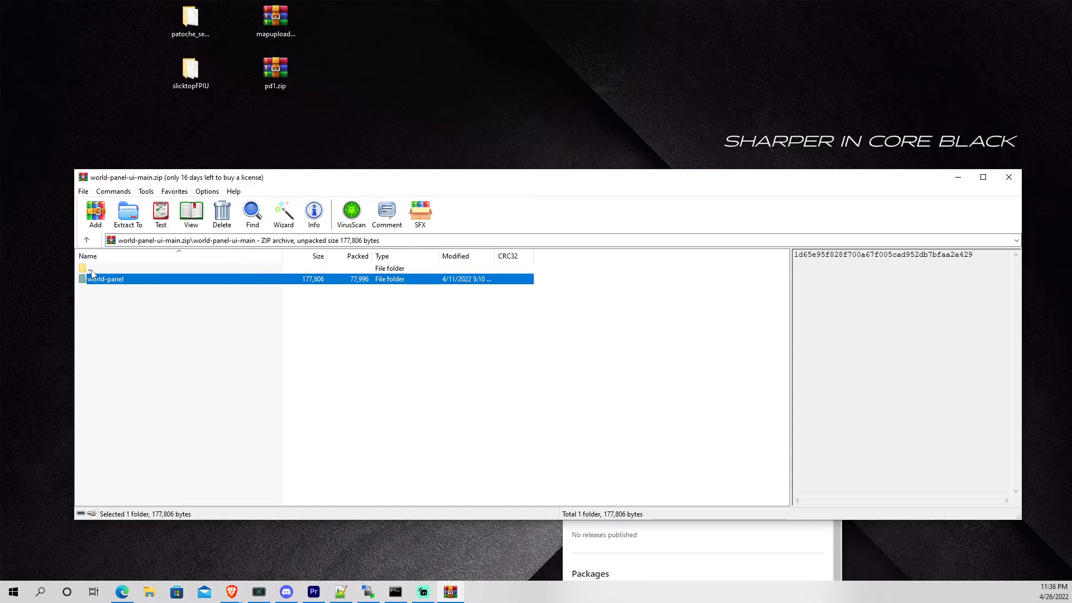
left_click(190, 125)
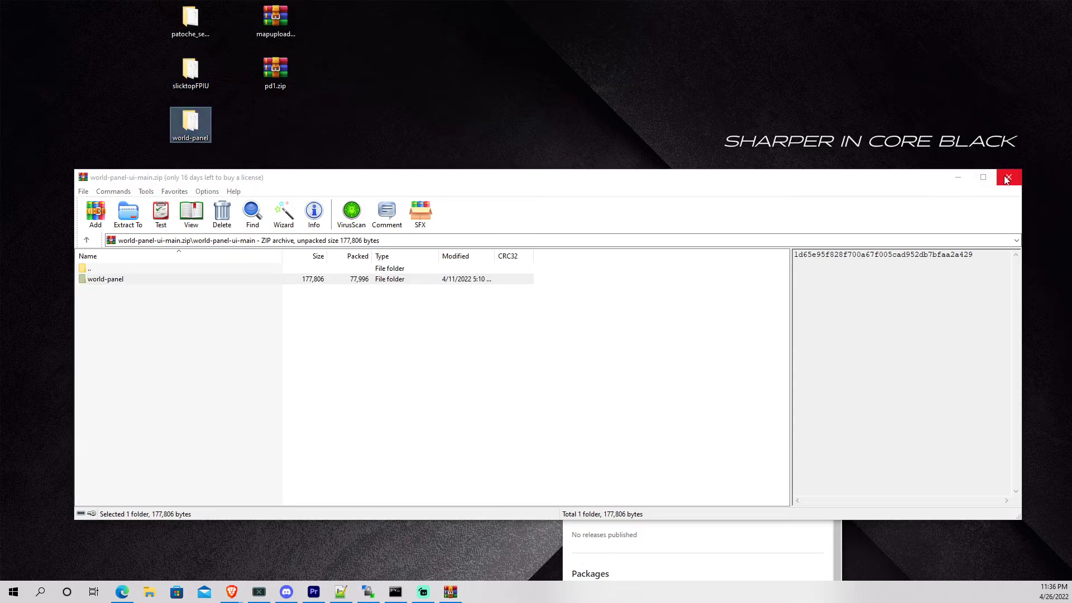
left_click(1008, 176)
Step: Create a new empty ZIP archive named world.zip on the desktop
right_click(283, 131)
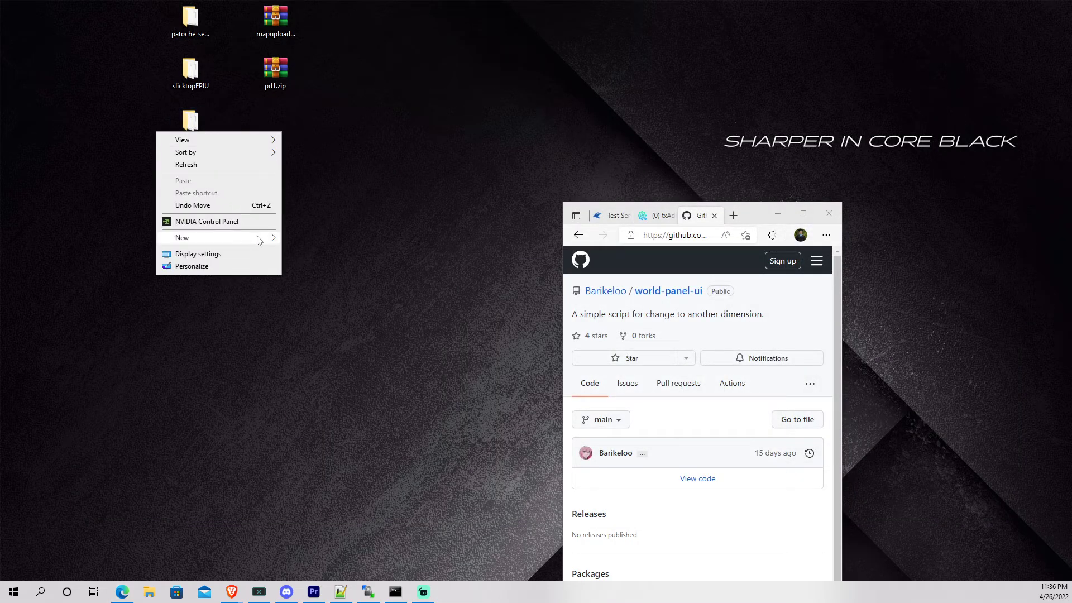
mouse_move(251, 238)
left_click(330, 303)
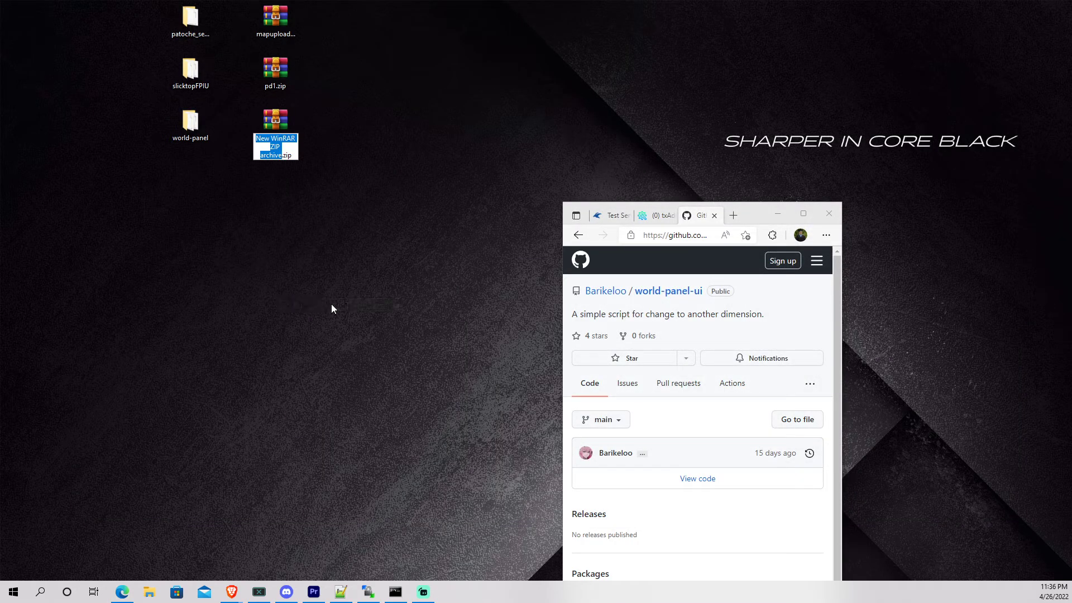
type("world")
key("Return")
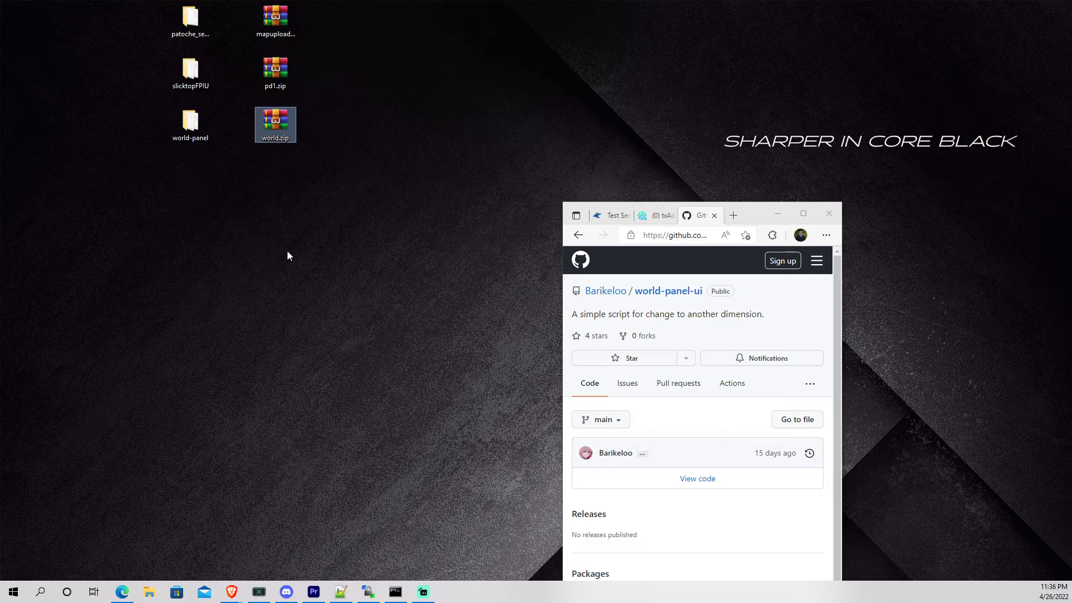
Step: Copy the world-panel folder's name without changing it, and add the folder to world.zip on the desktop
left_click(200, 135)
right_click(200, 136)
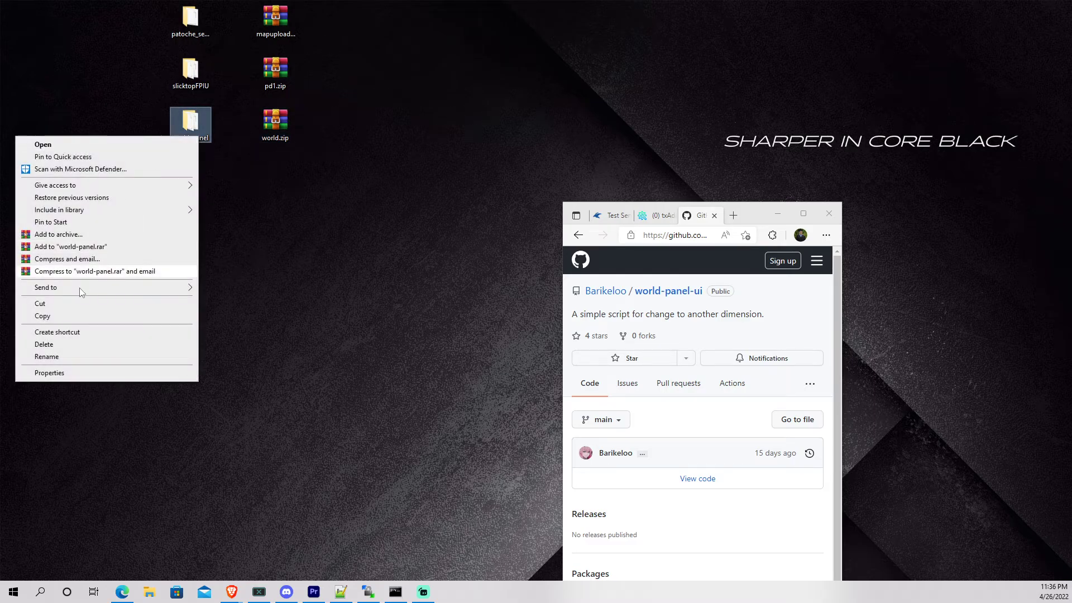
left_click(68, 357)
right_click(190, 139)
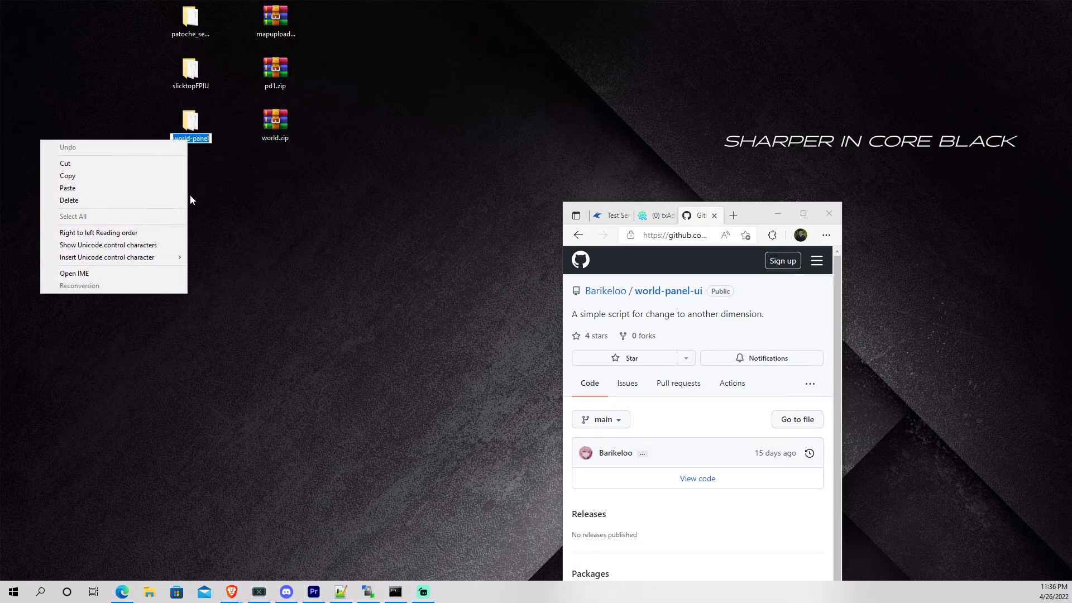
left_click(172, 177)
key("Return")
left_click_drag(171, 141, 271, 122)
Step: Return to the server file manager in the maximized browser and create a directory named [Scripts] in the QBCoreFramework resources folder
left_click_drag(748, 215, 735, 212)
double_click(736, 212)
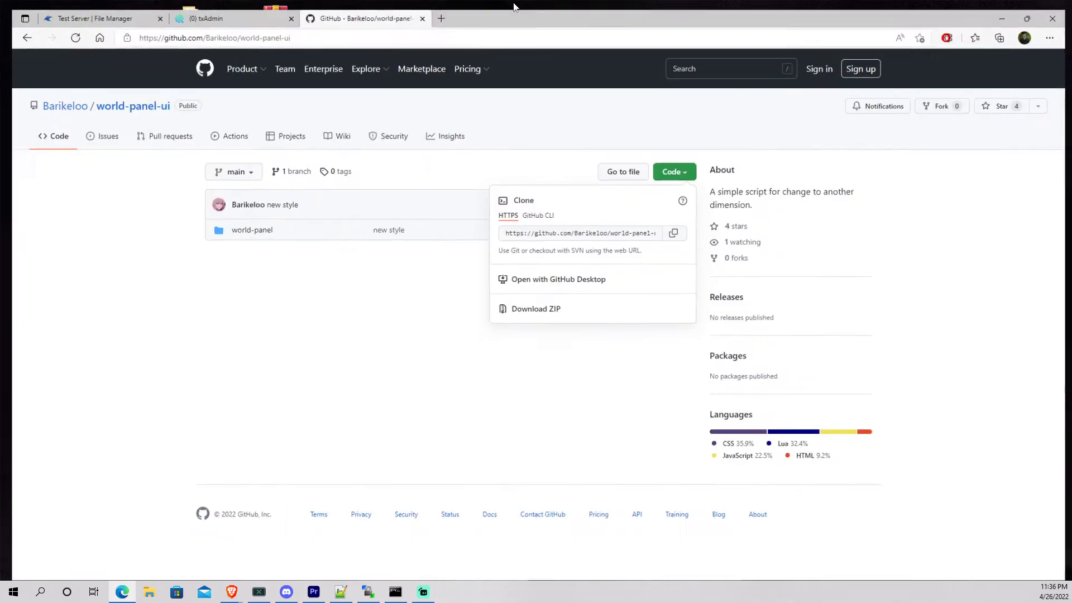
left_click(84, 9)
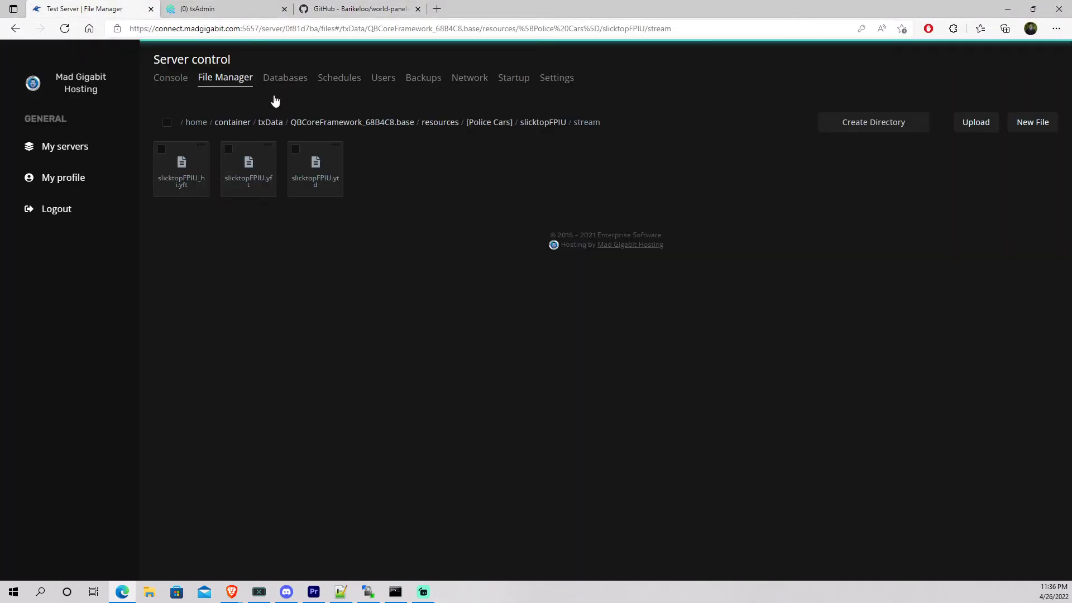
left_click(392, 123)
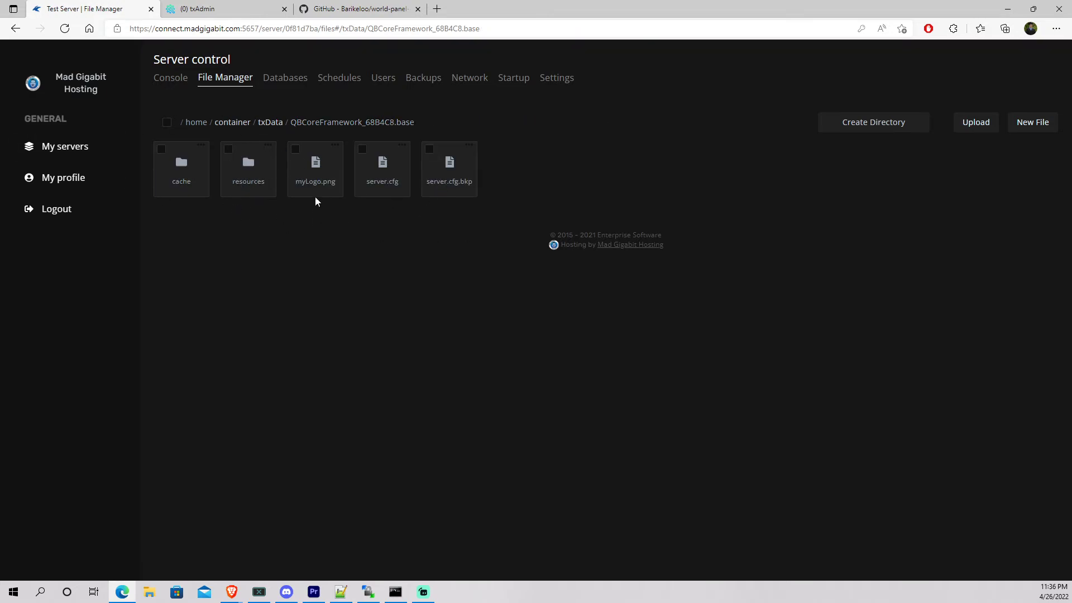
left_click(241, 191)
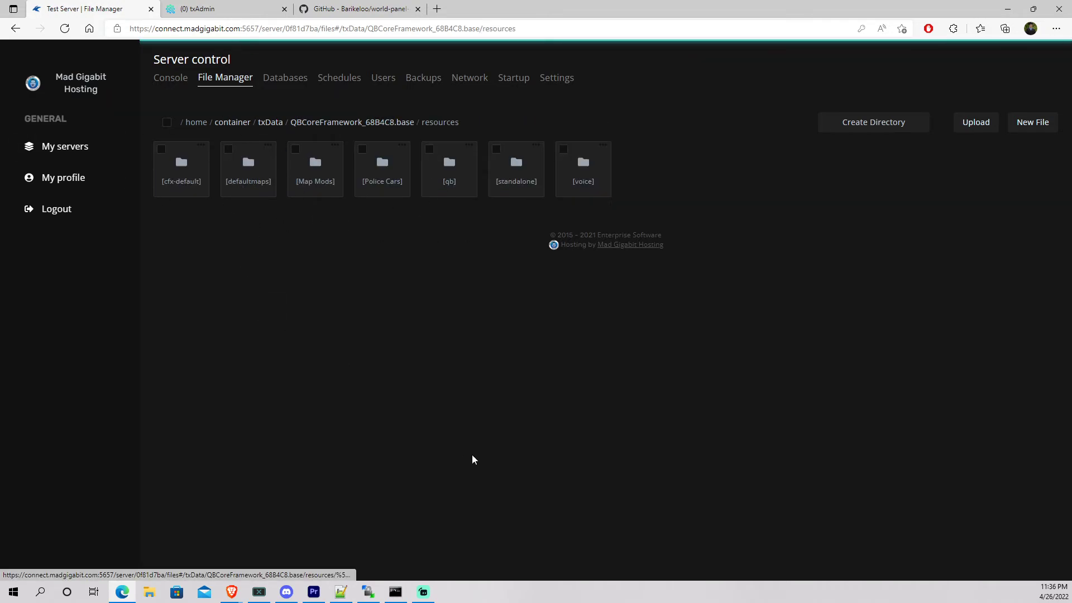
left_click(898, 122)
type("[Scripts]")
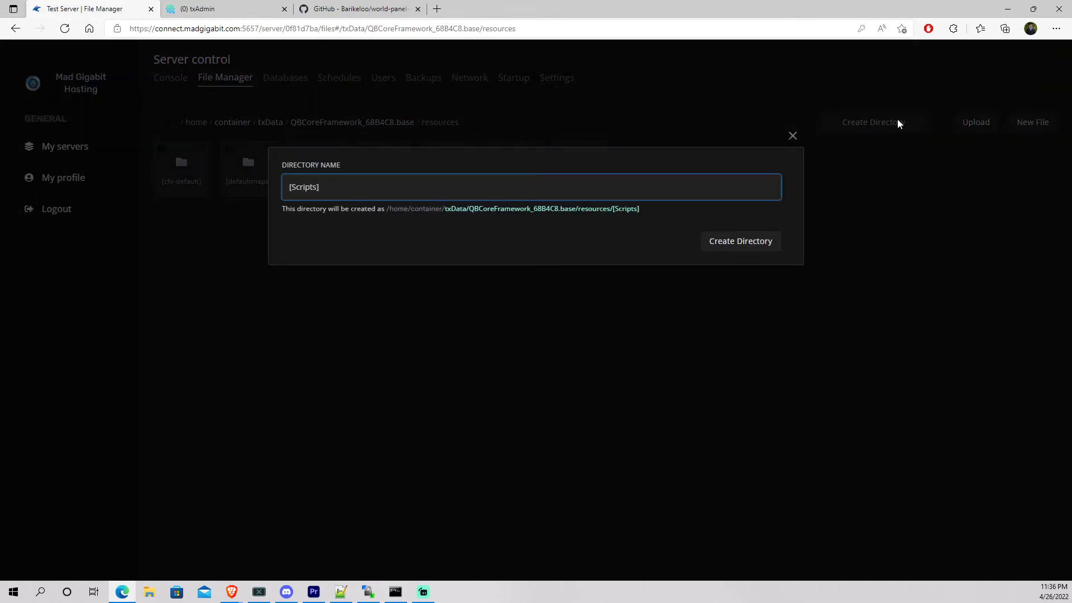
key("Return")
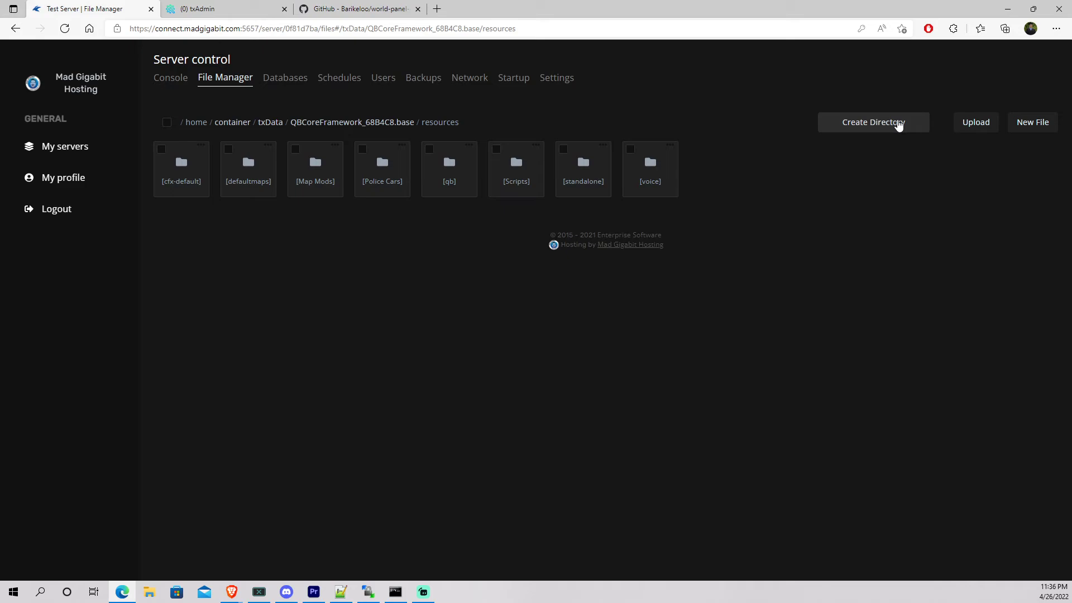
Step: Upload world.zip from the desktop into the [Scripts] directory
left_click(516, 188)
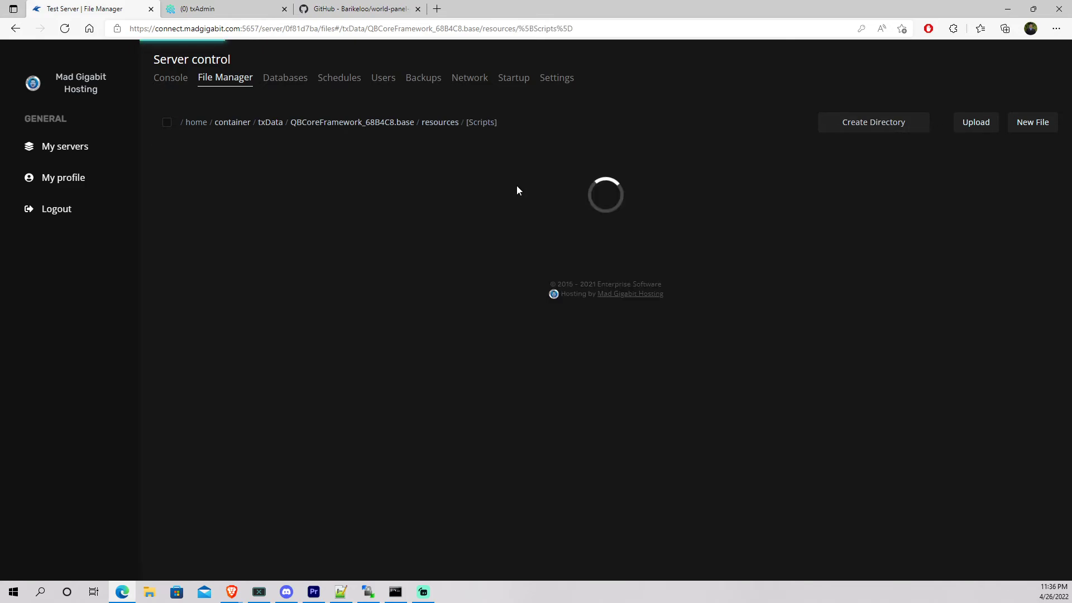
left_click(965, 123)
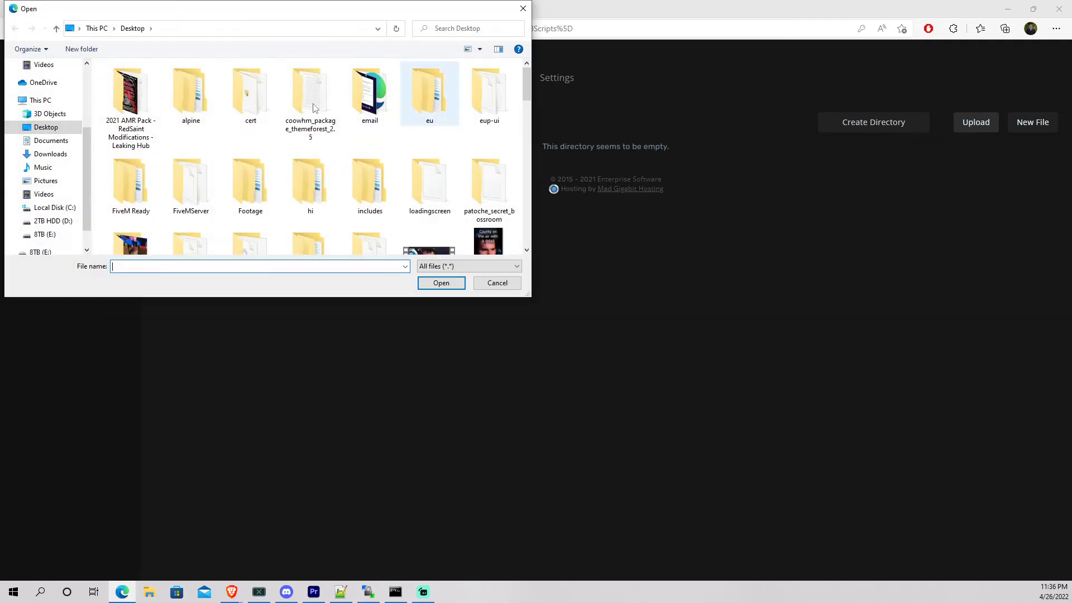
scroll(46, 111, "up", 3)
left_click(45, 75)
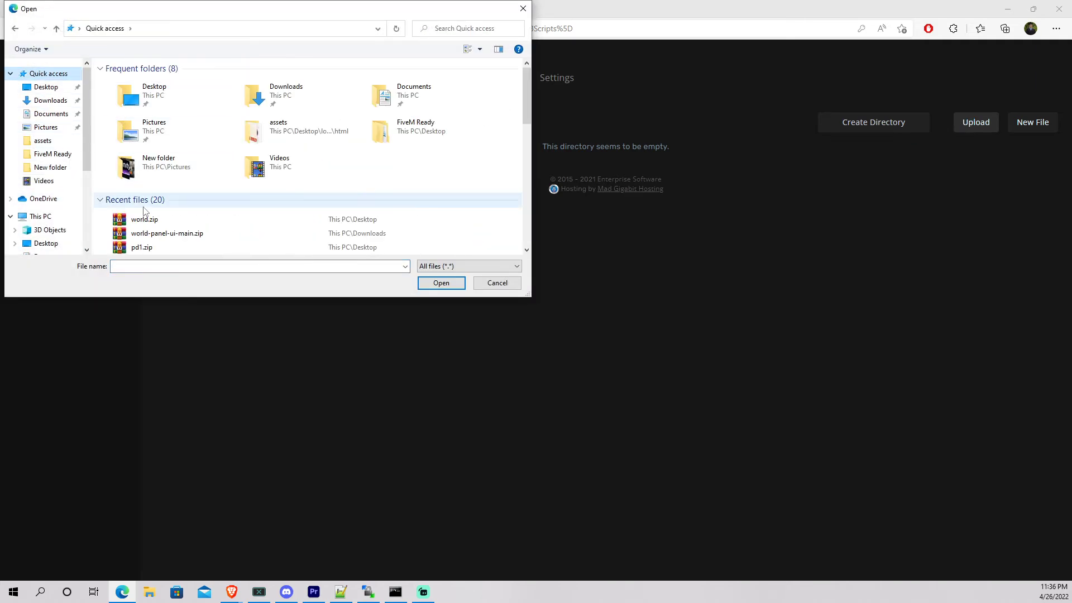
double_click(139, 216)
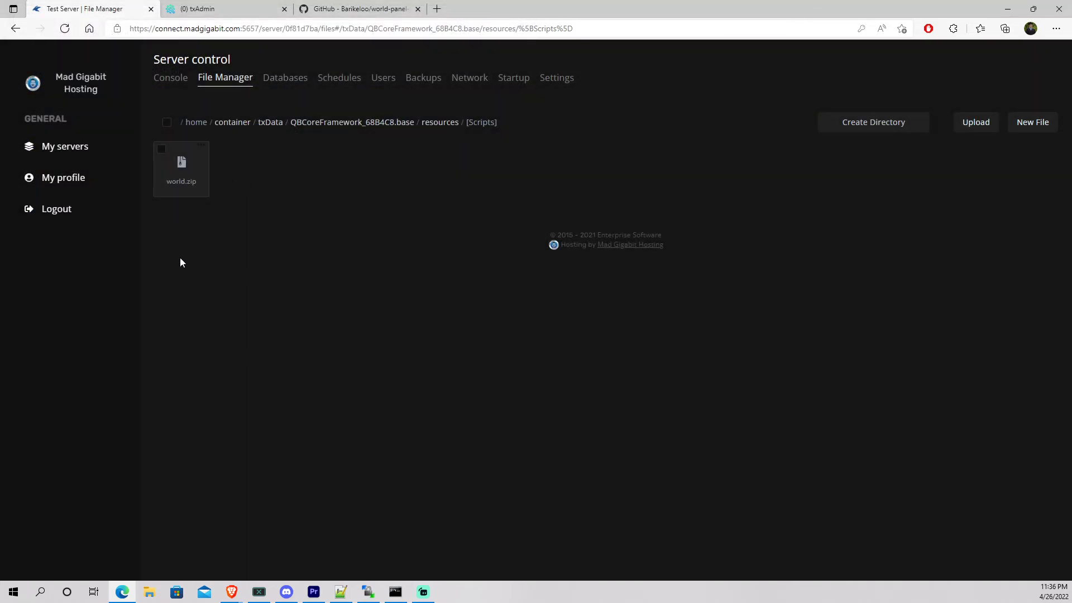
Step: Unarchive world.zip in the [Scripts] directory and permanently delete the ZIP archive
right_click(191, 150)
left_click(144, 253)
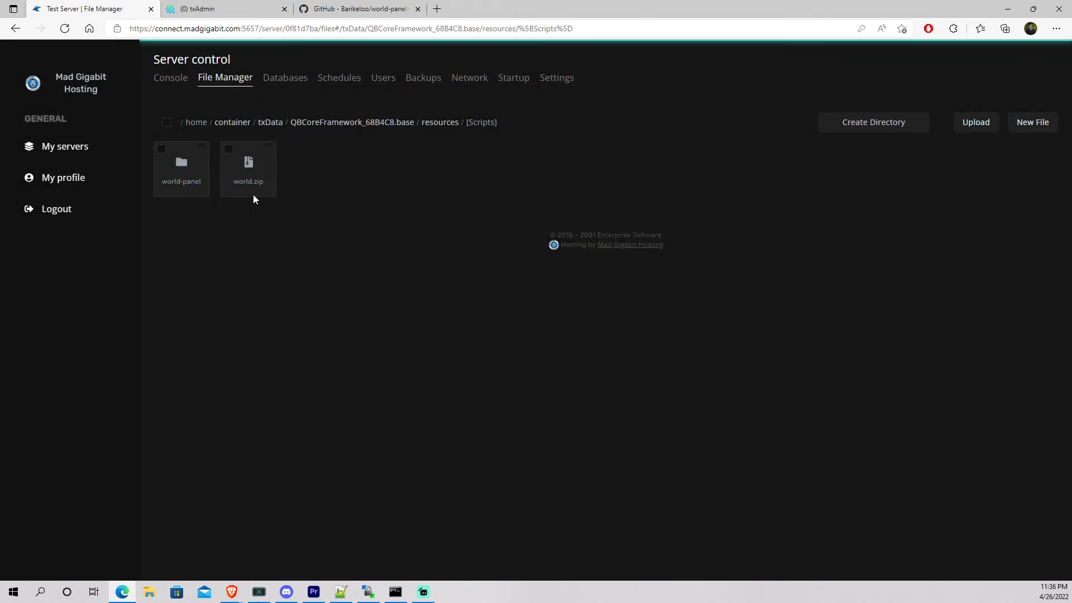
right_click(253, 196)
left_click(190, 292)
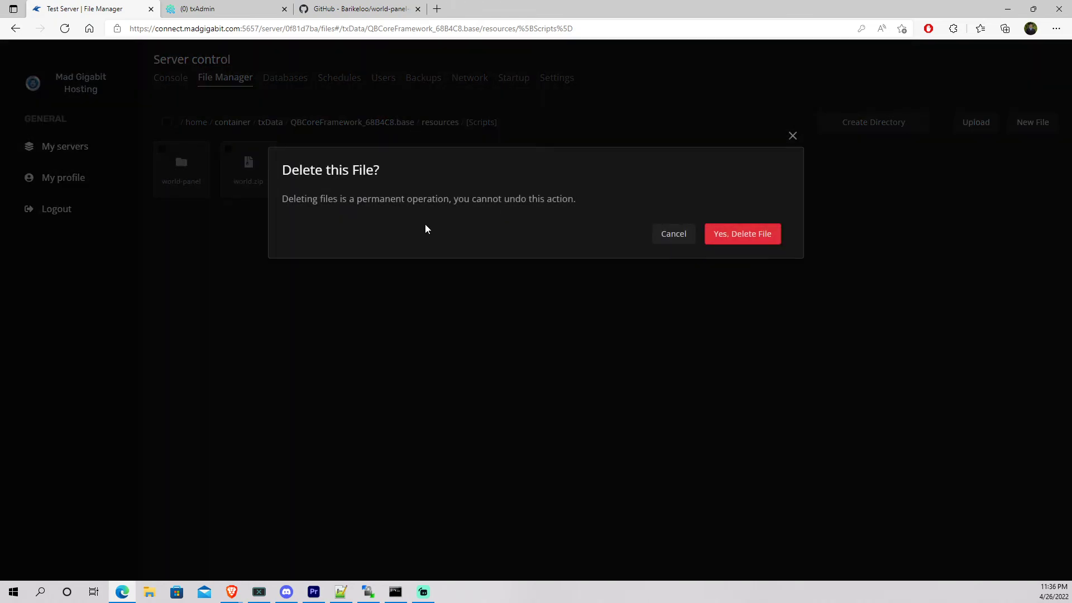
left_click(710, 234)
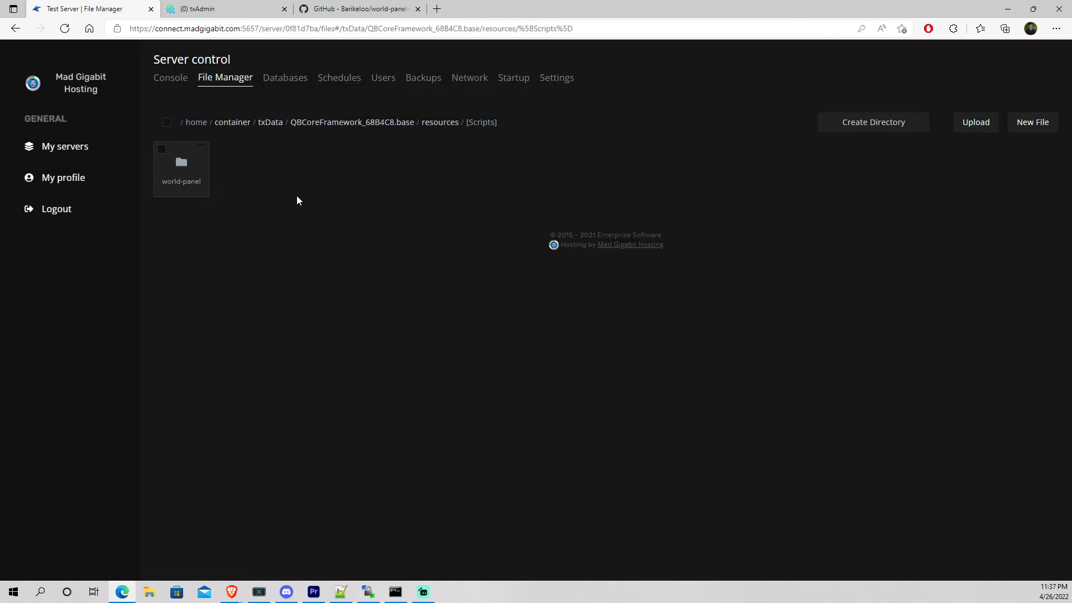
Step: Switch to txAdmin, add the line "ensure world-panel" below "ensure slicktopFPIU" in the server config file, and save it
key("ctrl+Tab")
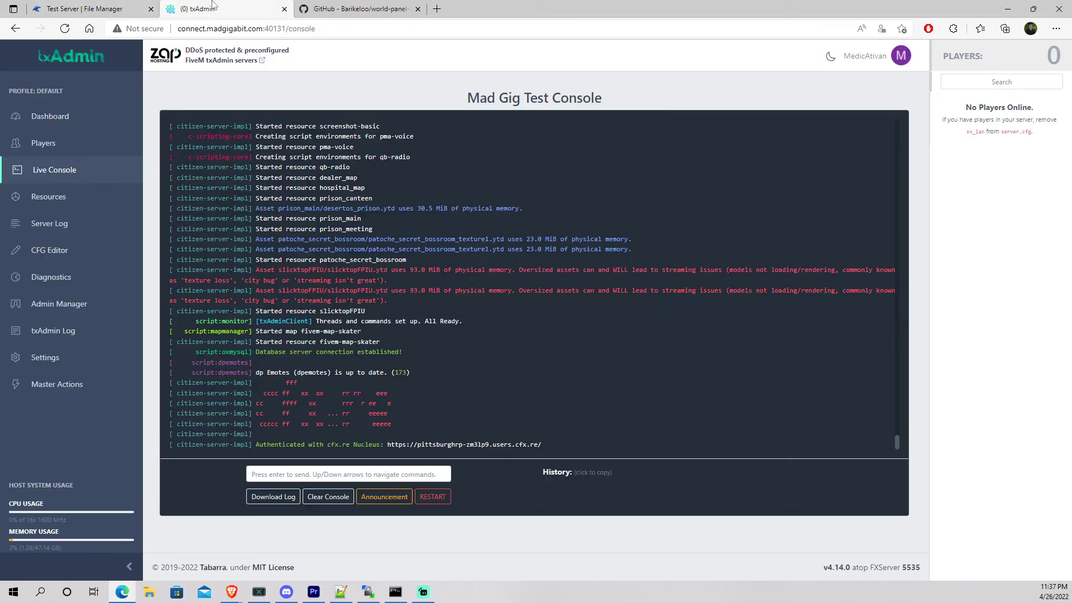
left_click(54, 254)
scroll(414, 401, "down", 3)
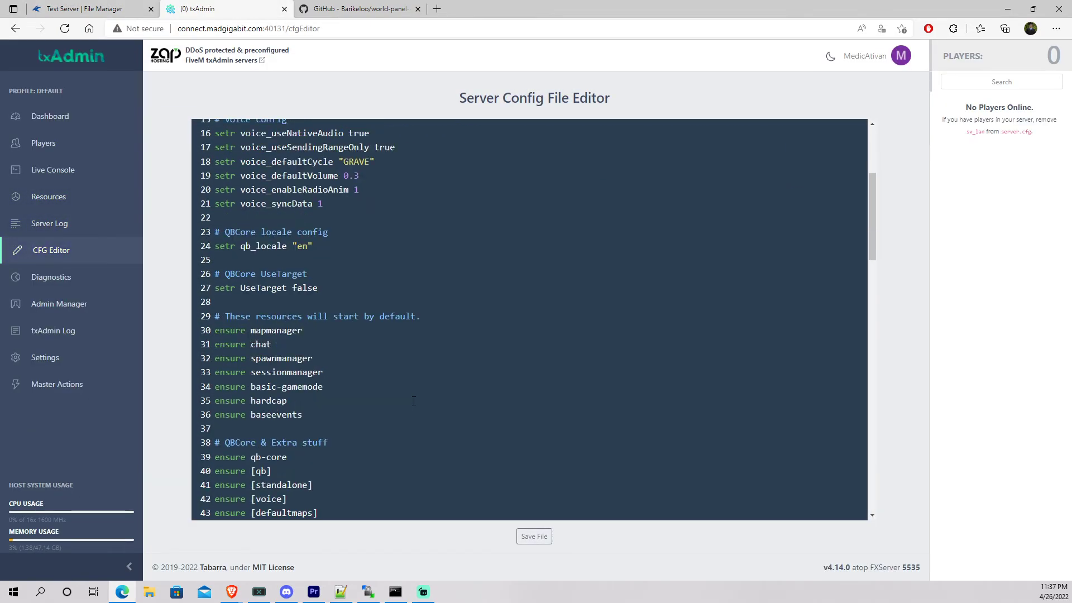
scroll(414, 401, "down", 3)
left_click(363, 330)
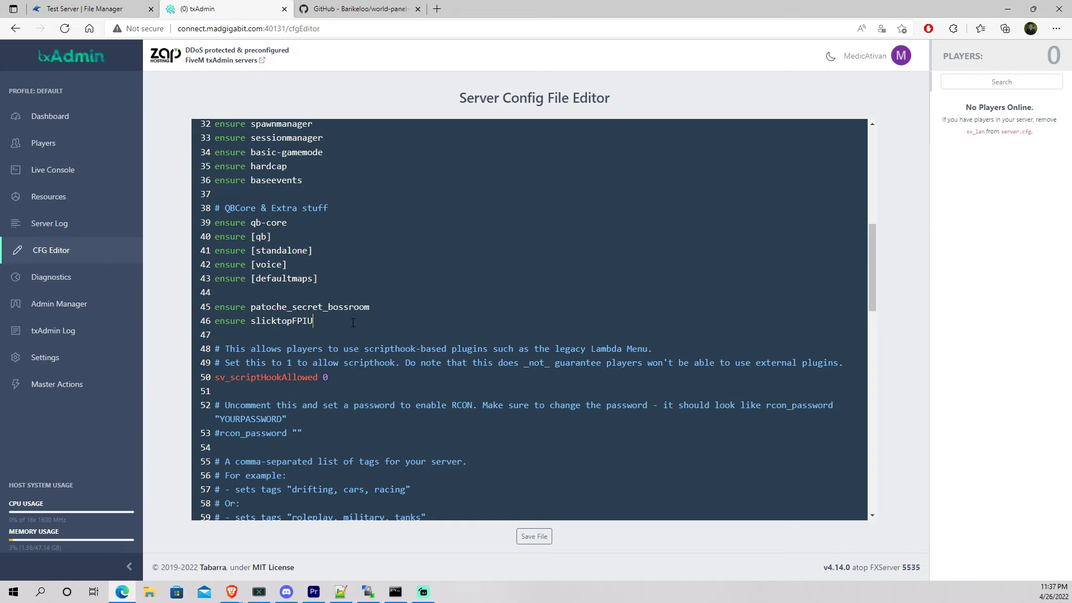
key("Return")
type("ensure")
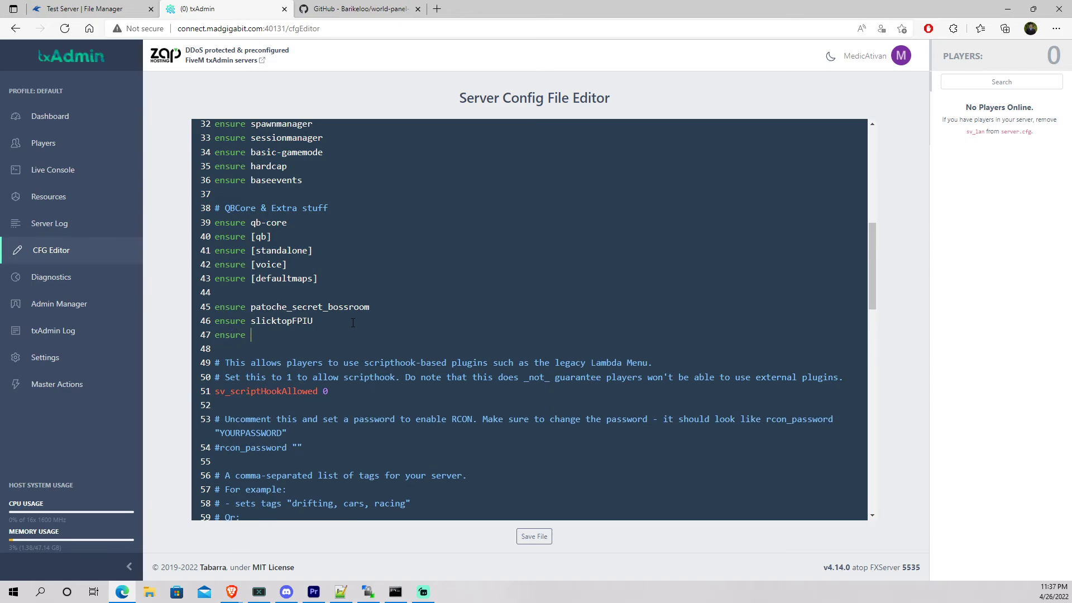
type(" world-panel")
left_click(534, 536)
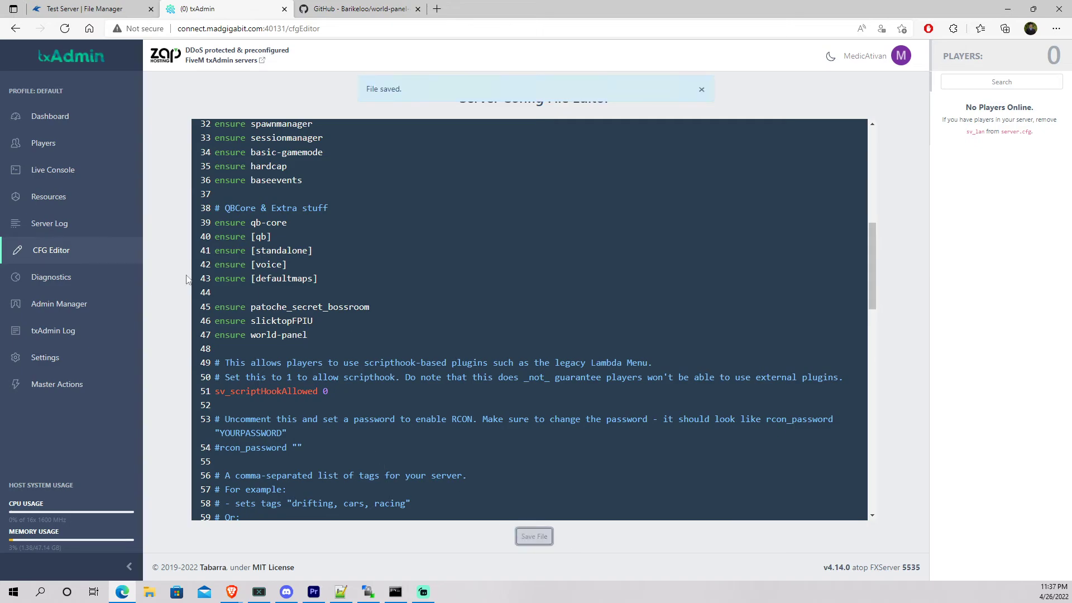
Step: Restart the server from the txAdmin dashboard and confirm the restart
left_click(55, 114)
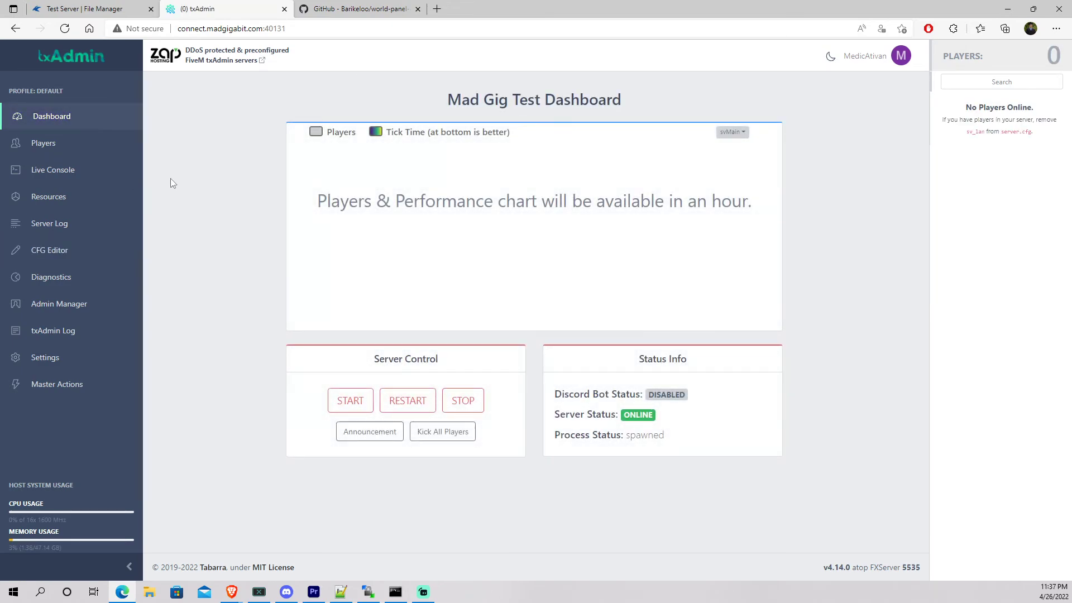
left_click(407, 401)
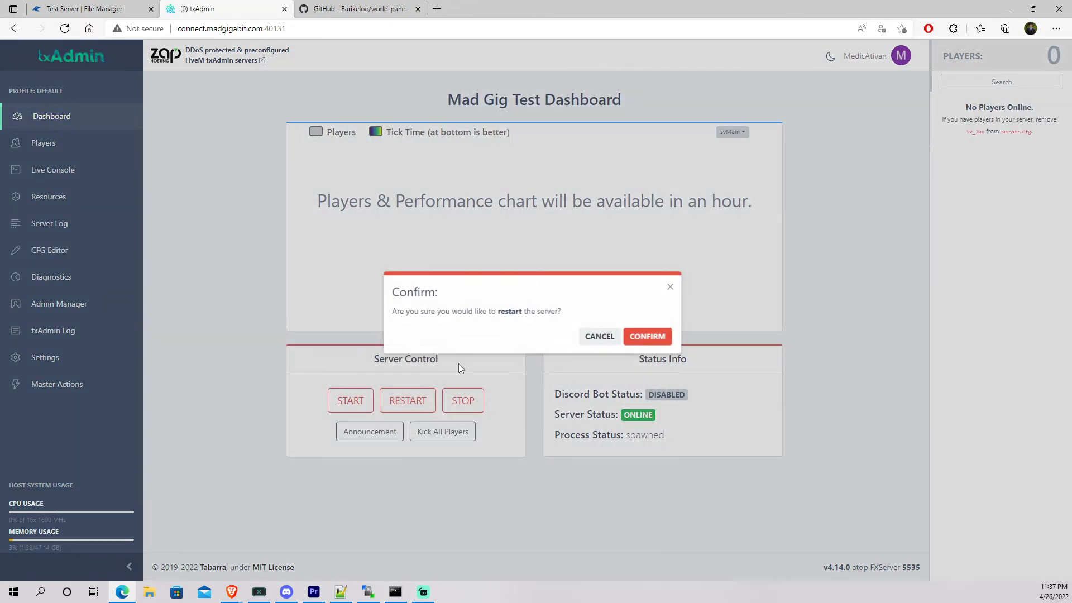
left_click(651, 340)
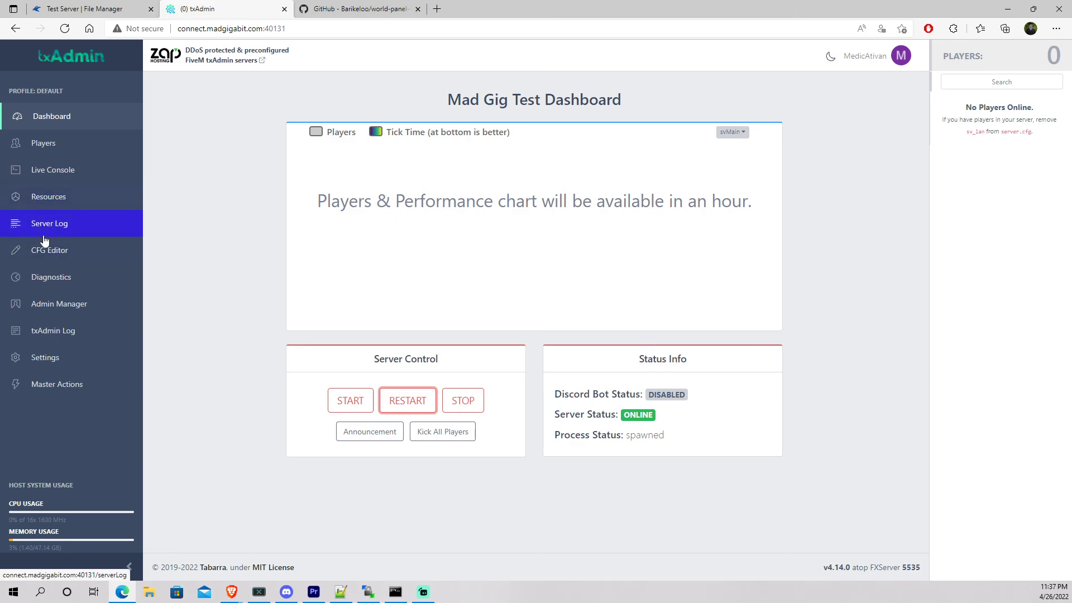
Step: Check the live console output for the world-panel script environment and resource start lines
left_click(50, 170)
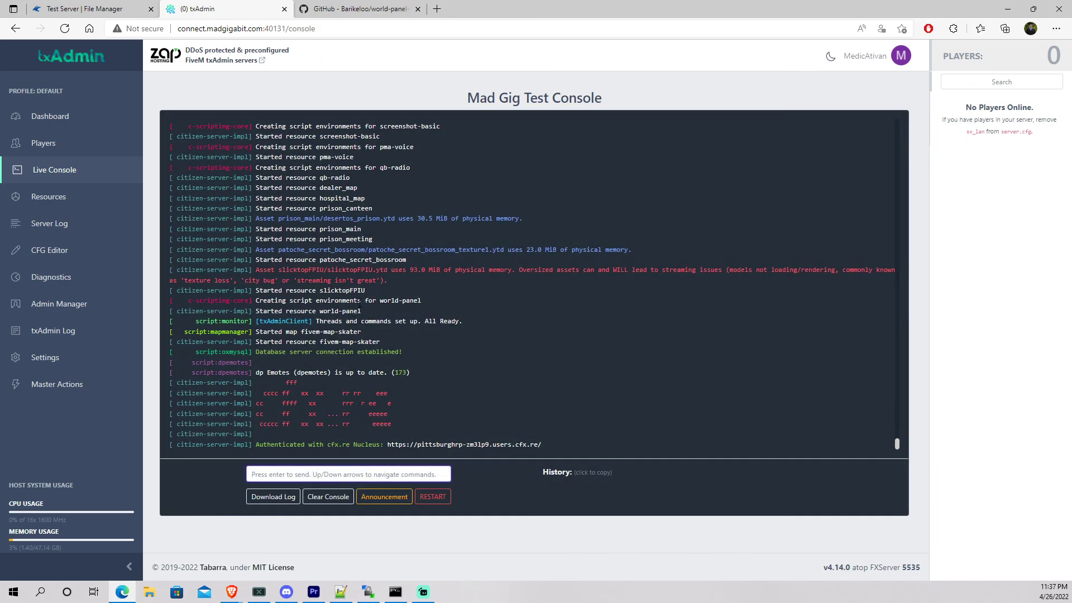
left_click_drag(363, 311, 305, 311)
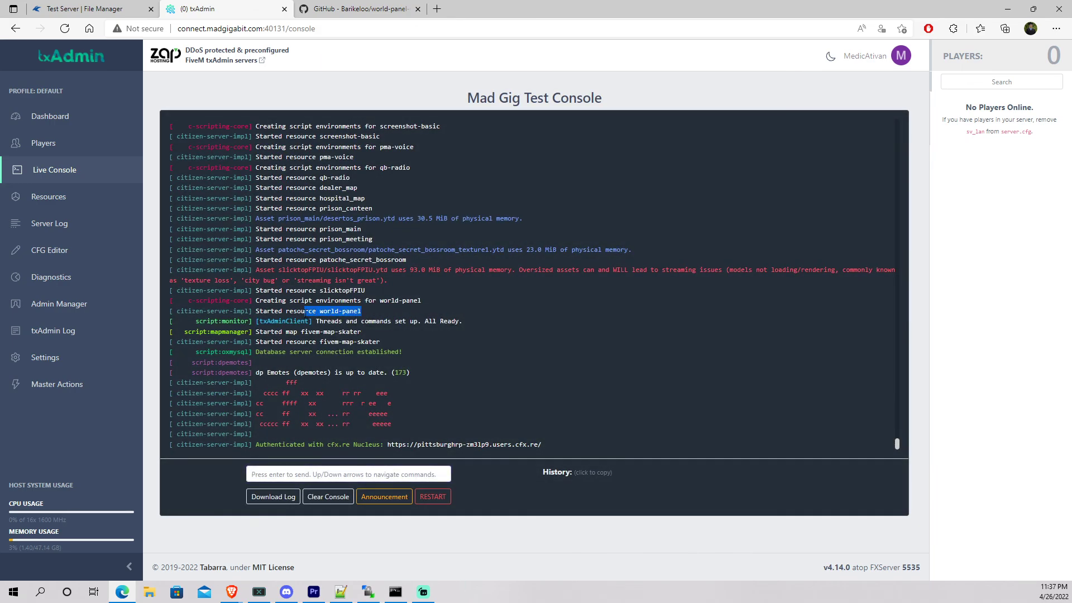
left_click(274, 310)
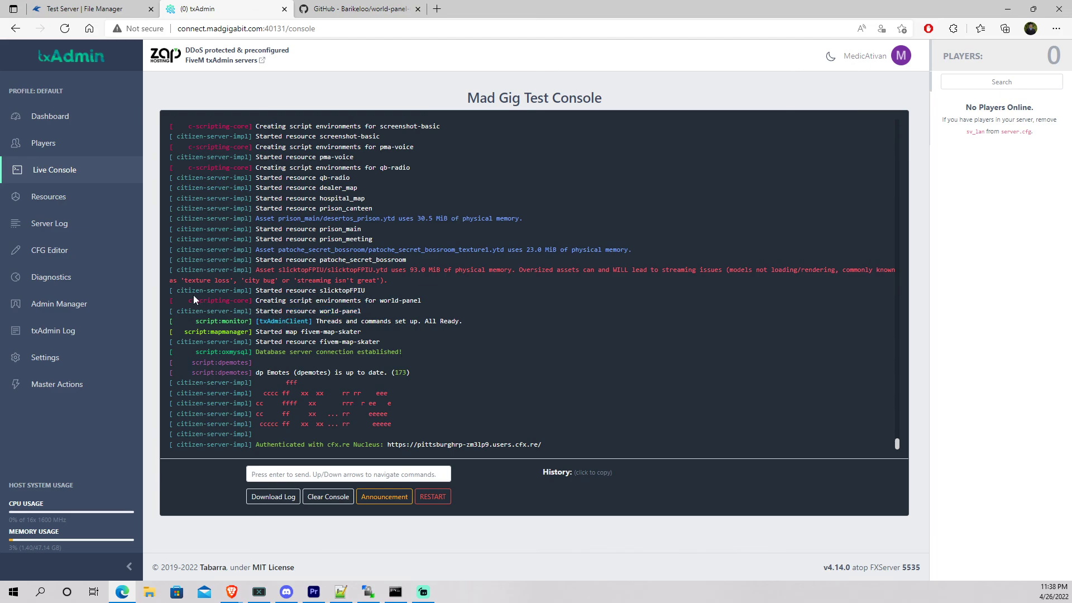
left_click_drag(430, 305, 189, 302)
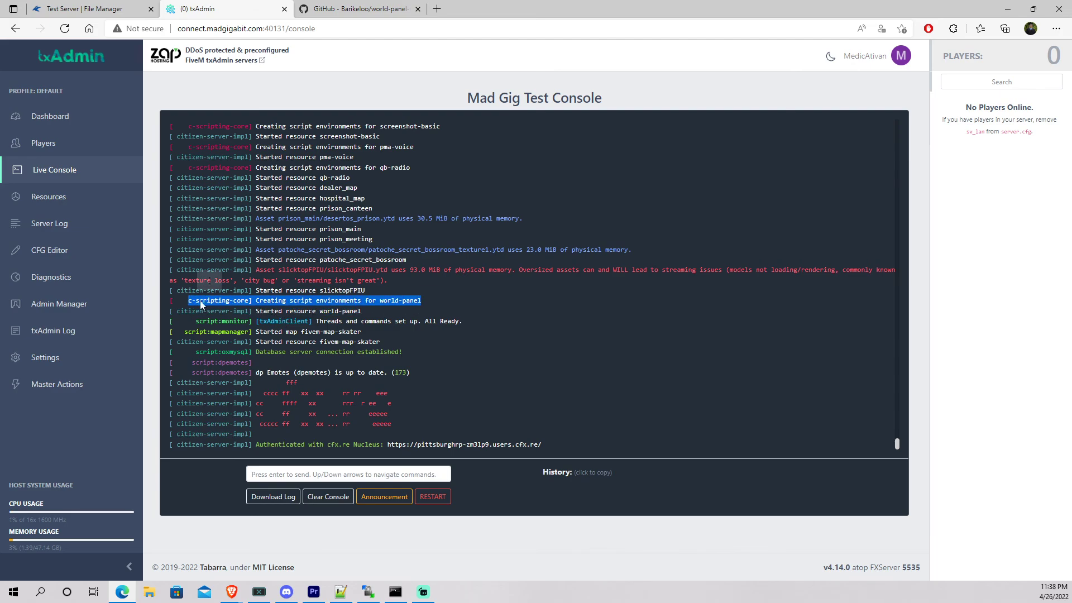
left_click(305, 311)
left_click_drag(367, 314, 208, 314)
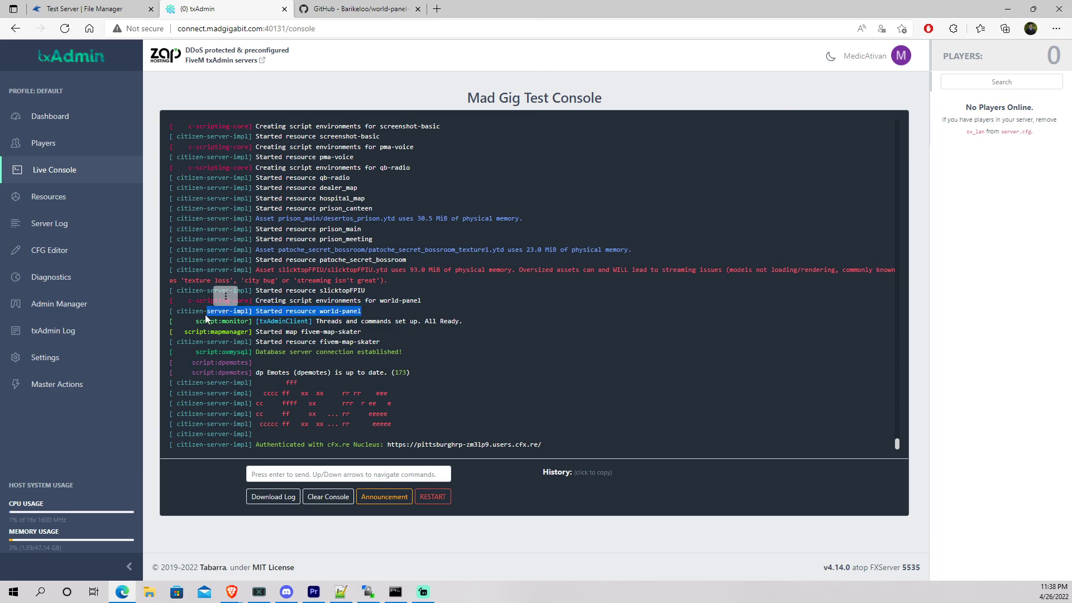
left_click(232, 281)
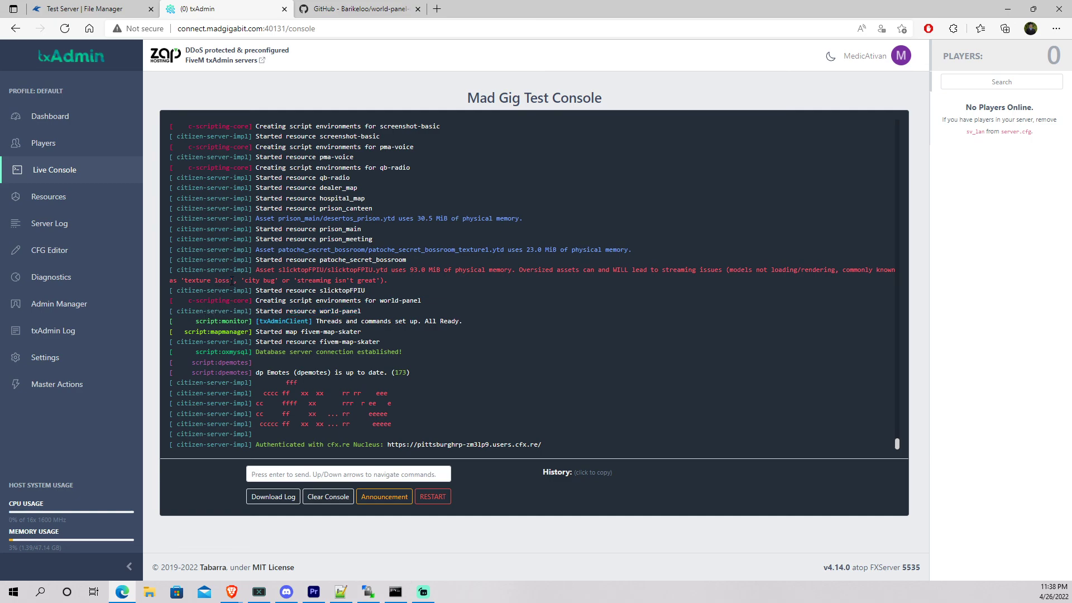